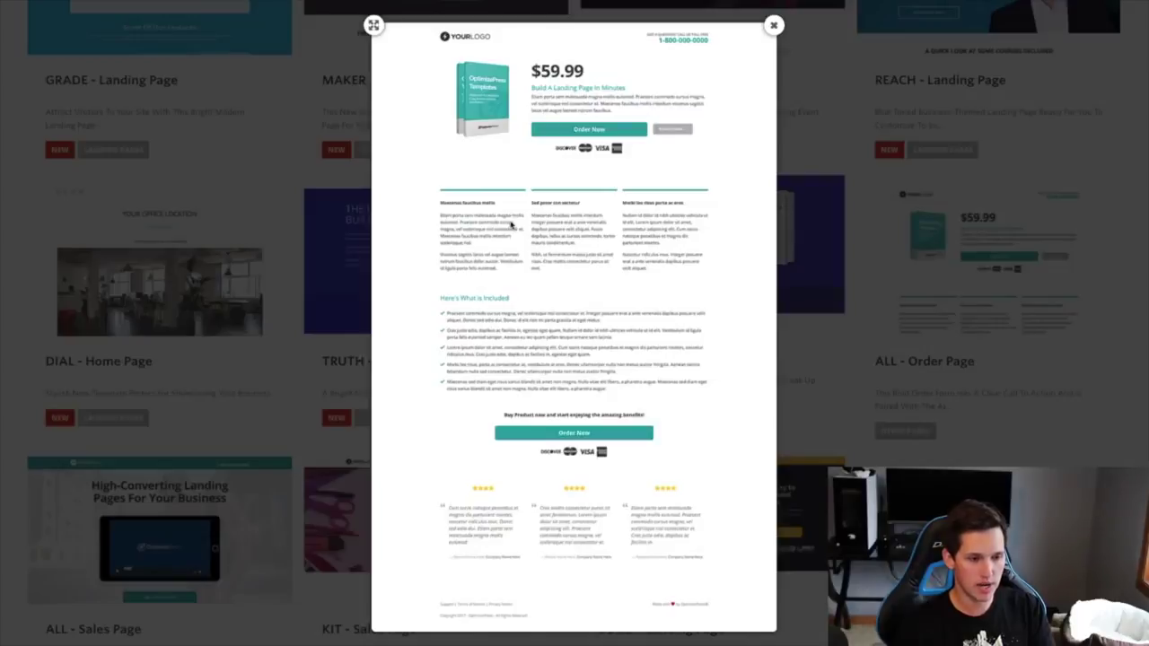
# Close the order page template preview and open OptimizePress's page creation screen in the WordPress dashboard.
pyautogui.click(772, 25)
pyautogui.moveTo(1012, 266)
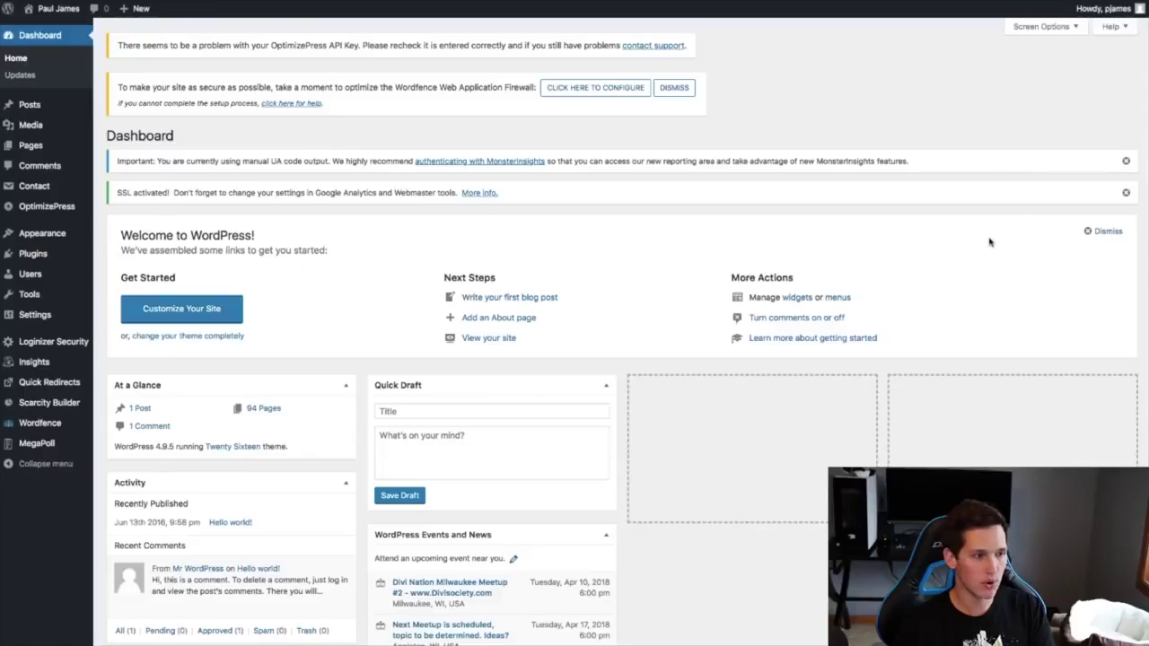
pyautogui.moveTo(28, 208)
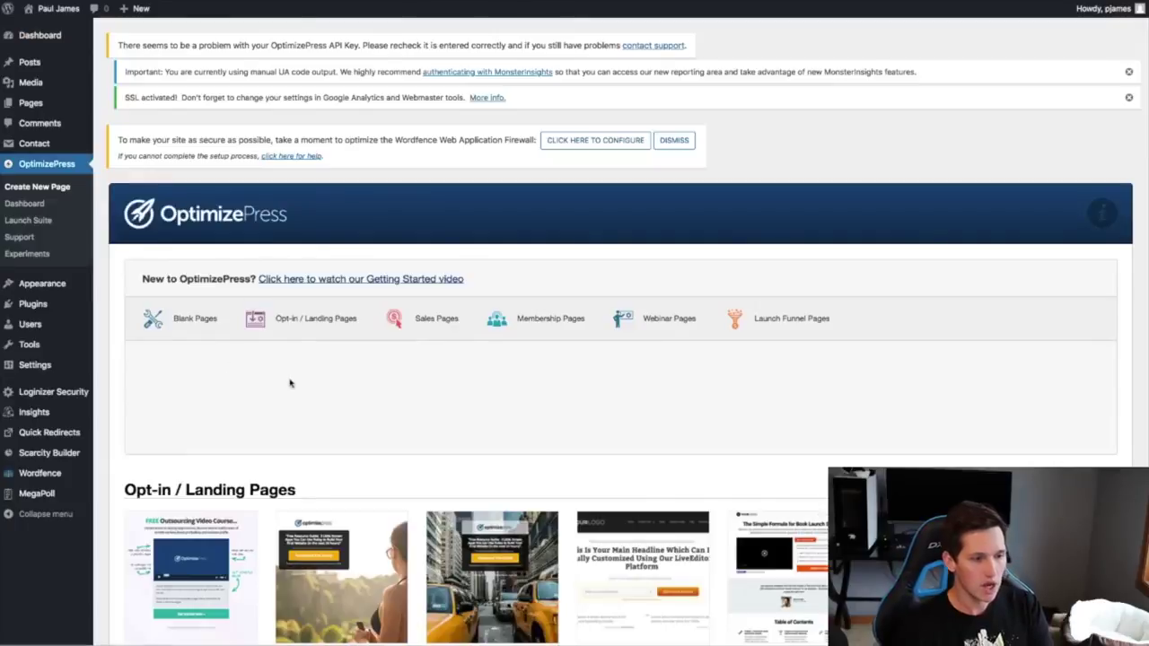
# Upload and install the ALL_Order_Page.zip content template.
pyautogui.scroll(-3, 241, 345)
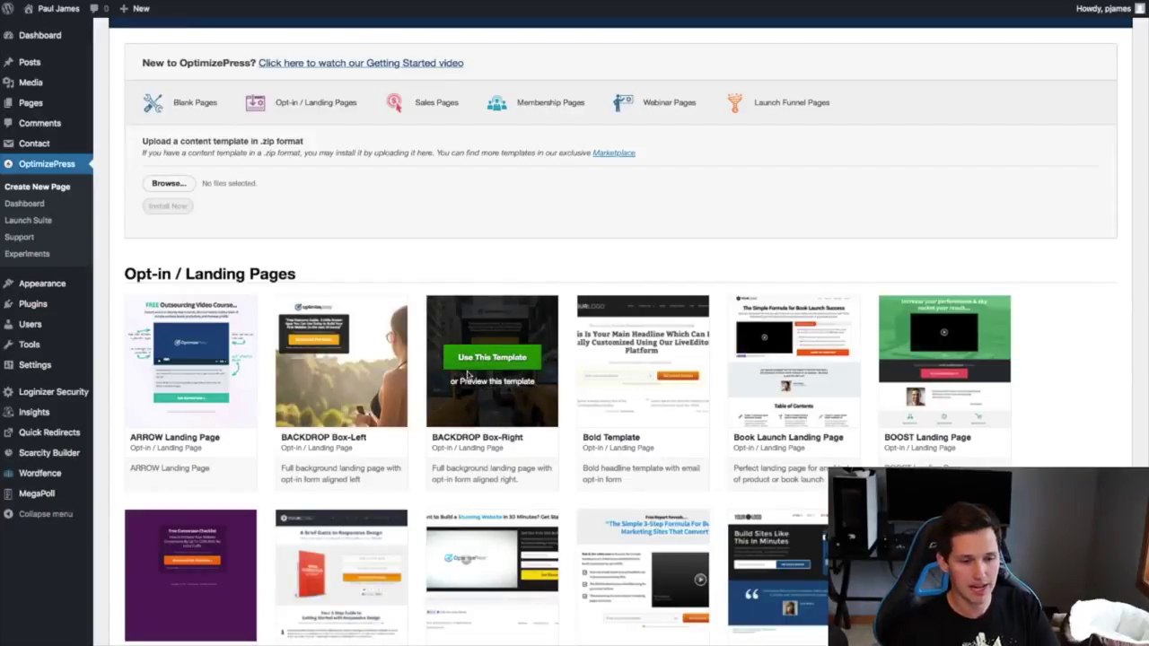
pyautogui.scroll(-2, 474, 386)
pyautogui.moveTo(478, 391)
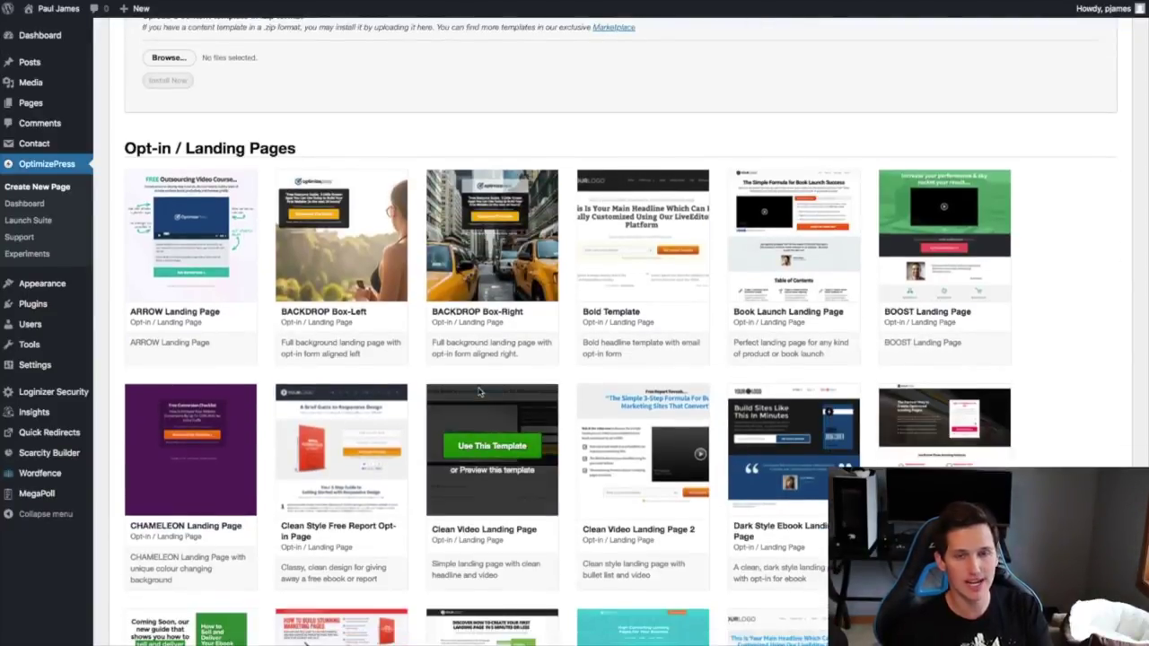
pyautogui.scroll(4, 478, 392)
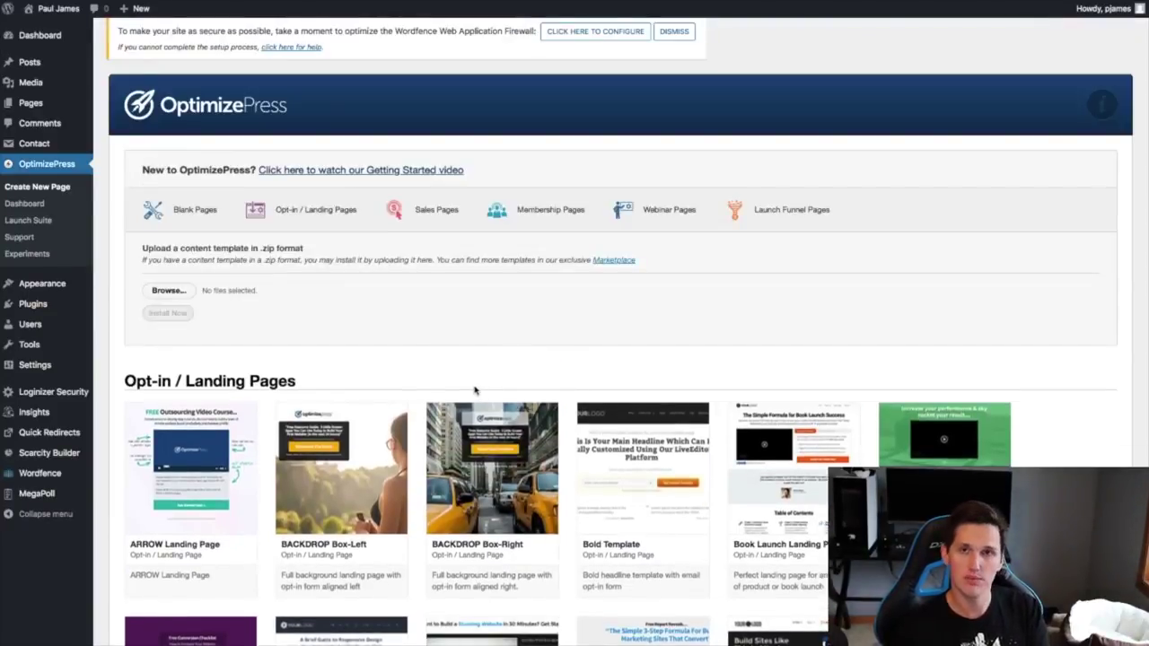
pyautogui.click(167, 291)
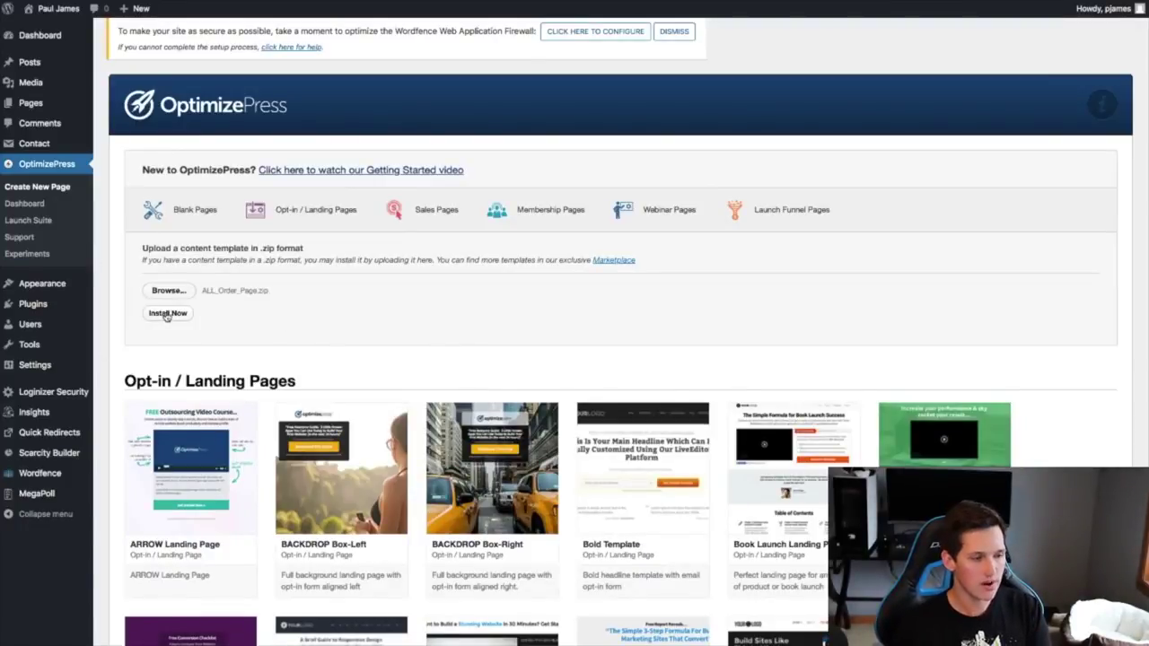
pyautogui.click(167, 313)
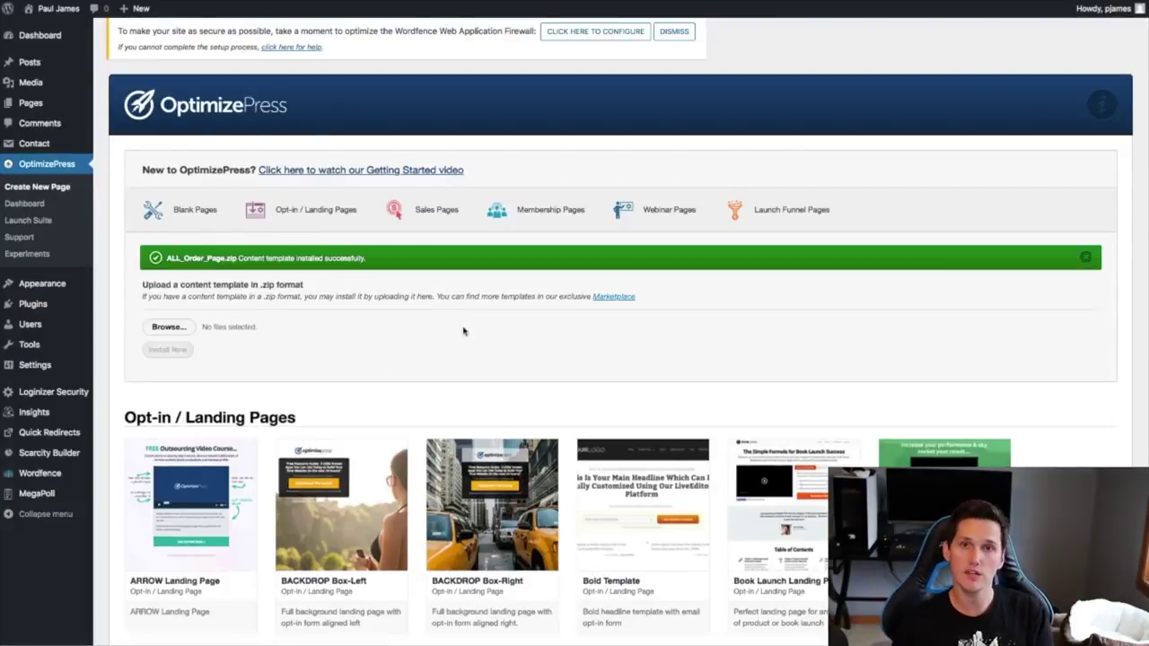
# Create a page from the ALL Order Page sales template, named "Buy Agency Scaling Accelerator".
pyautogui.scroll(-10, 459, 328)
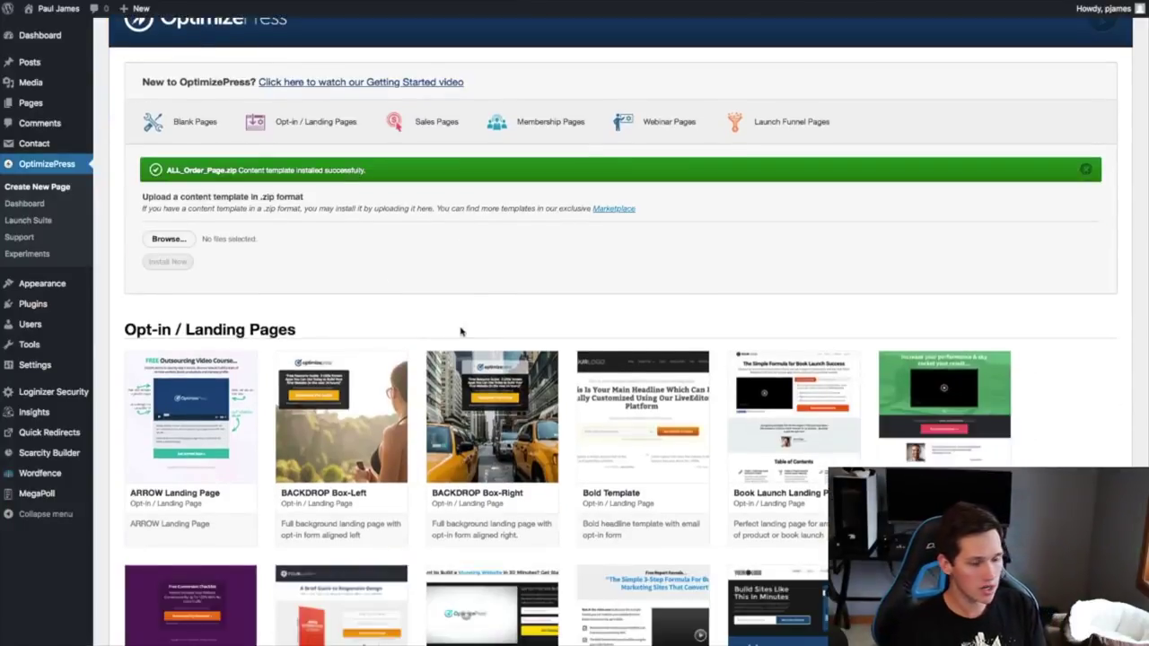
pyautogui.scroll(-10, 459, 334)
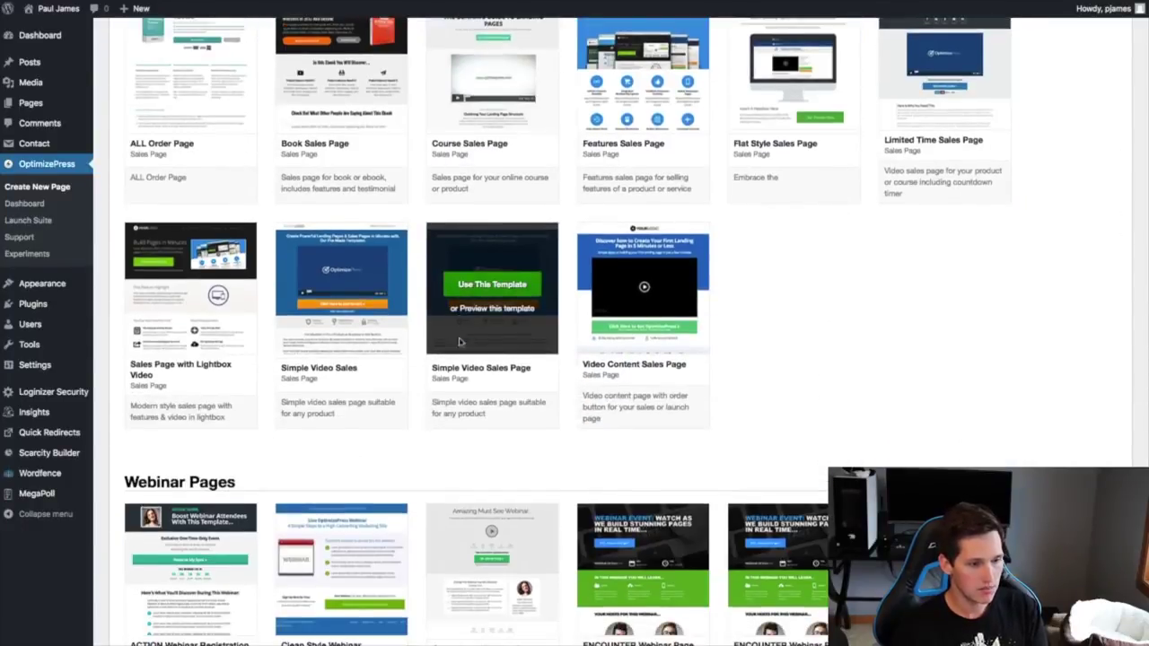
pyautogui.scroll(3, 462, 341)
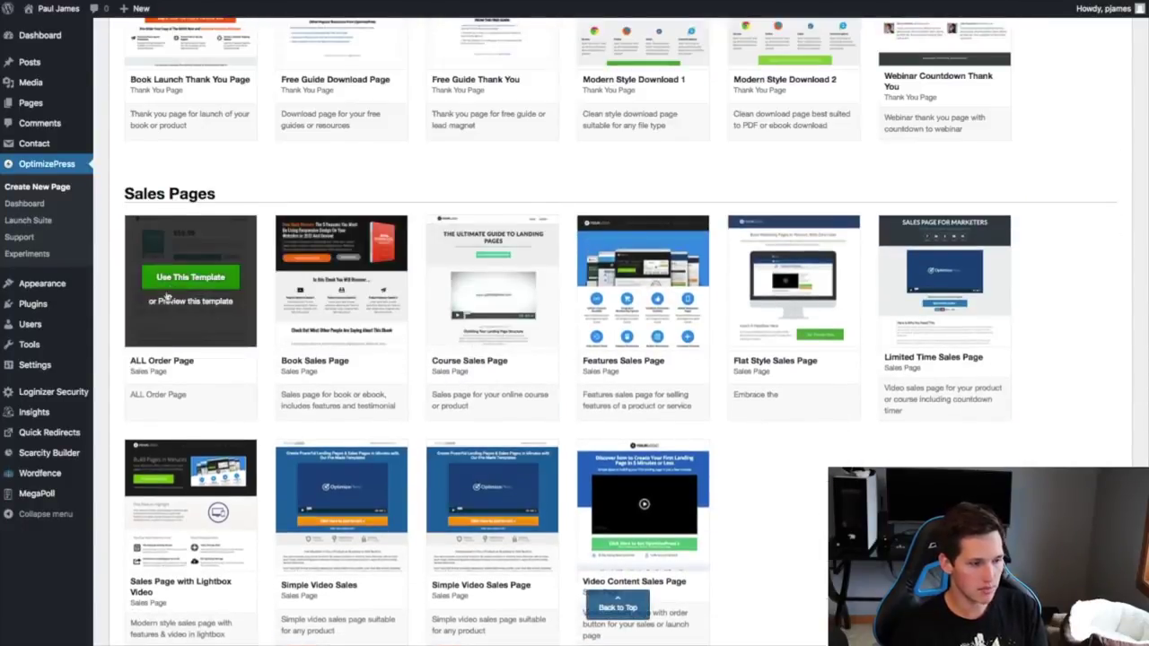
pyautogui.click(177, 282)
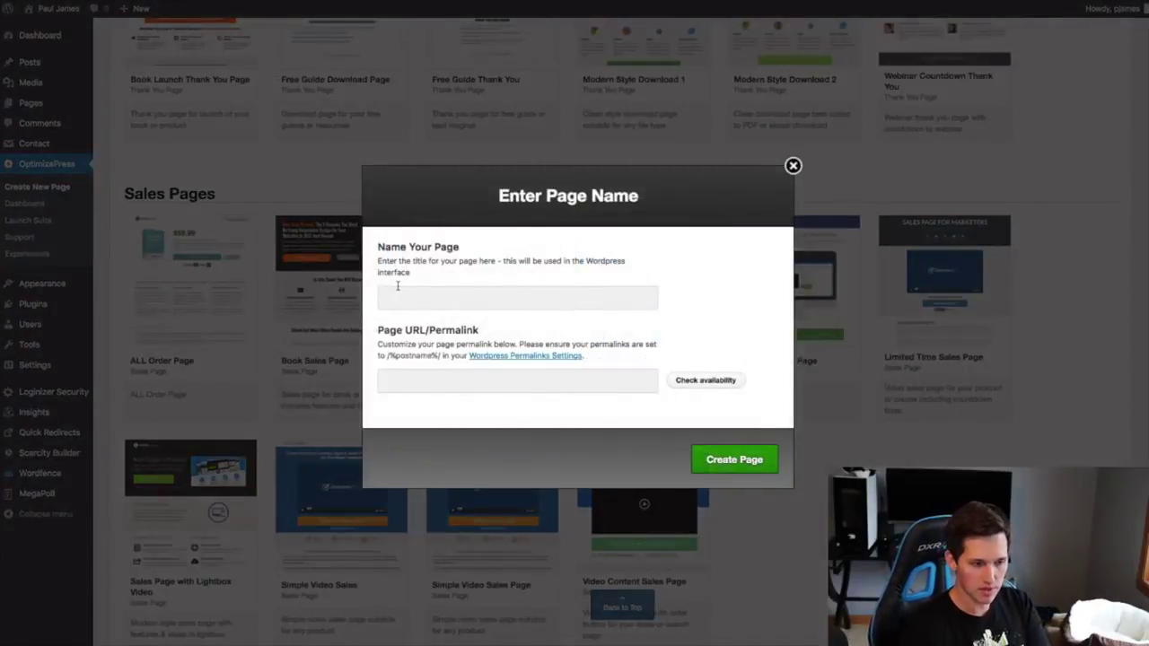
pyautogui.write('Buy Agency Scaling Accelerator')
pyautogui.moveTo(579, 297); pyautogui.dragTo(375, 286)
pyautogui.click(755, 461)
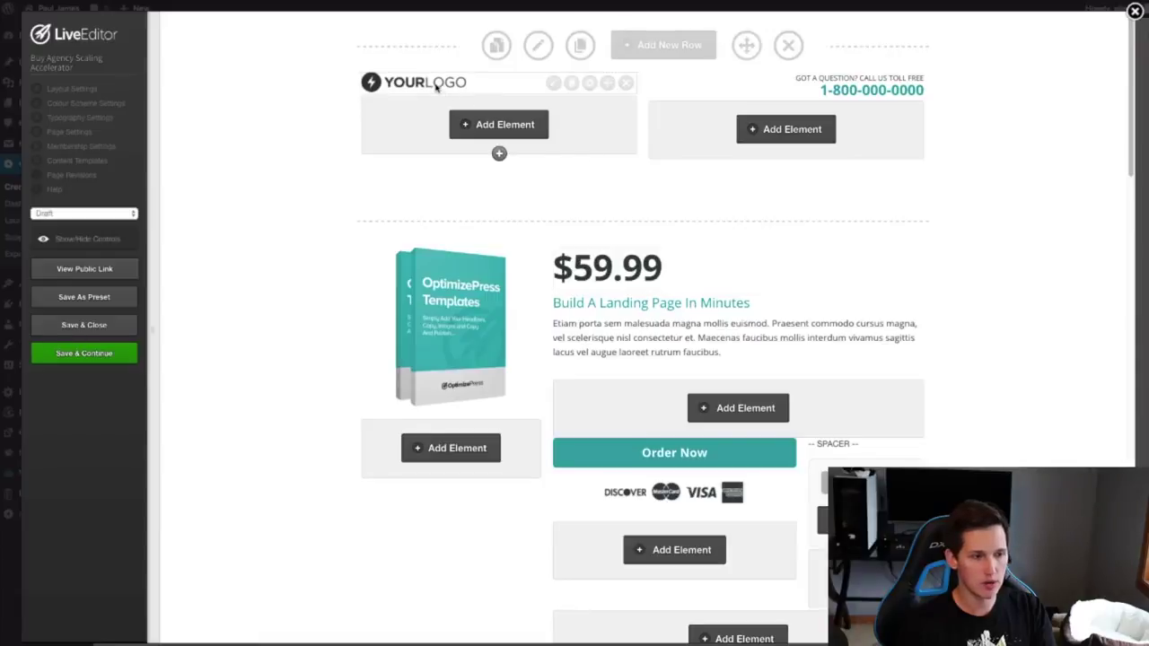
# Replace the header's placeholder logo with the uploaded agency-scaling-accelerator.png image at full size.
pyautogui.click(554, 83)
pyautogui.click(393, 283)
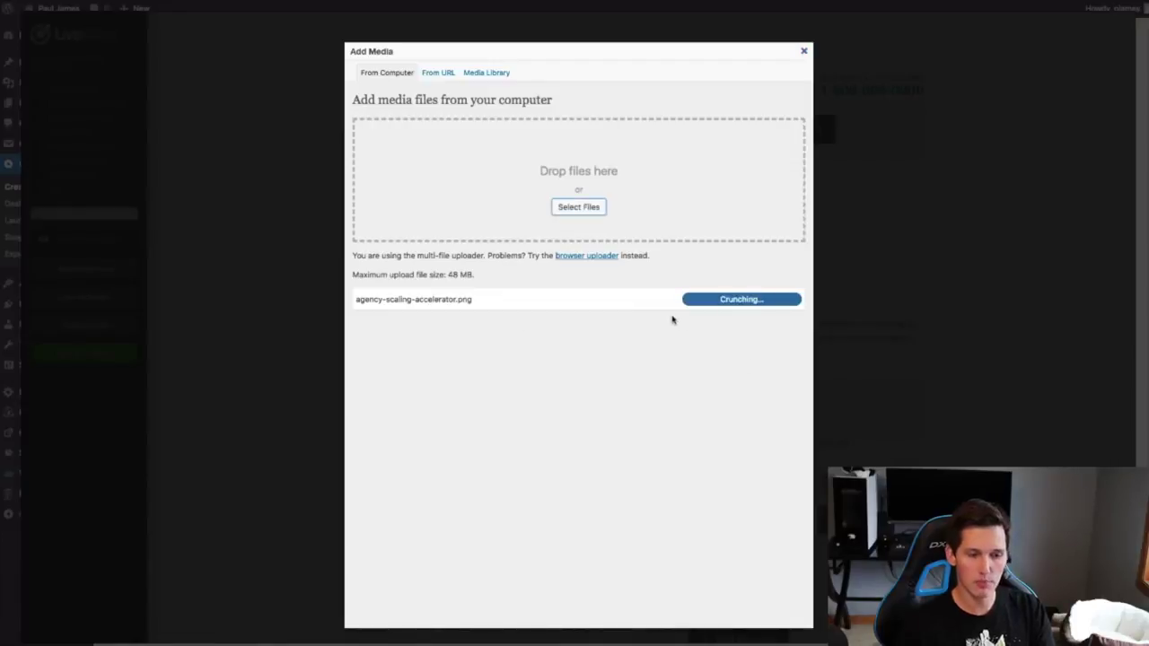
pyautogui.scroll(-3, 678, 401)
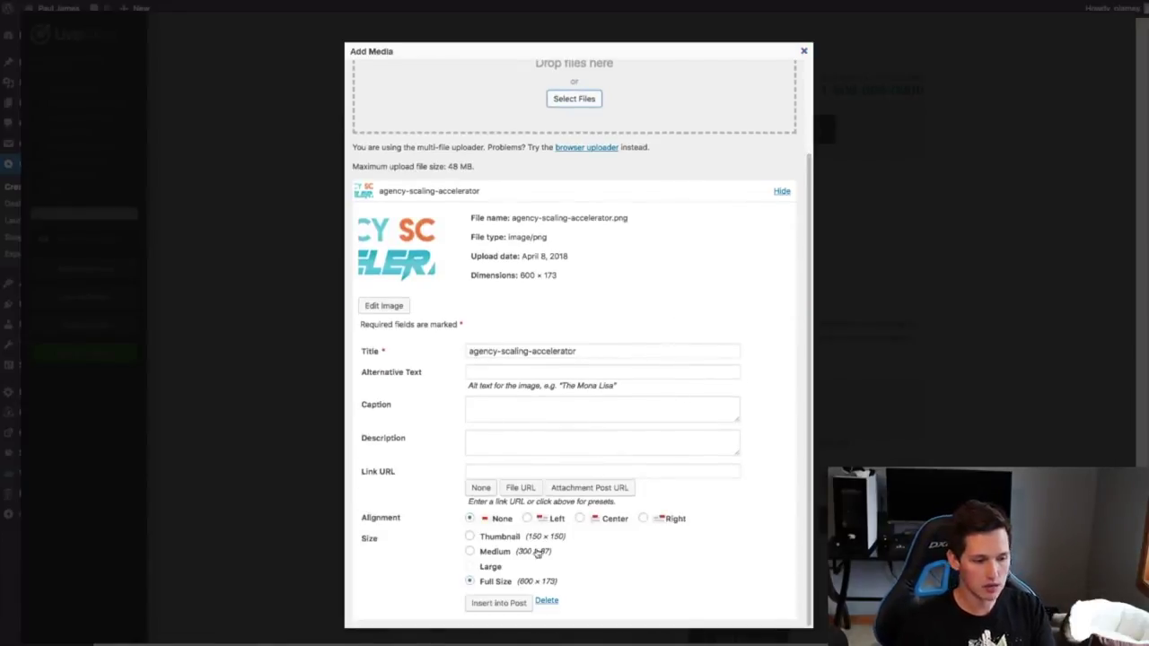
pyautogui.click(499, 603)
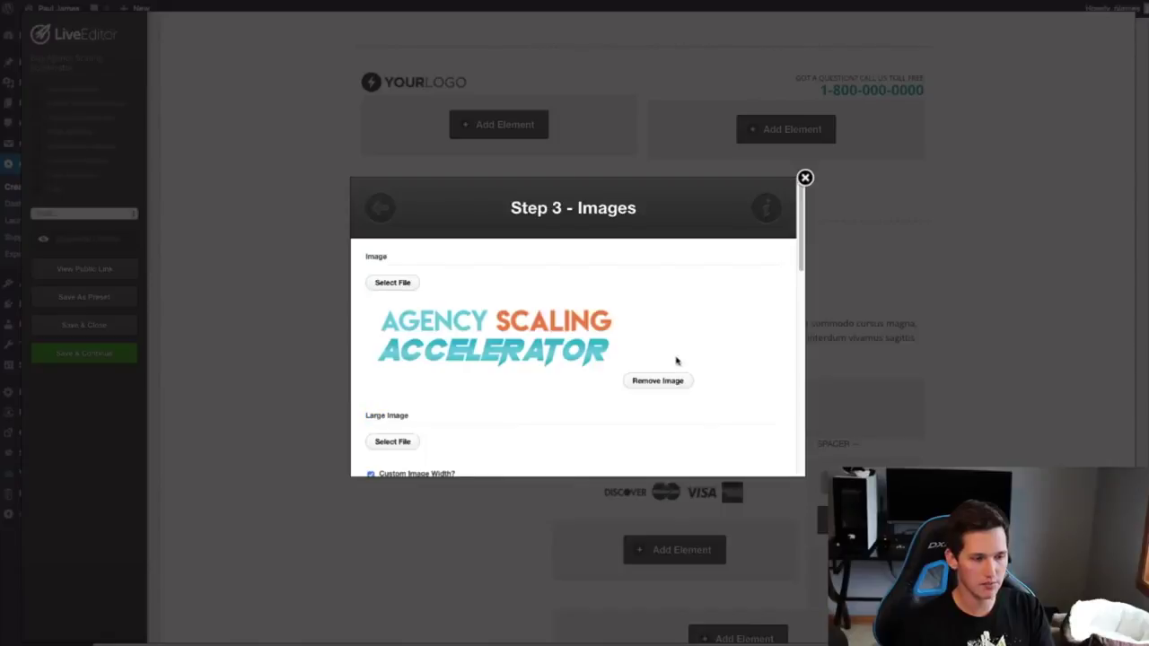
pyautogui.scroll(-8, 674, 359)
pyautogui.click(758, 449)
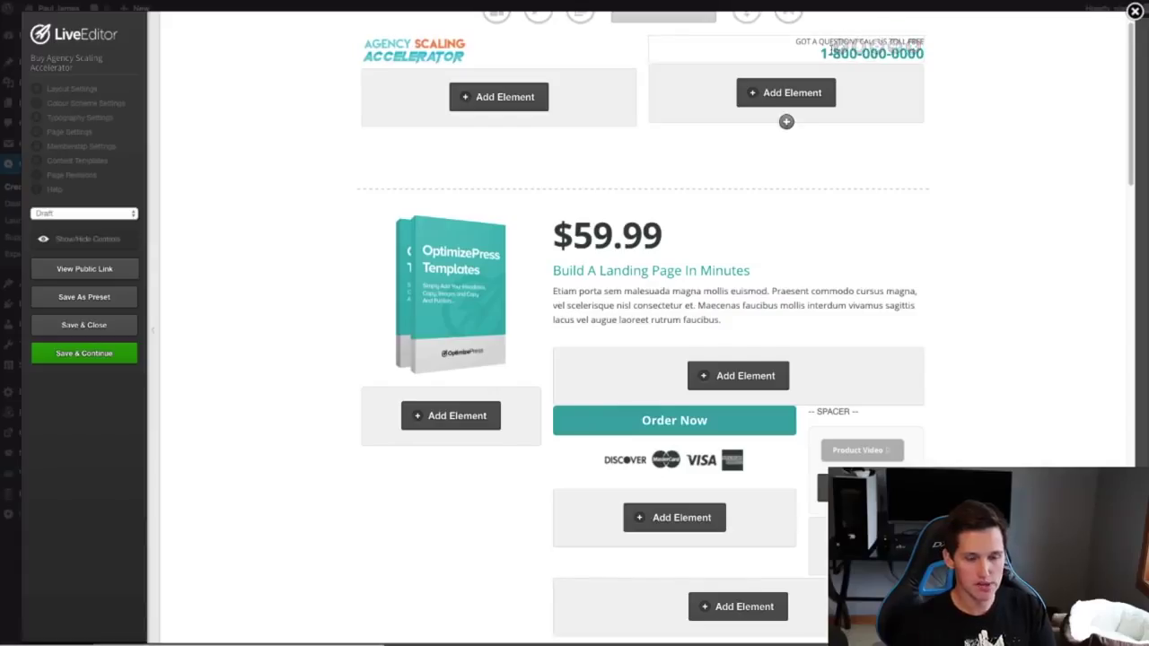
# Replace the header's phone text with "DO YOU NEED SUPPORT OR HAVING TROUBLE BUYING? CLICK HERE TO GET SUPPORT" and link its second line.
pyautogui.click(840, 48)
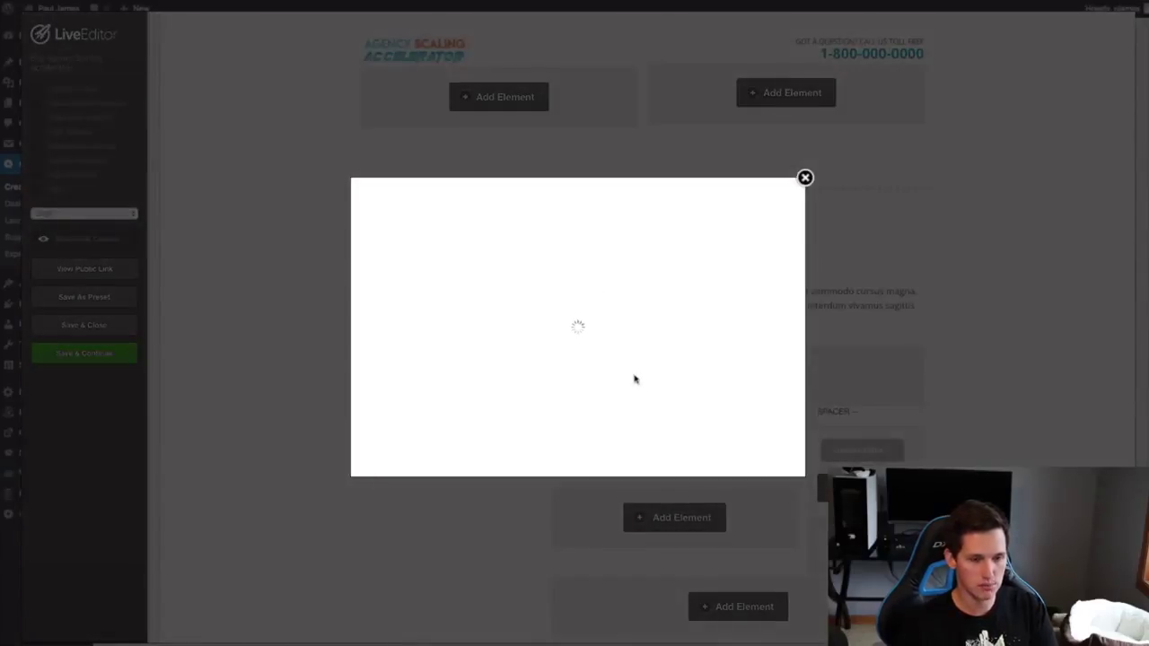
pyautogui.hotkey('ctrl', 'a')
pyautogui.write('DO YOU NEED SUPPORT OR HAVING TROUBLE BUYING? CLICK HERE TO GET SUPPORT')
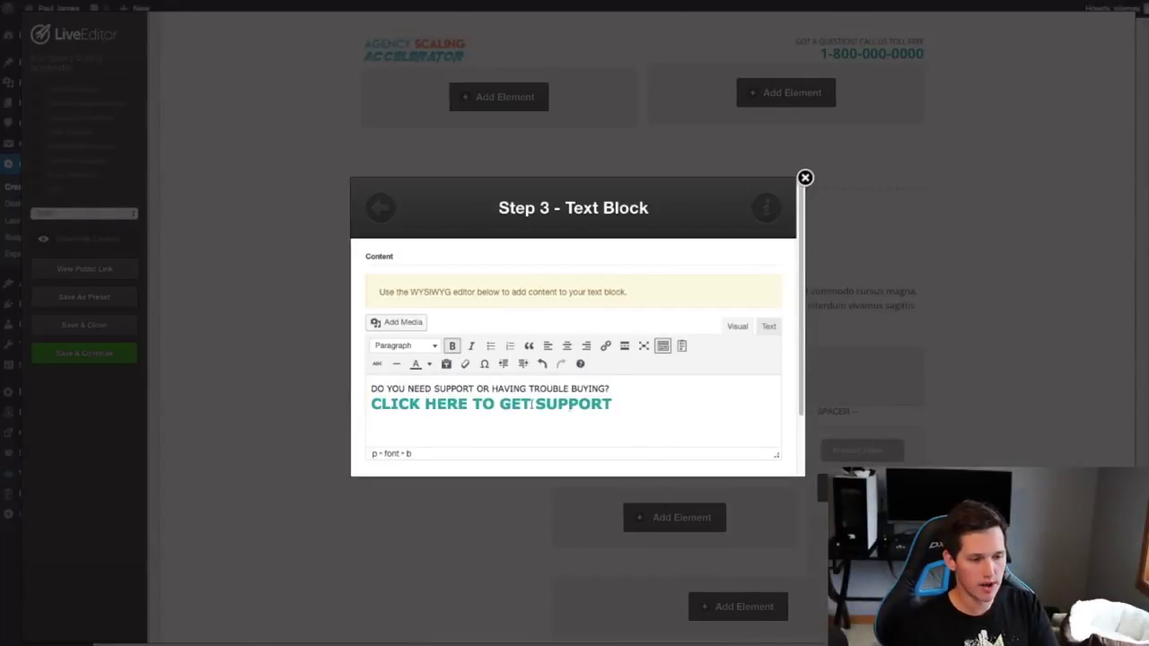
pyautogui.moveTo(612, 403); pyautogui.dragTo(378, 404)
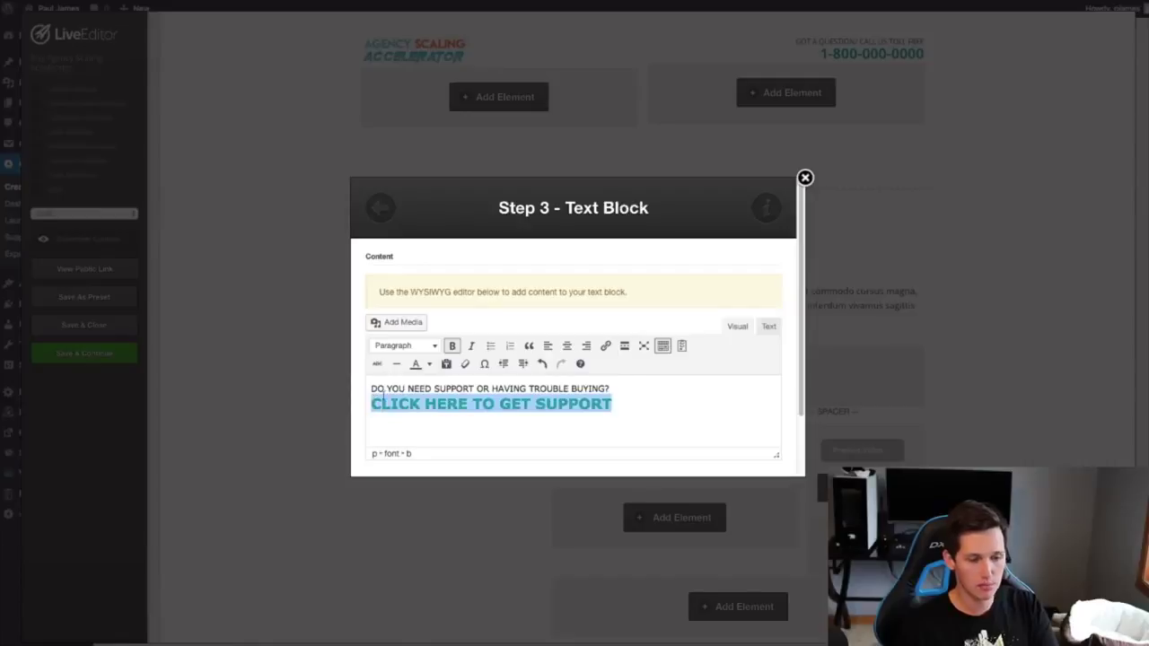
pyautogui.click(604, 346)
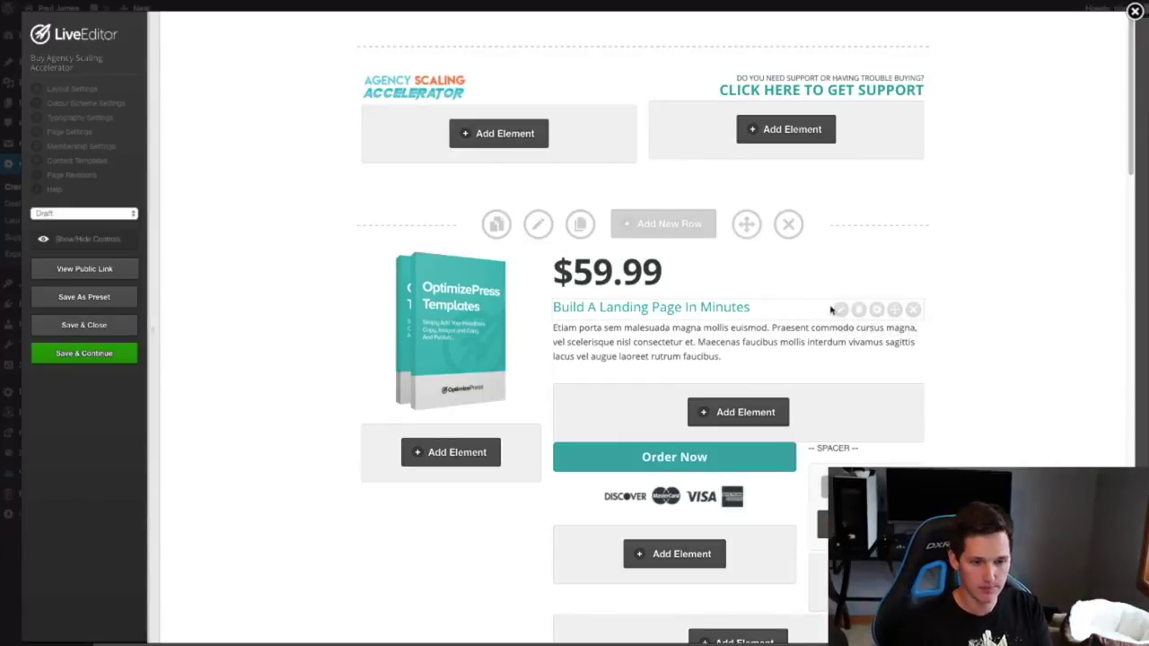
# Change both the teal subheadline and the price headline to "Thank You For Attending Our Webinar Training!".
pyautogui.click(840, 311)
pyautogui.write('Thank You For Attendi')
pyautogui.write('ng Our Webinar Training!')
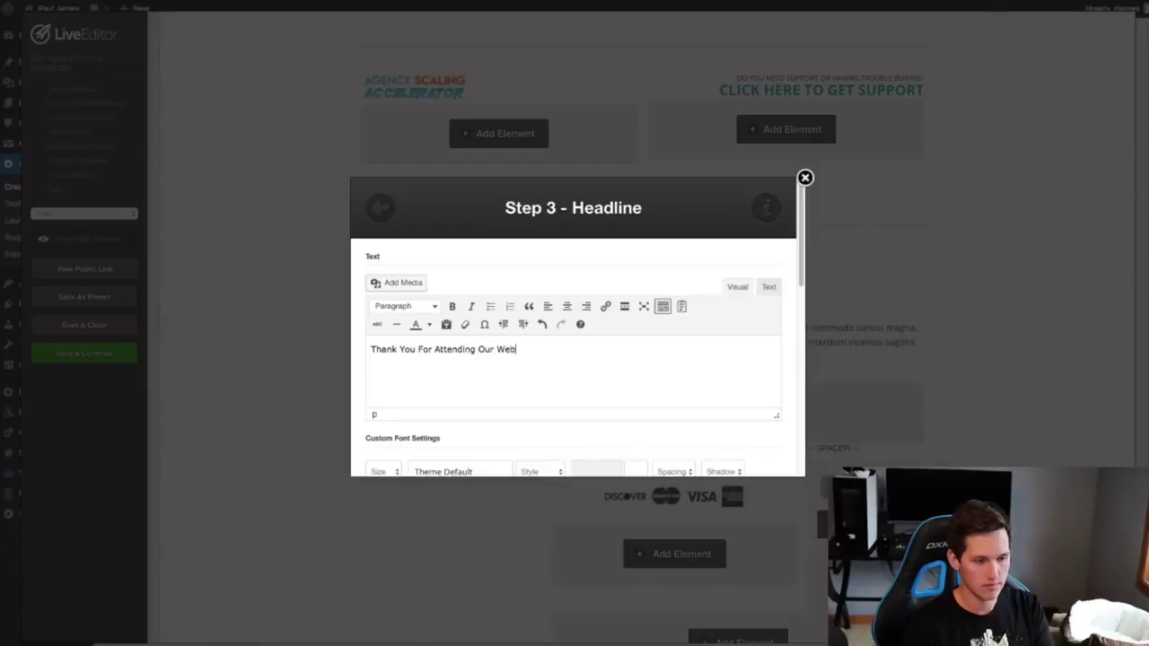
pyautogui.scroll(-10, 744, 392)
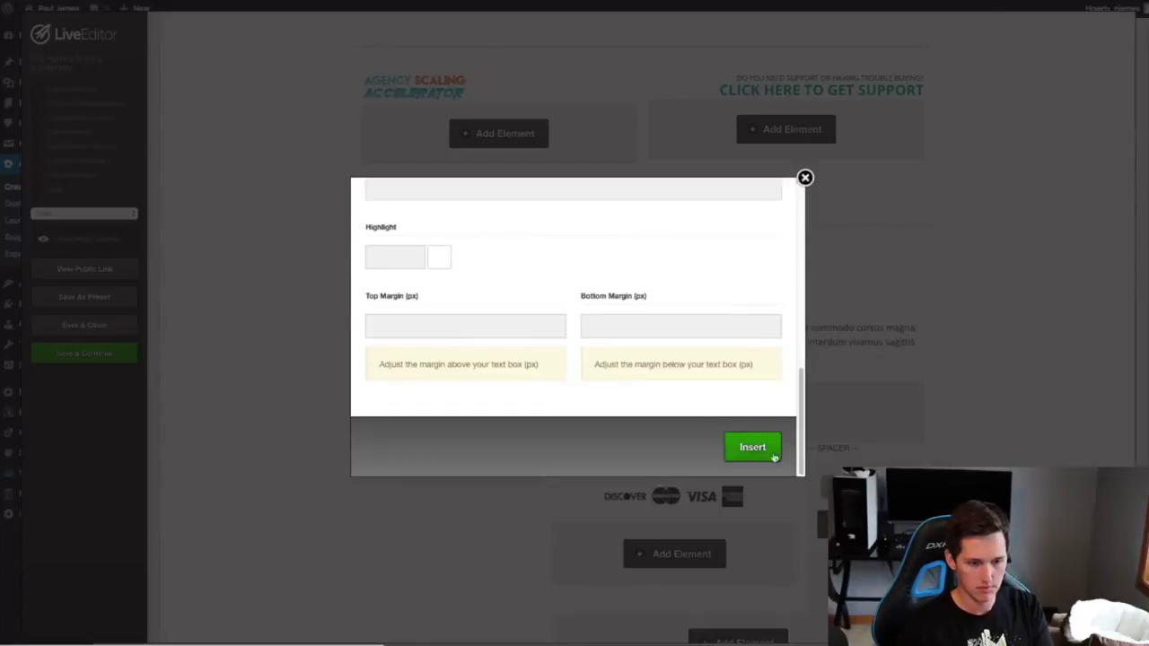
pyautogui.click(761, 453)
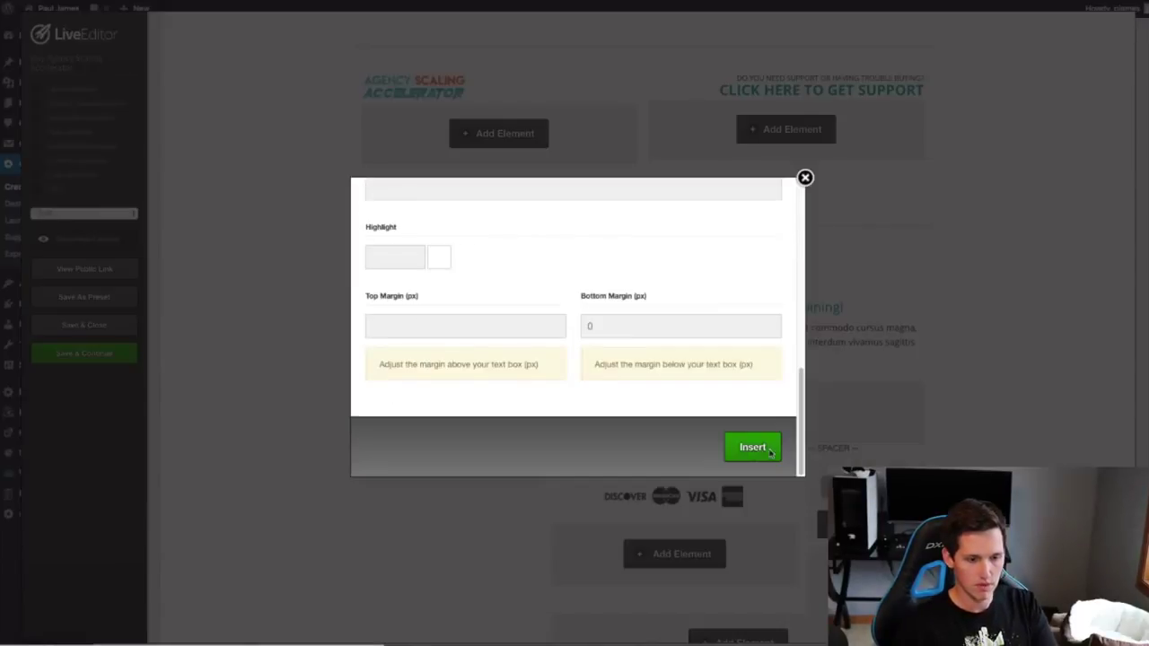
pyautogui.click(762, 448)
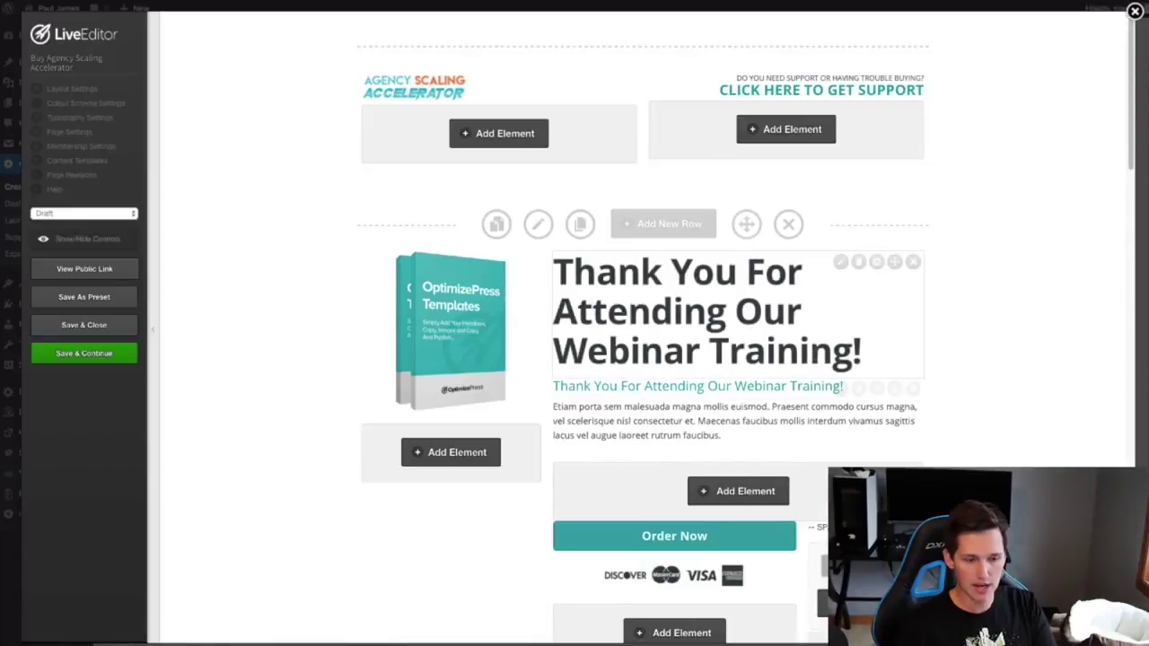
# Change the teal subheadline beneath the main headline to "This Is A Very Time-Limited Offer.".
pyautogui.click(842, 389)
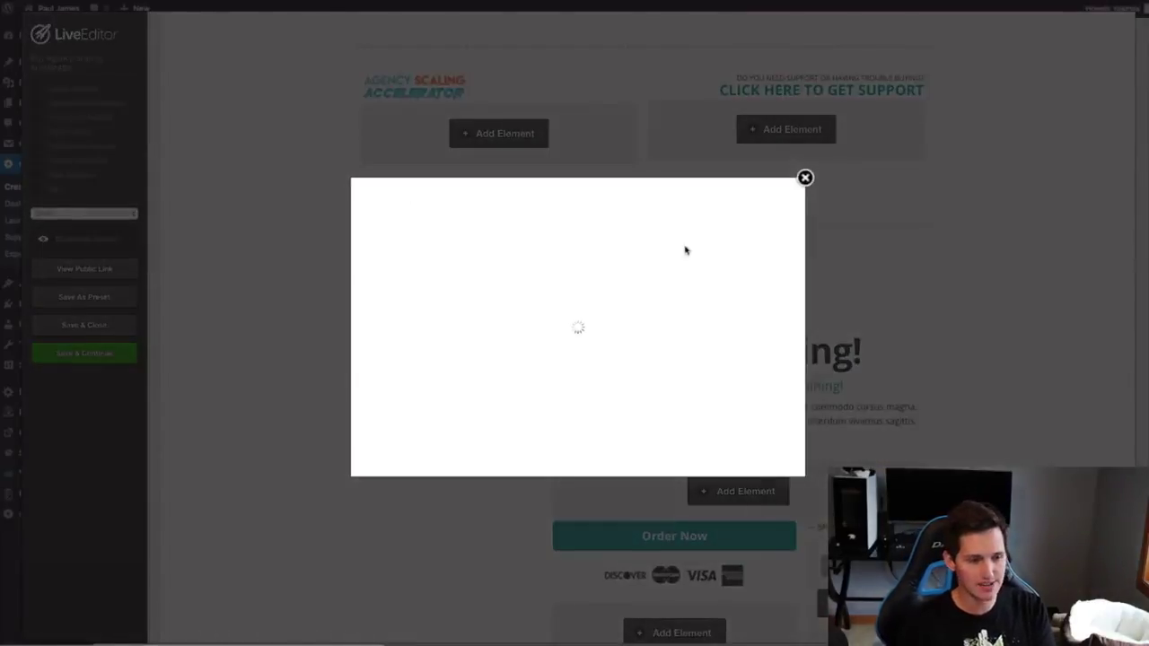
pyautogui.moveTo(370, 349); pyautogui.dragTo(468, 347)
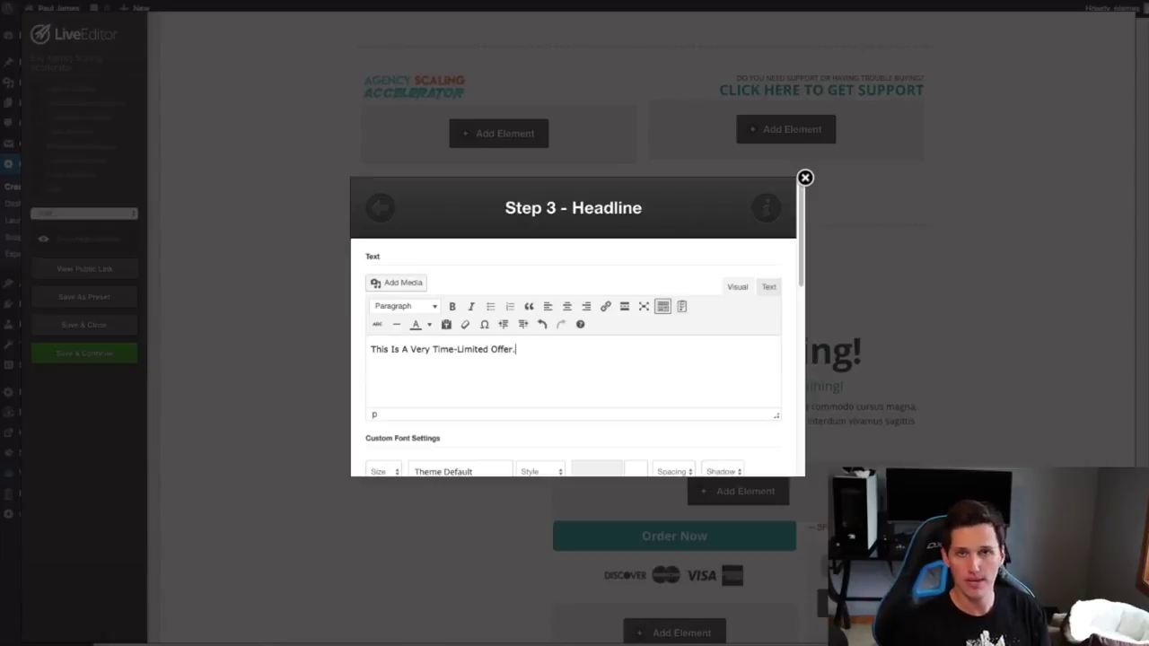
pyautogui.scroll(-1, 476, 335)
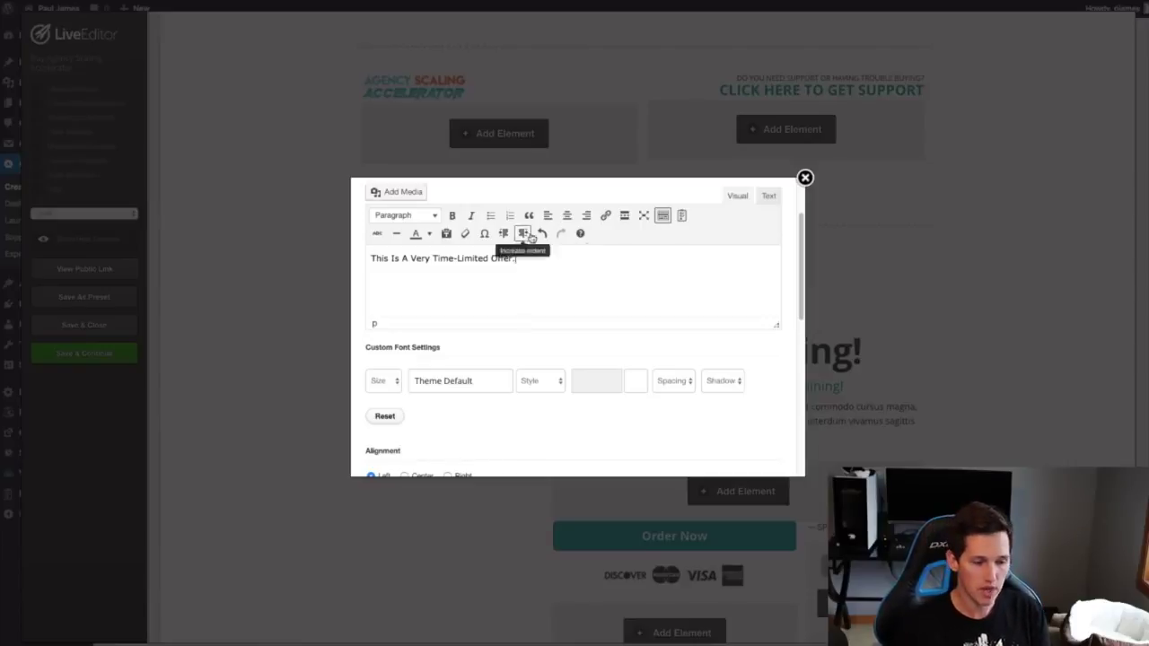
pyautogui.scroll(-10, 583, 296)
pyautogui.click(759, 455)
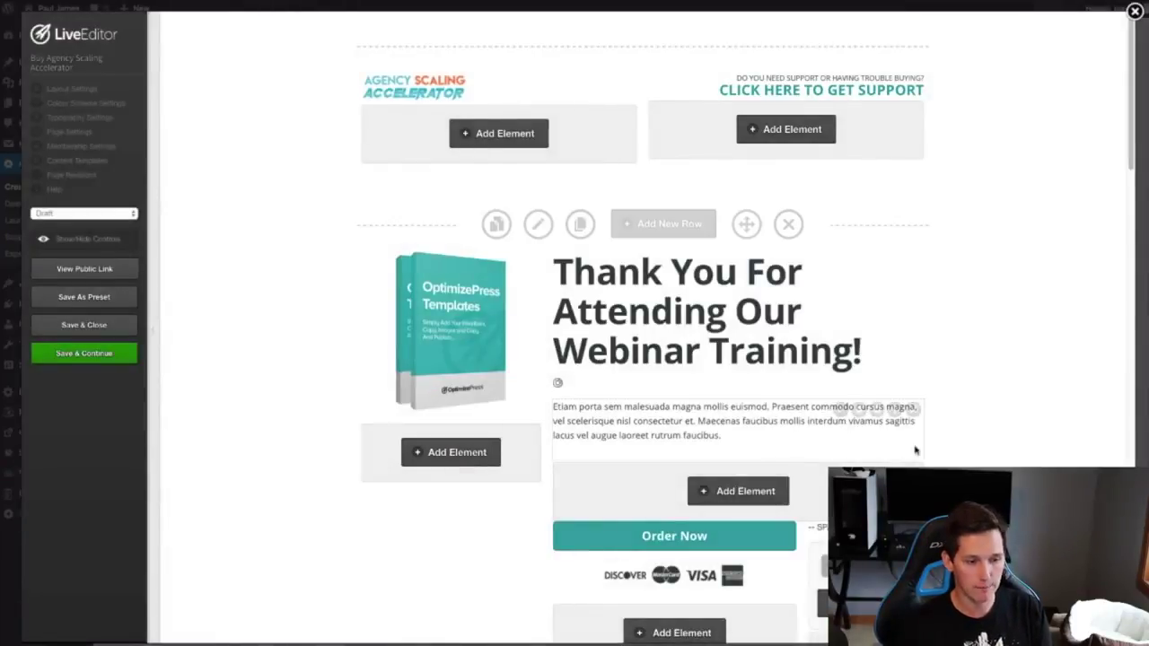
# Reduce the custom font size of the main "Thank You For Attending Our Webinar Training!" headline.
pyautogui.click(841, 261)
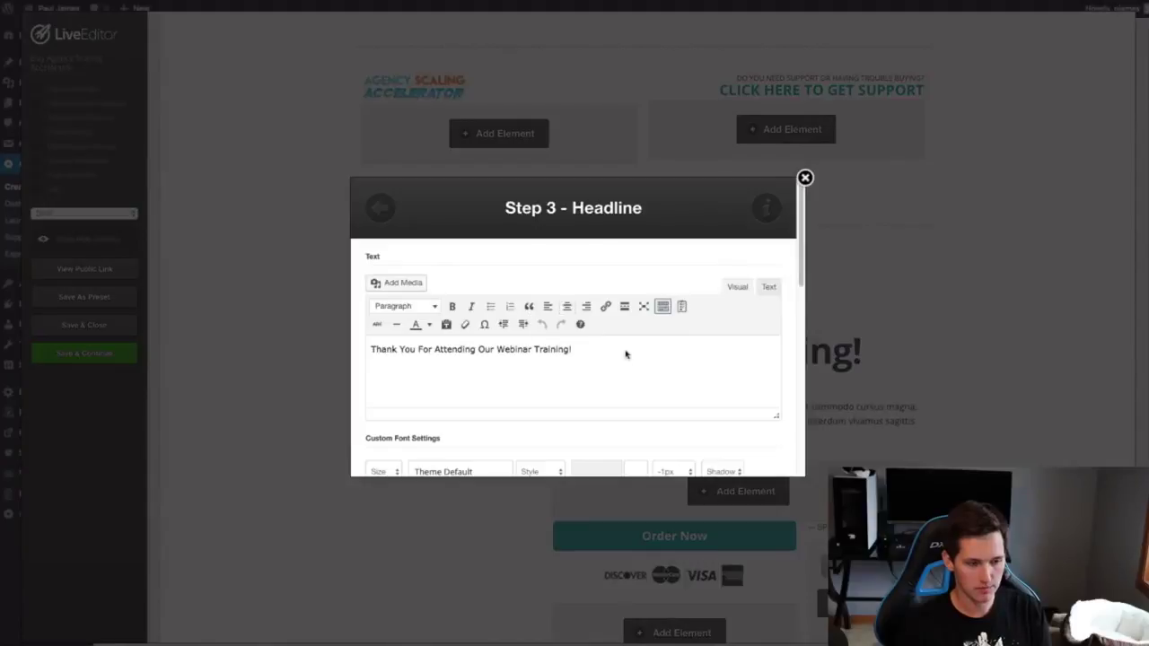
pyautogui.scroll(-2, 584, 366)
pyautogui.click(377, 364)
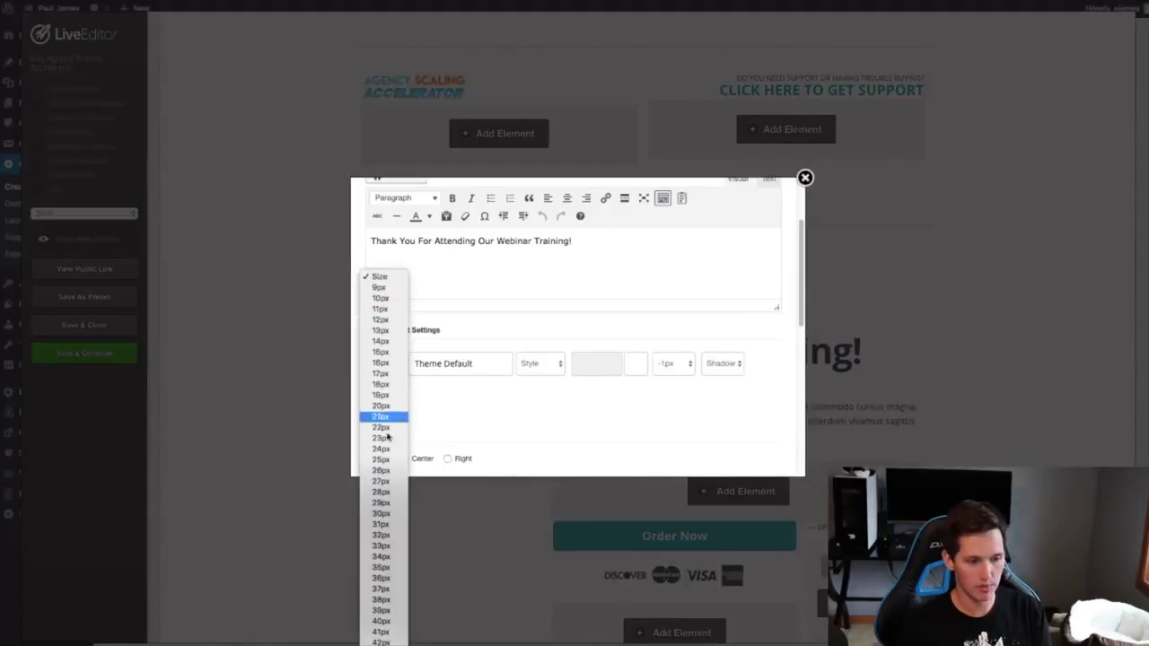
pyautogui.click(384, 526)
pyautogui.scroll(-5, 682, 386)
pyautogui.click(741, 447)
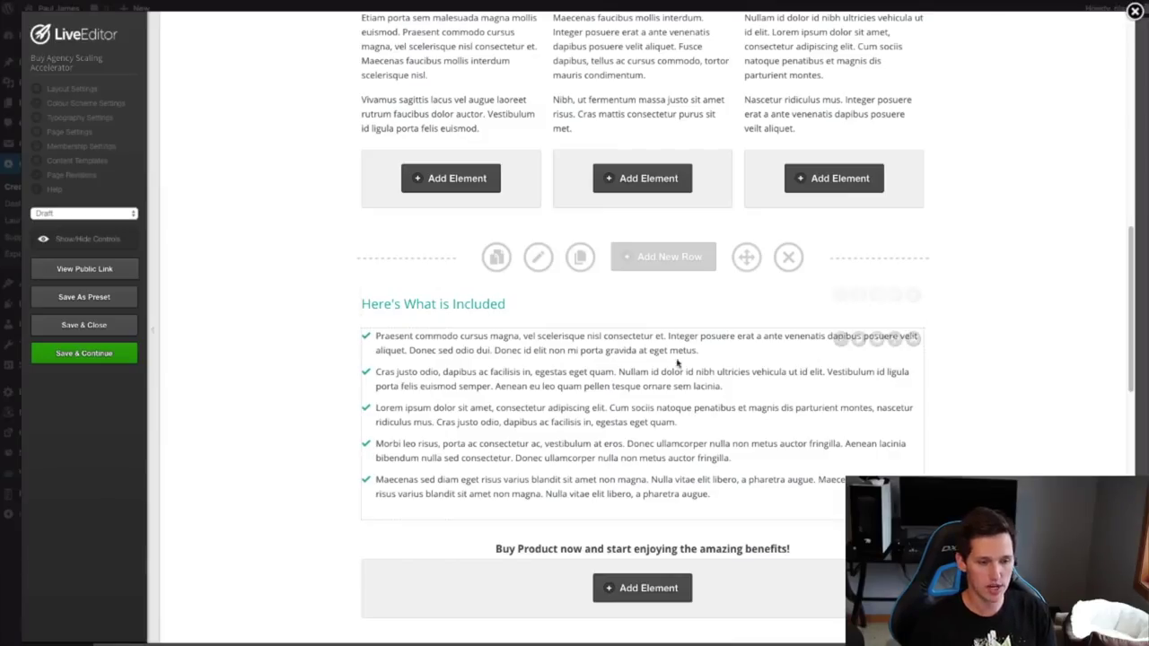
# Move the "Here's What is Included" headline up to directly beneath the time-limited offer subheadline.
pyautogui.scroll(10, 803, 359)
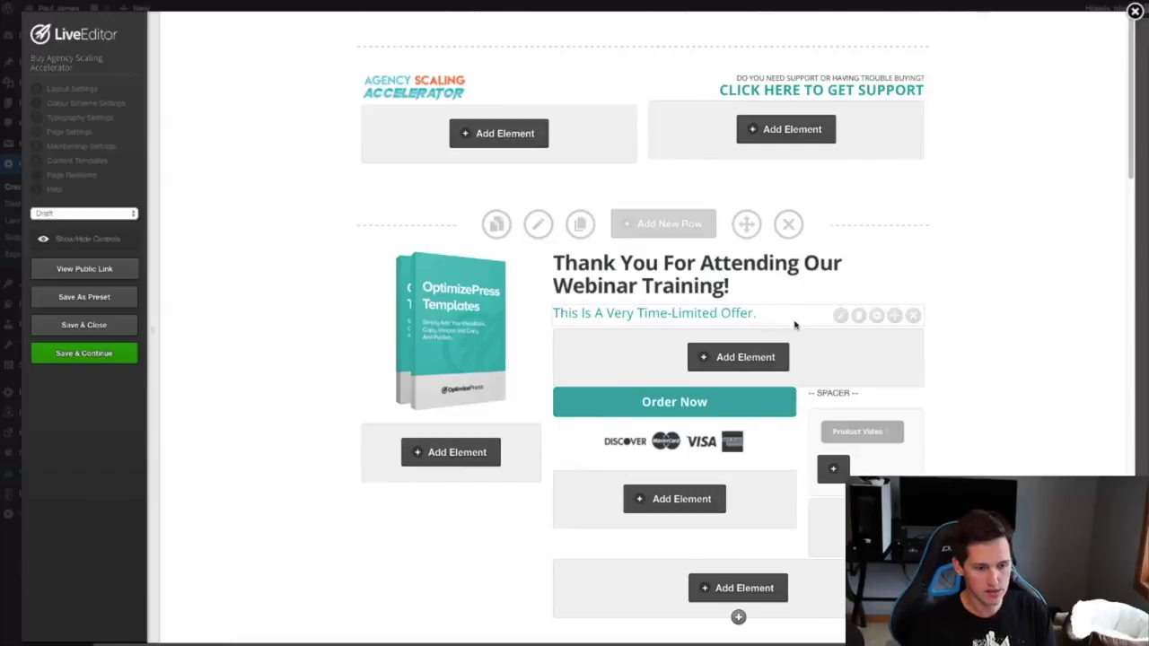
pyautogui.scroll(-10, 794, 325)
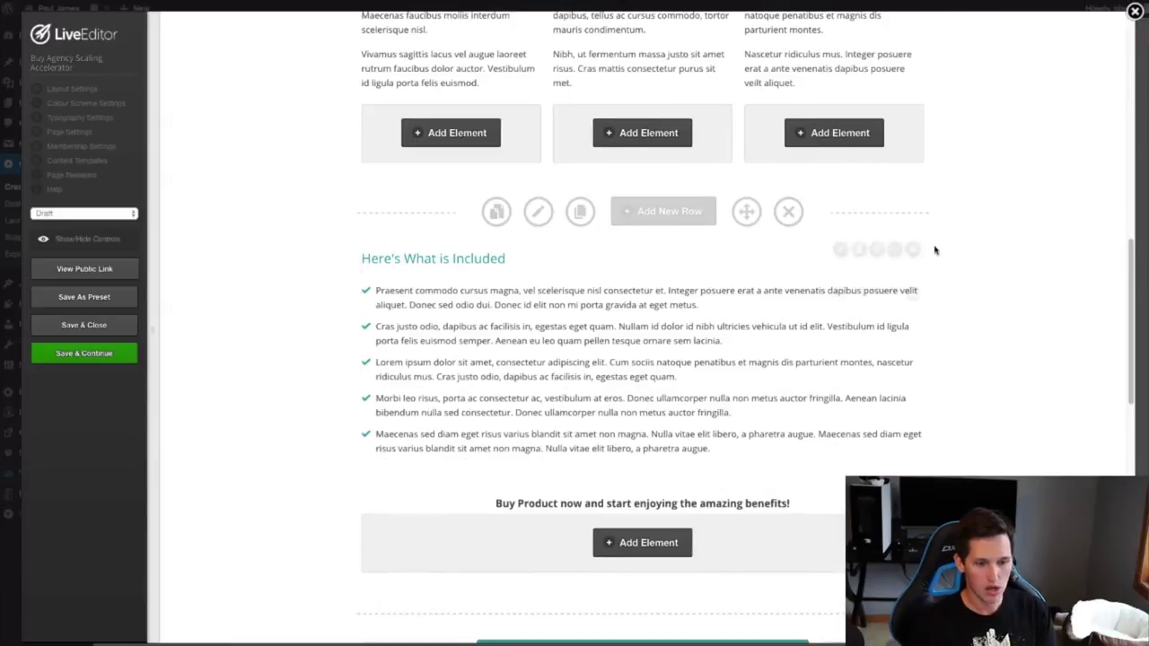
pyautogui.moveTo(894, 250); pyautogui.dragTo(867, 84)
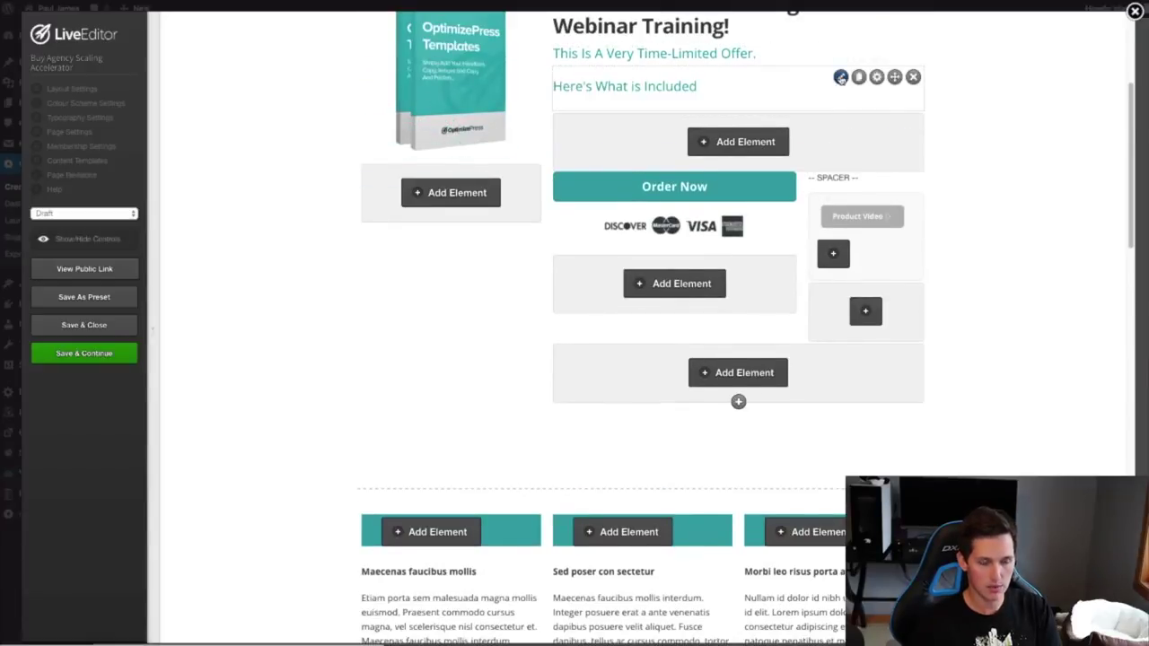
# Change the "Here's What is Included" headline to "Here's a quick recap of exactly what's covered inside:".
pyautogui.click(840, 77)
pyautogui.moveTo(518, 402); pyautogui.dragTo(305, 323)
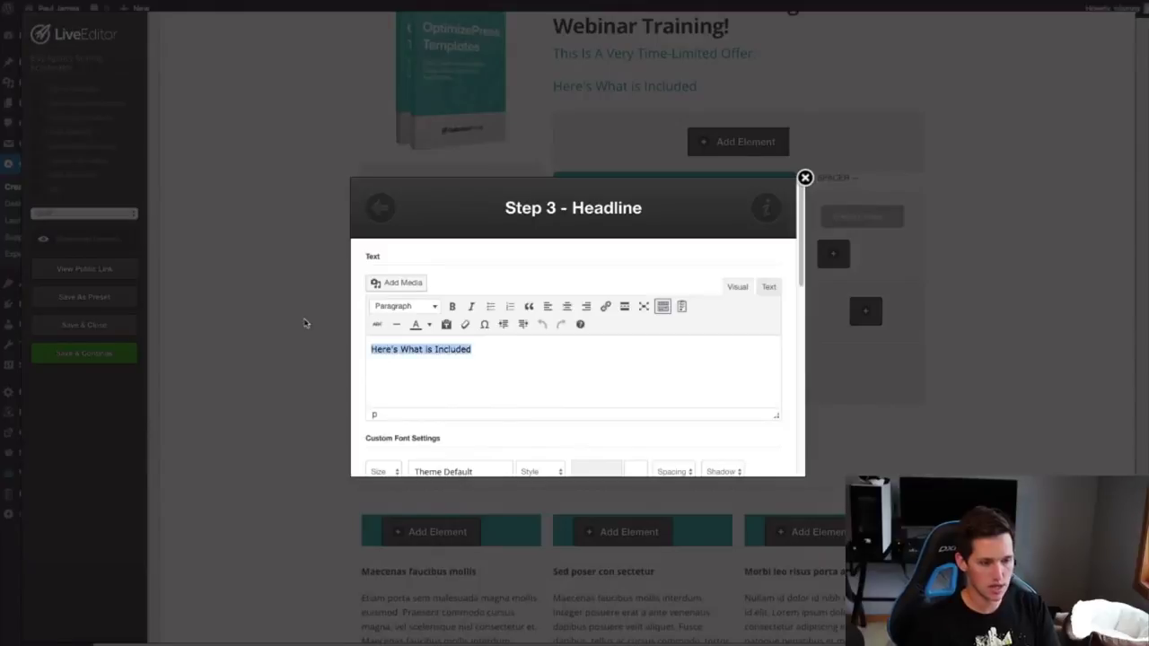
pyautogui.write("Here's a quick recap of exactly what's covered inside:")
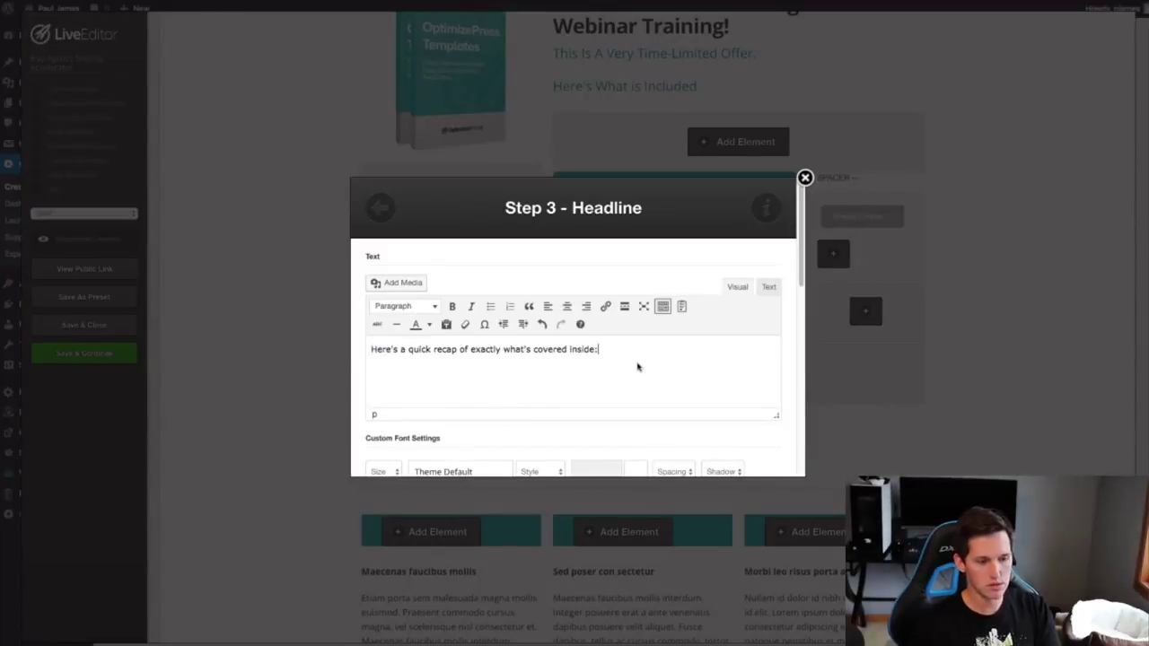
pyautogui.scroll(-5, 629, 377)
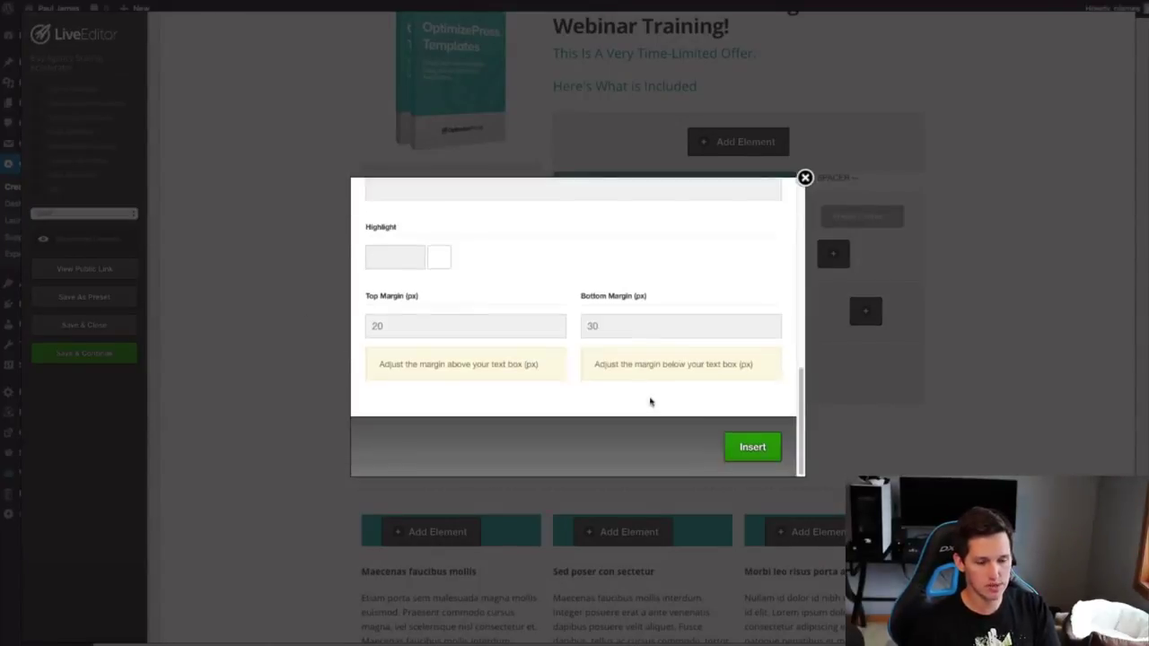
pyautogui.click(751, 444)
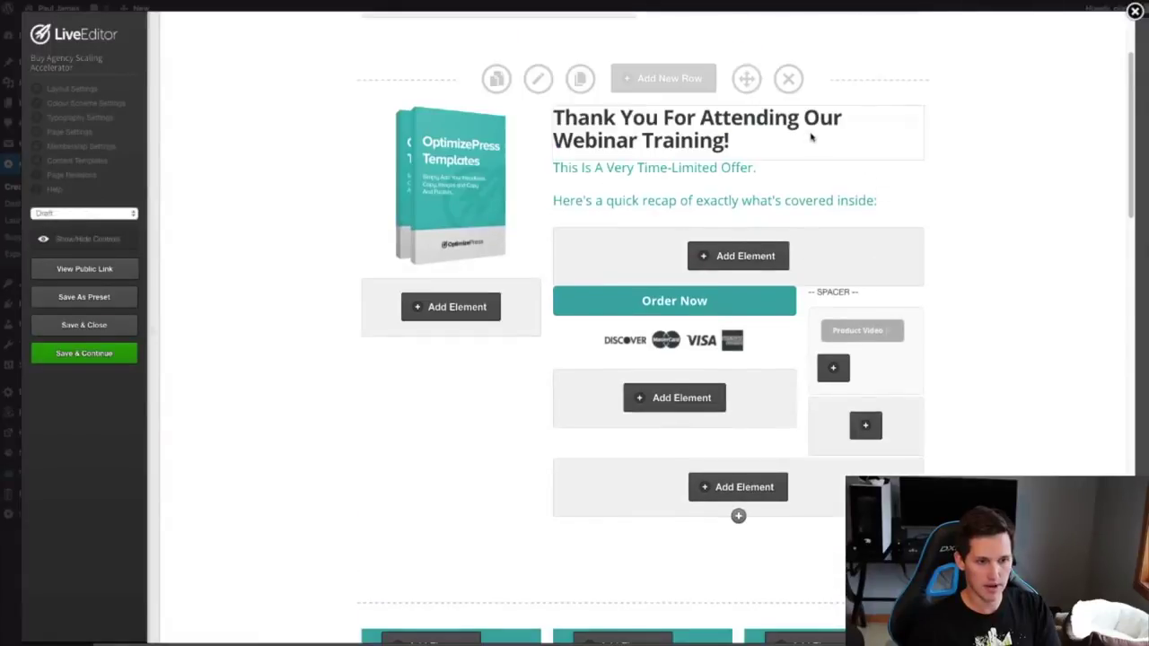
# Set the recap headline's custom font colour to dark grey #575757 and save the page.
pyautogui.click(840, 191)
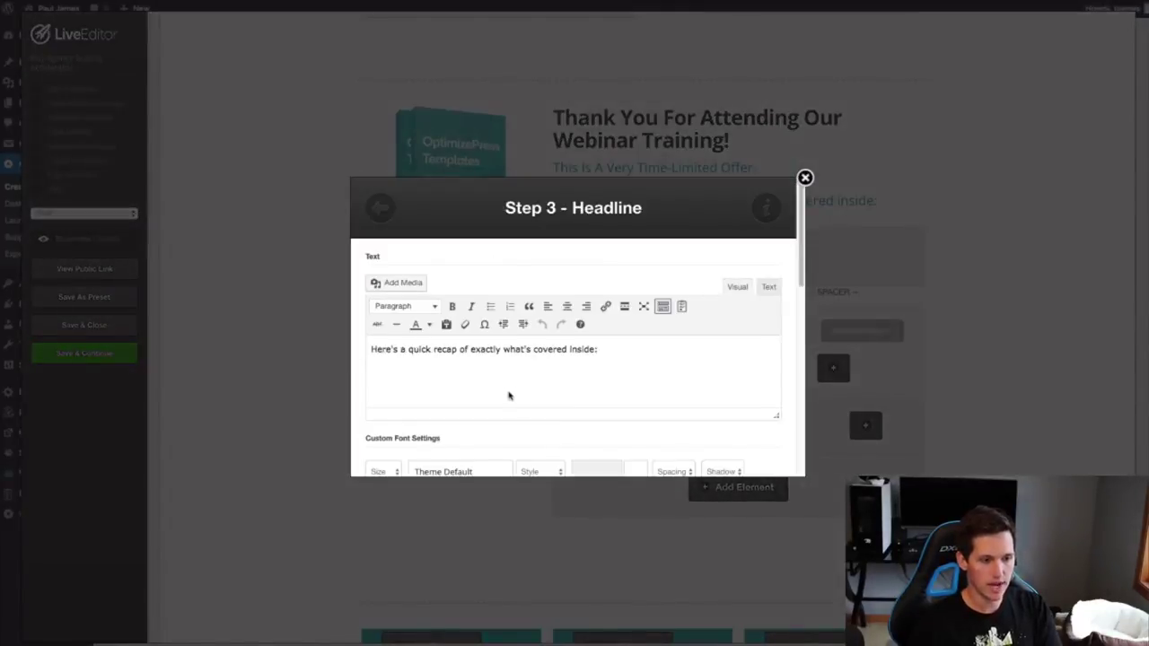
pyautogui.scroll(-2, 508, 396)
pyautogui.click(592, 371)
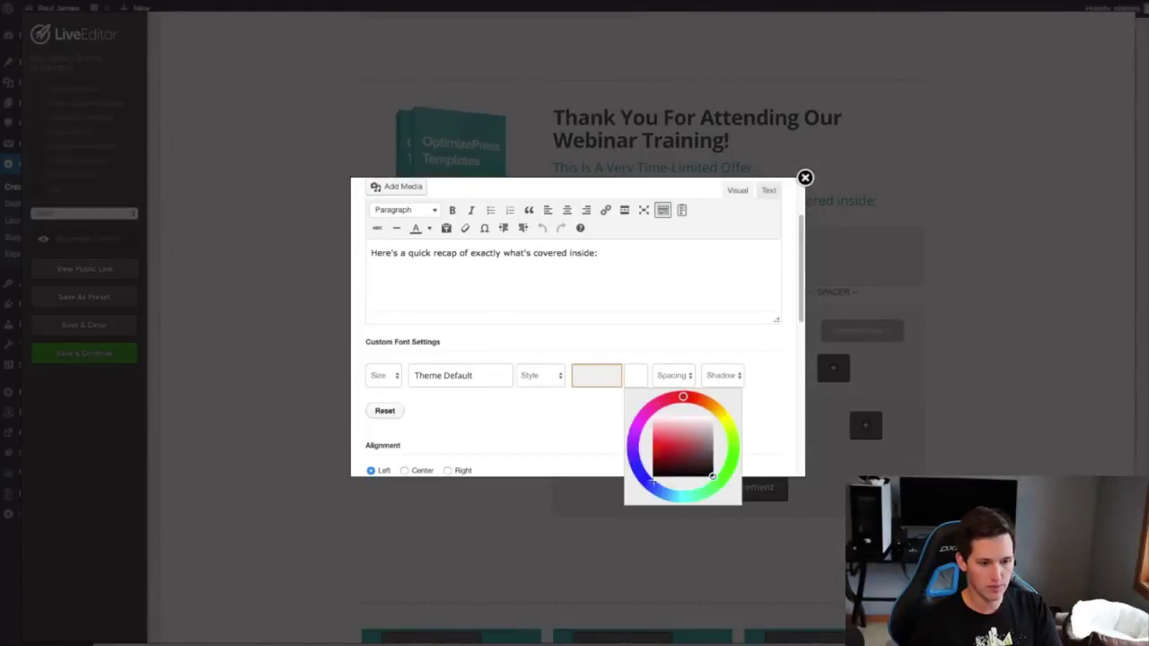
pyautogui.moveTo(703, 452); pyautogui.dragTo(732, 456)
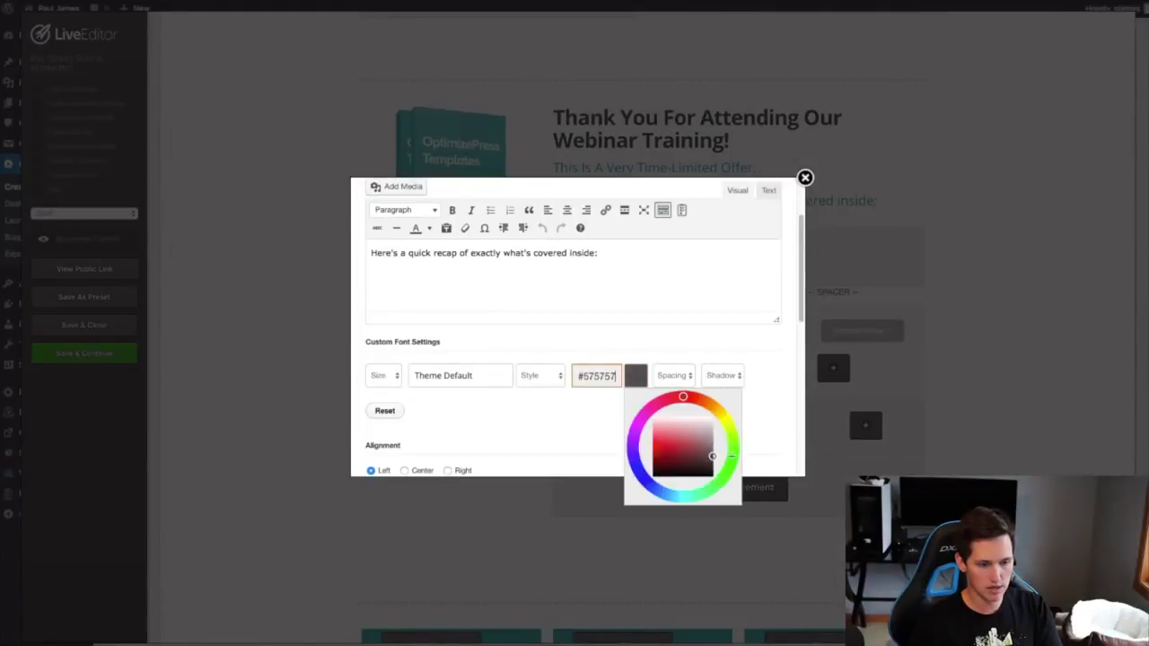
pyautogui.click(781, 412)
pyautogui.scroll(-5, 777, 423)
pyautogui.click(745, 460)
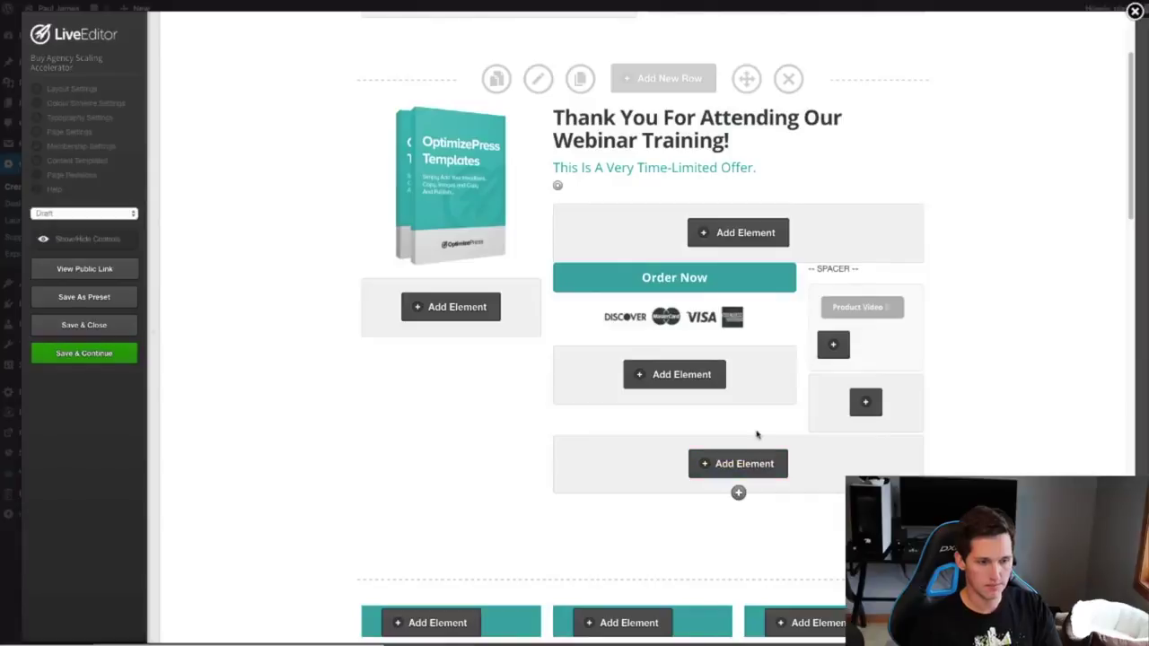
pyautogui.click(83, 353)
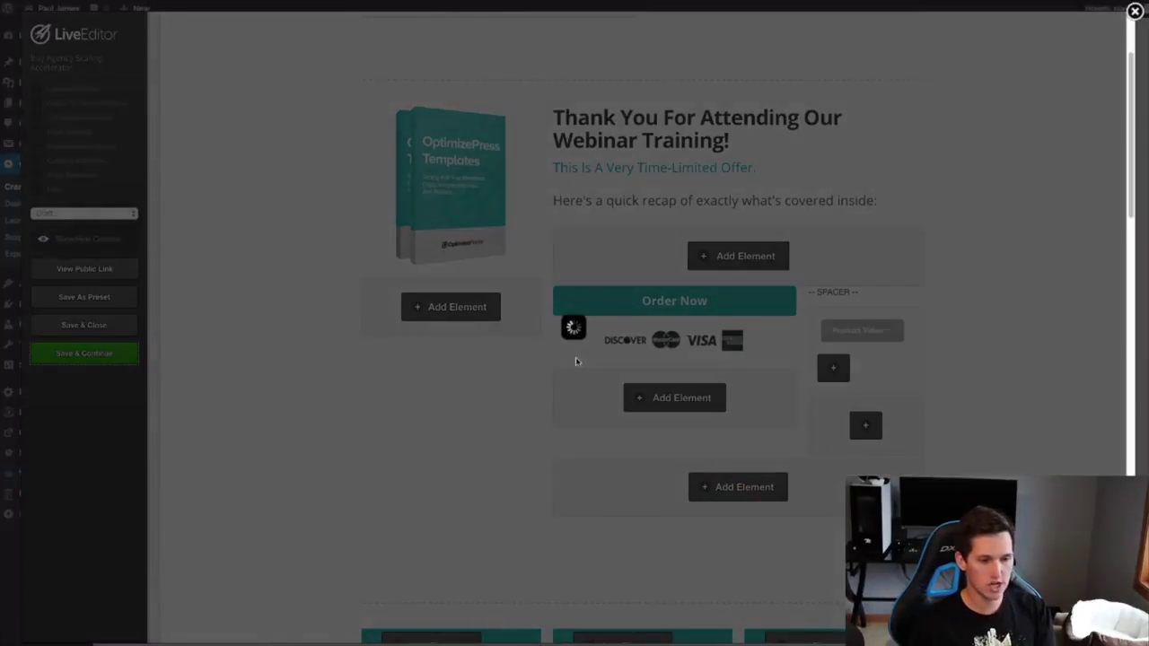
# Move the checkmark bullet list up beneath the offer subheadline, with the recap headline placed directly above it.
pyautogui.scroll(-10, 885, 210)
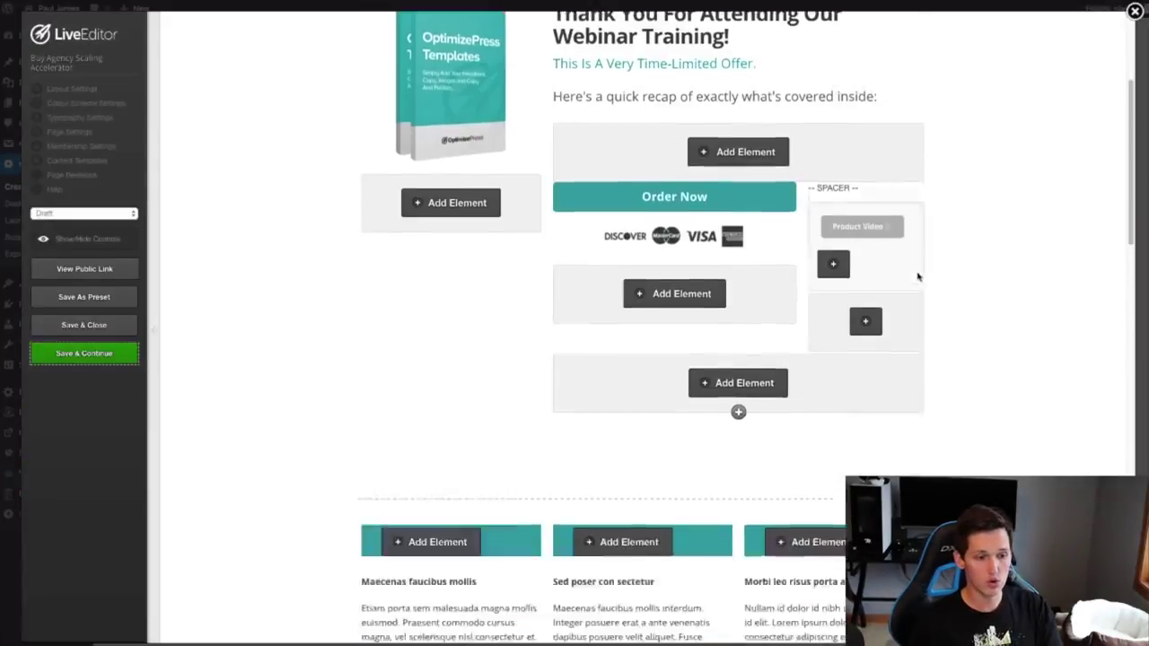
pyautogui.scroll(4, 823, 289)
pyautogui.moveTo(887, 302)
pyautogui.scroll(6, 902, 272)
pyautogui.moveTo(895, 291)
pyautogui.mouseDown()
pyautogui.moveTo(903, 271)
pyautogui.moveTo(903, 308)
pyautogui.mouseUp()
pyautogui.moveTo(892, 231); pyautogui.dragTo(889, 142)
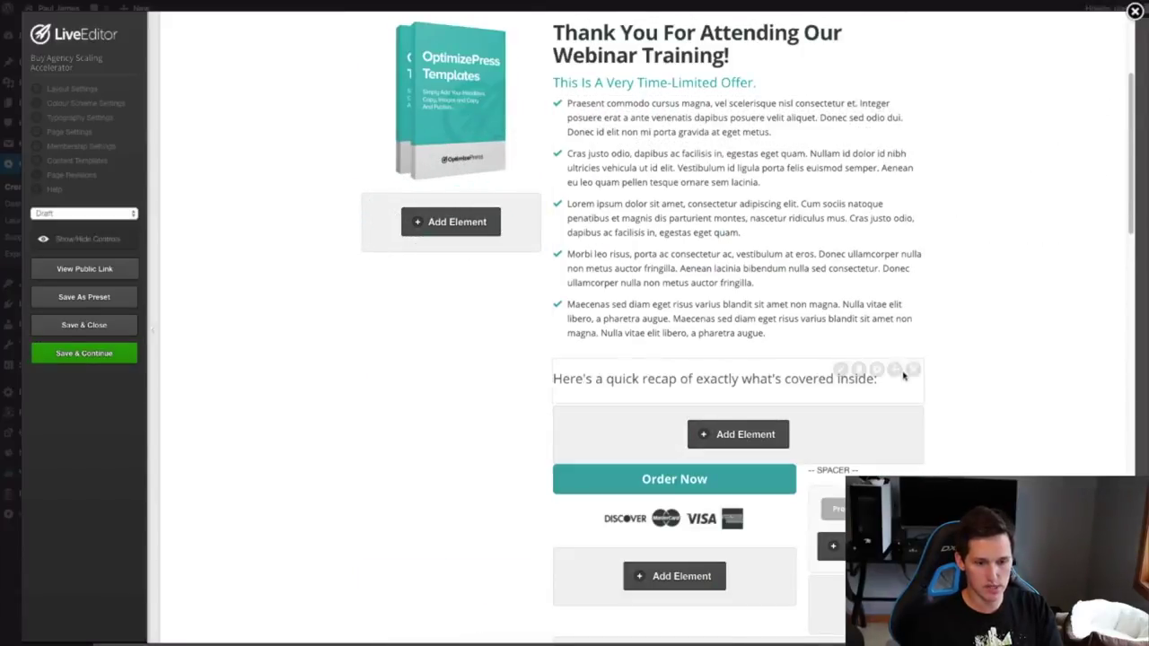
pyautogui.moveTo(905, 378); pyautogui.dragTo(908, 107)
# Set the first two bullets to "Week 1 - Strategies for getting your first paying client" and "Week 2 - Setting up systems in your business".
pyautogui.click(906, 106)
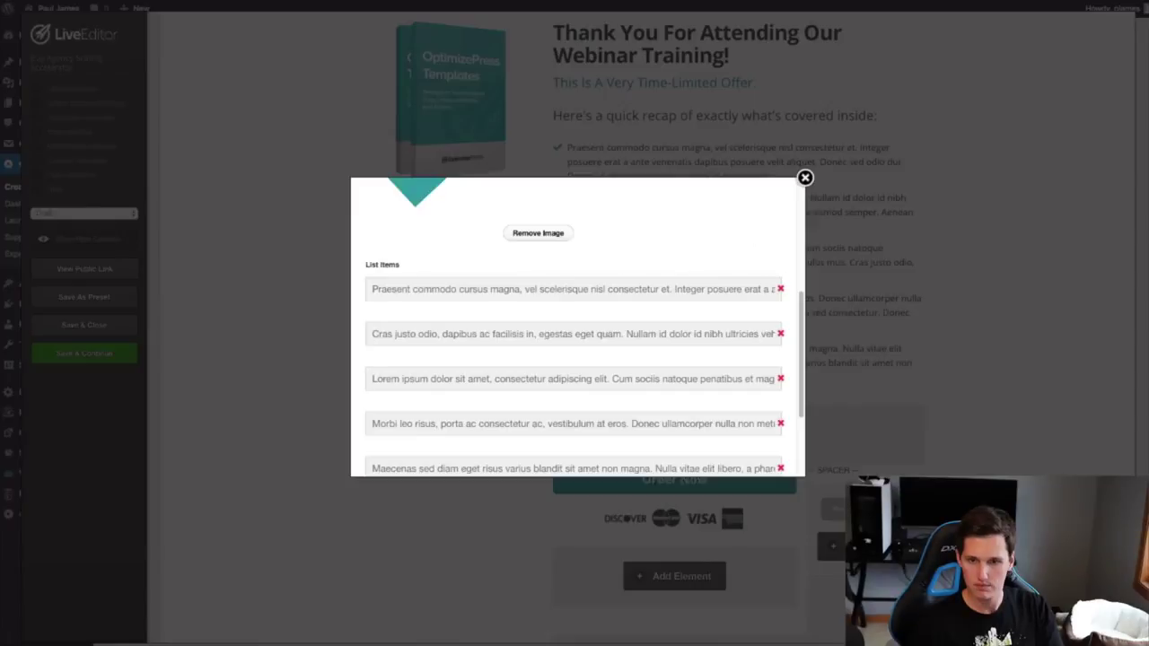
pyautogui.doubleClick(502, 289)
pyautogui.hotkey('ctrl', 'a')
pyautogui.write('Week 1 - Strategies for getting your first paying client')
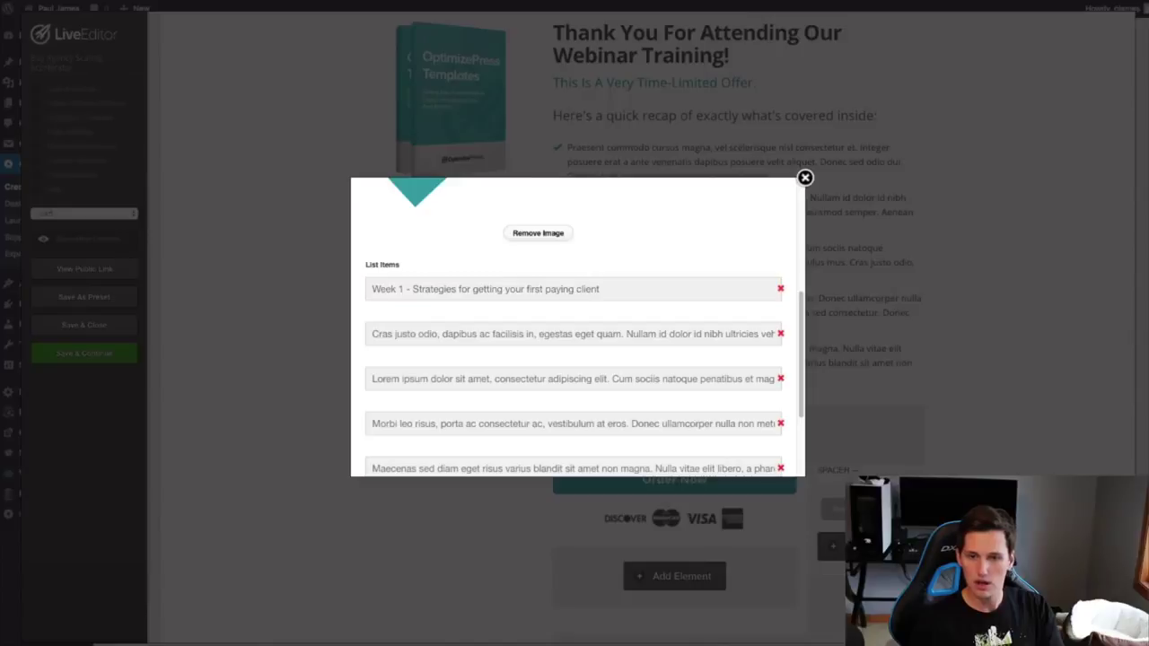
pyautogui.doubleClick(508, 334)
pyautogui.hotkey('ctrl', 'a')
pyautogui.write('Week 2 - Setting up systems in your business')
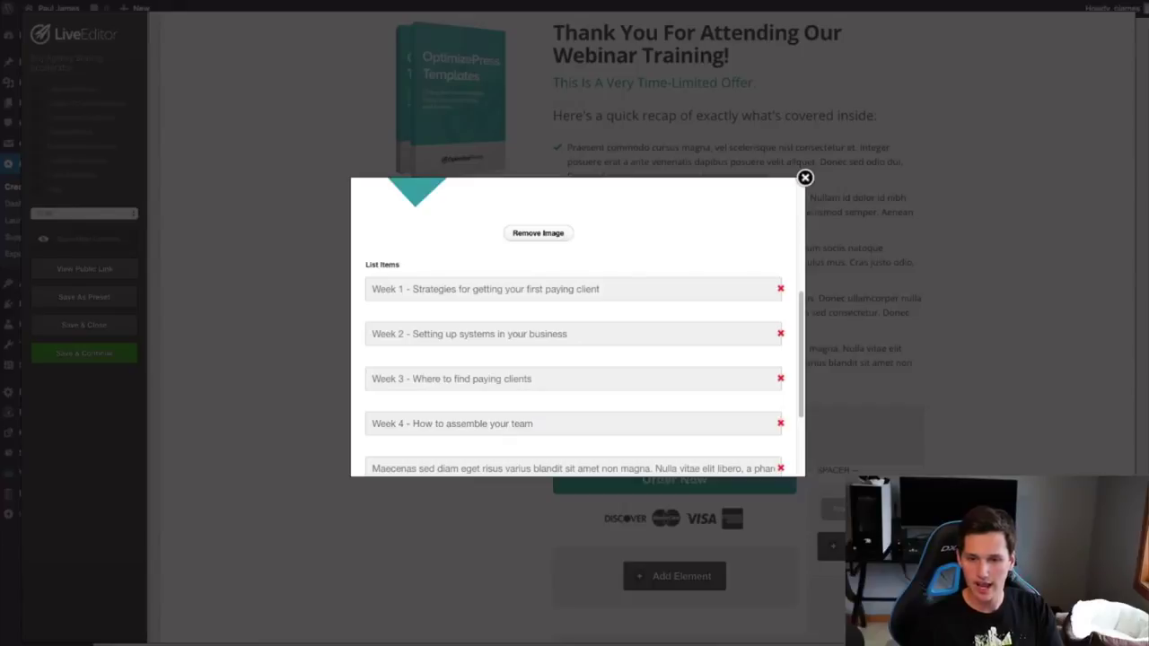
# Set the next three bullets to "Week 3 - Where to find paying clients", "Week 4 - How to assemble your team" and "Week 5 - Subcontracting strategies for savings".
pyautogui.click(460, 428)
pyautogui.scroll(-1, 479, 422)
pyautogui.click(481, 371)
pyautogui.hotkey('ctrl', 'a')
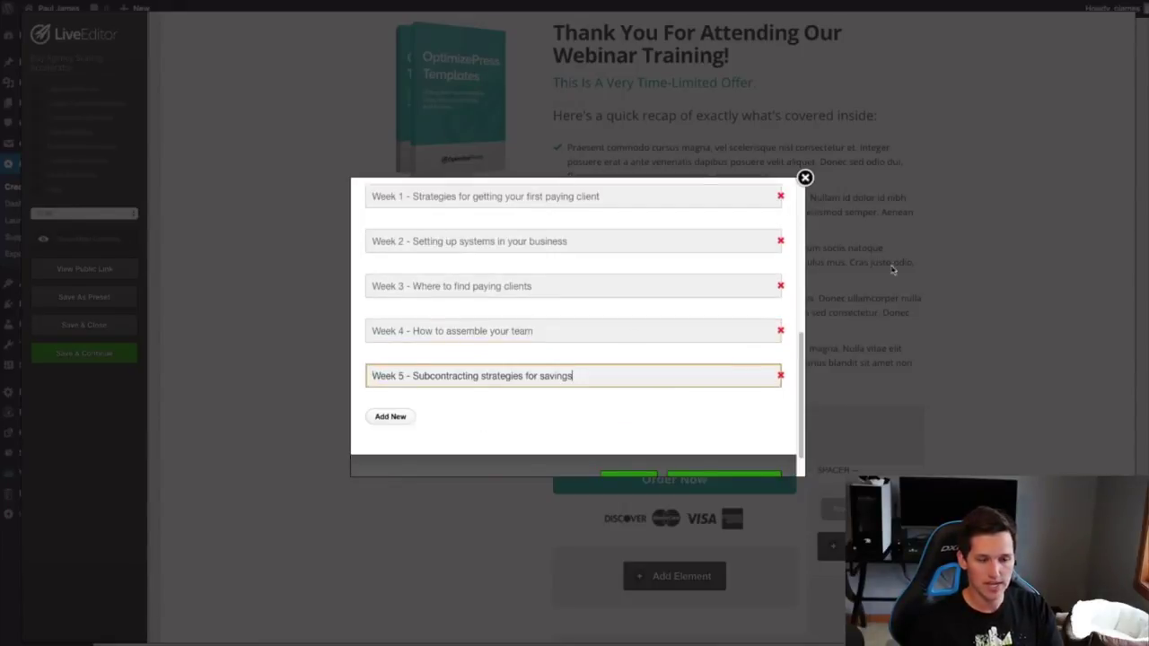
pyautogui.write('Week 5 - Subcontracting strategies for savings')
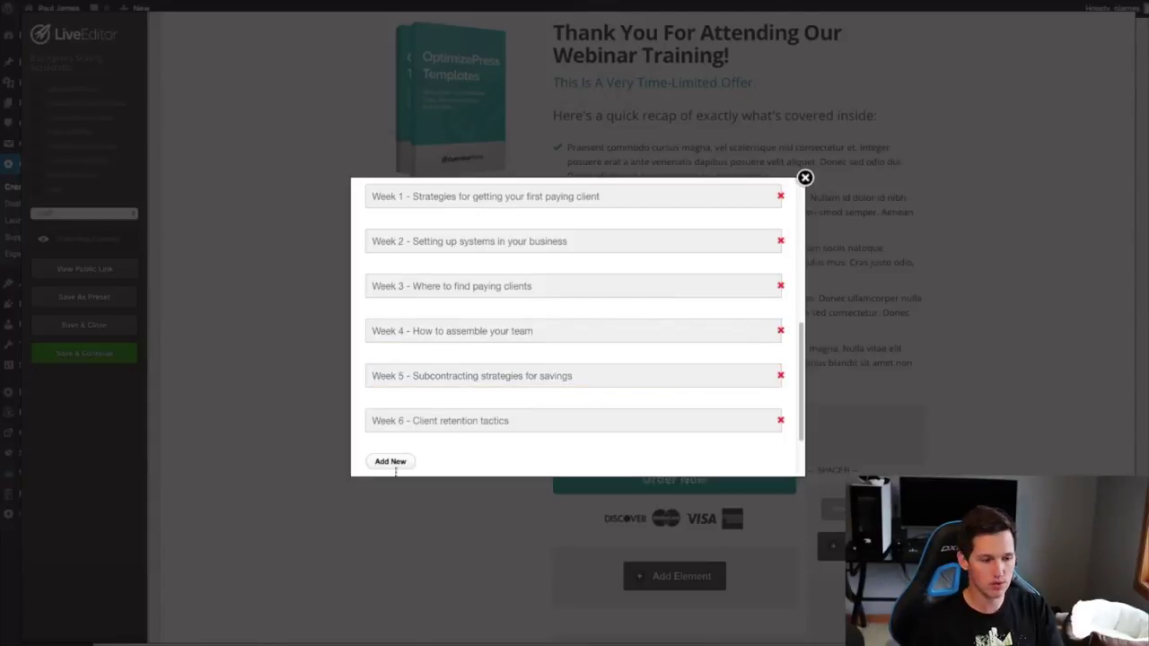
# Add the bullets "Week 6 - Client retention tactics" and "Fast Action Bonus - Systems Software Project Manager", and insert the updated list.
pyautogui.click(390, 461)
pyautogui.scroll(-1, 482, 425)
pyautogui.write('Fast Action Bonus - Systems Software Project Manager')
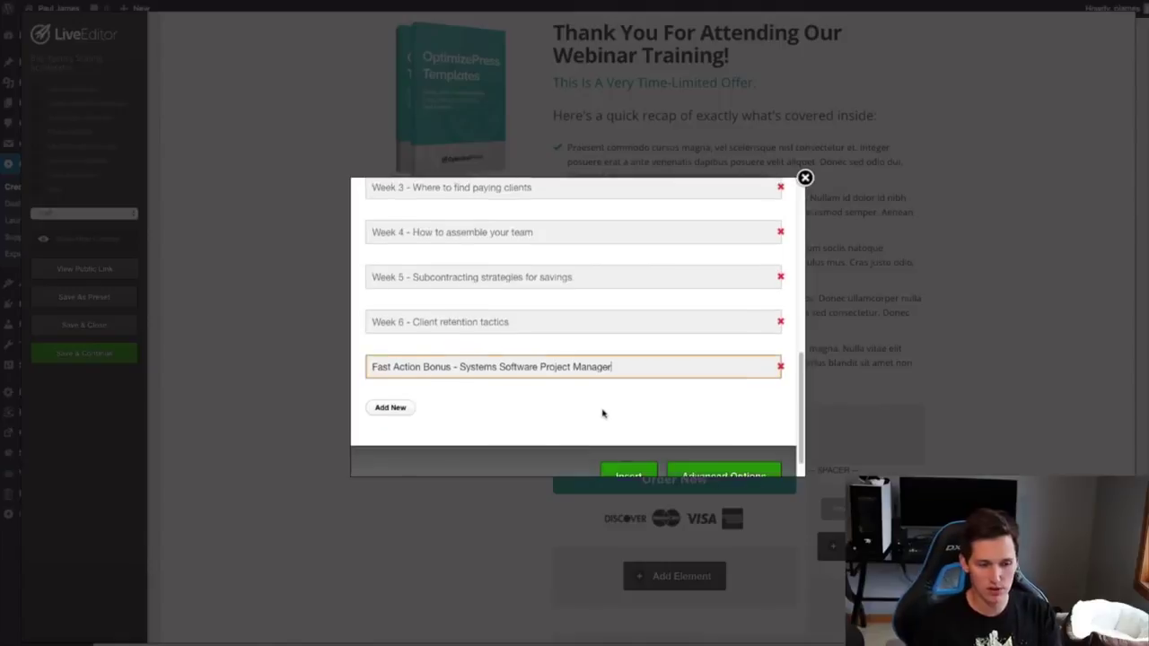
pyautogui.click(611, 467)
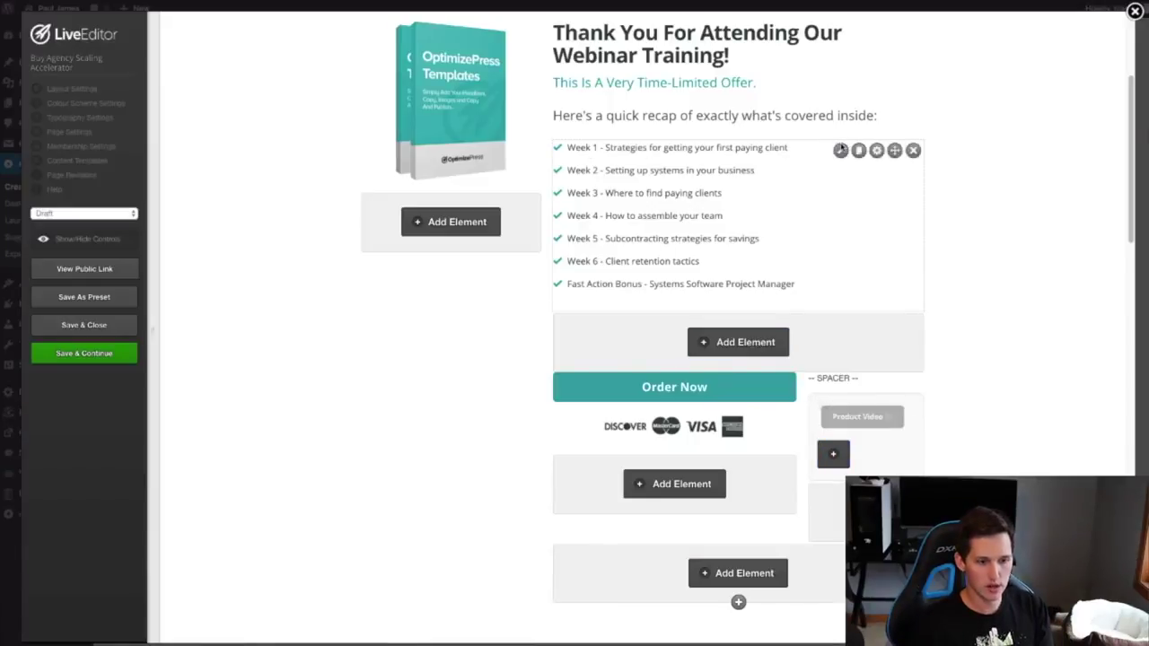
# Review the page layout from the logo header down through the order area and the three-column feature row.
pyautogui.scroll(-1, 754, 301)
pyautogui.scroll(-2, 752, 299)
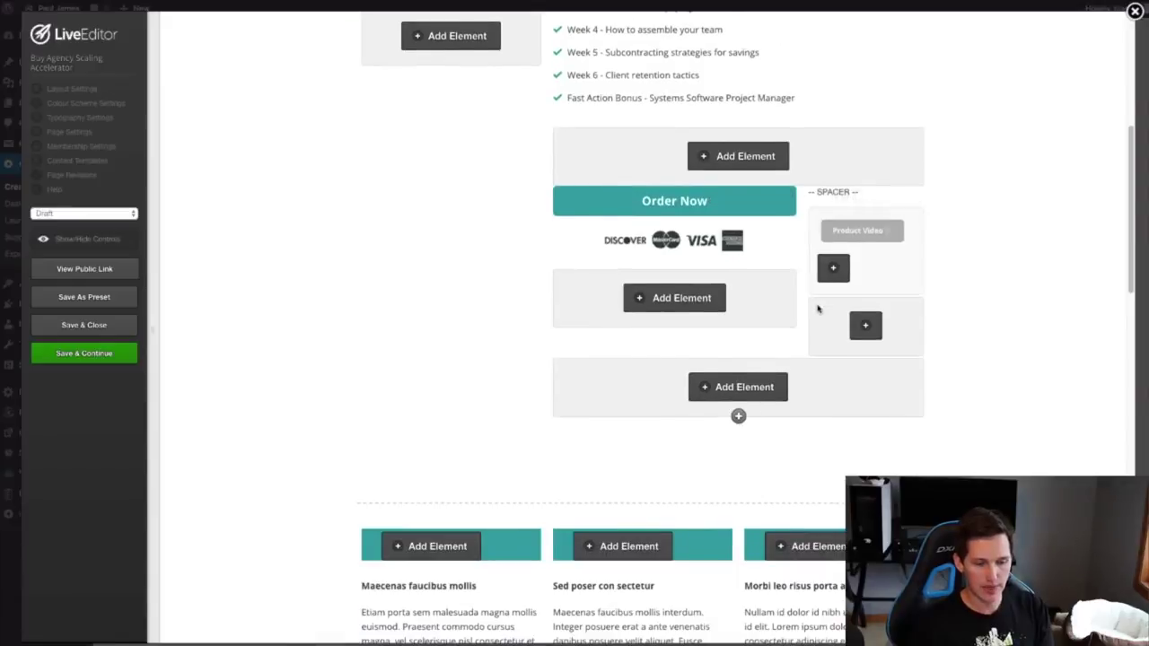
pyautogui.scroll(5, 651, 405)
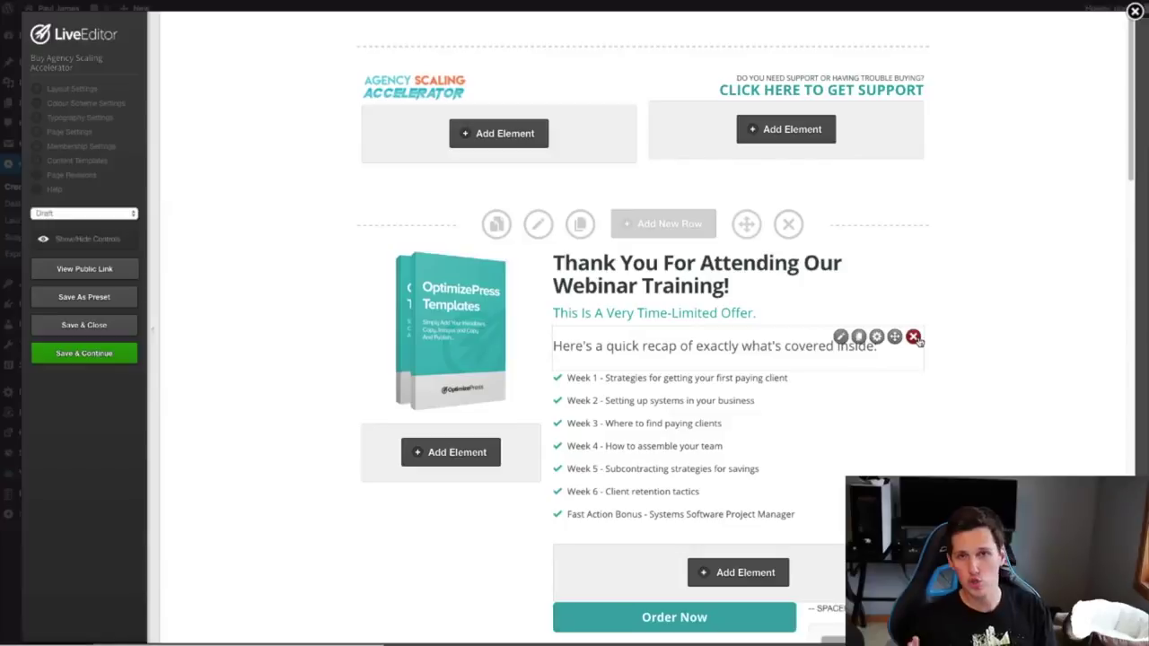
pyautogui.scroll(-5, 897, 340)
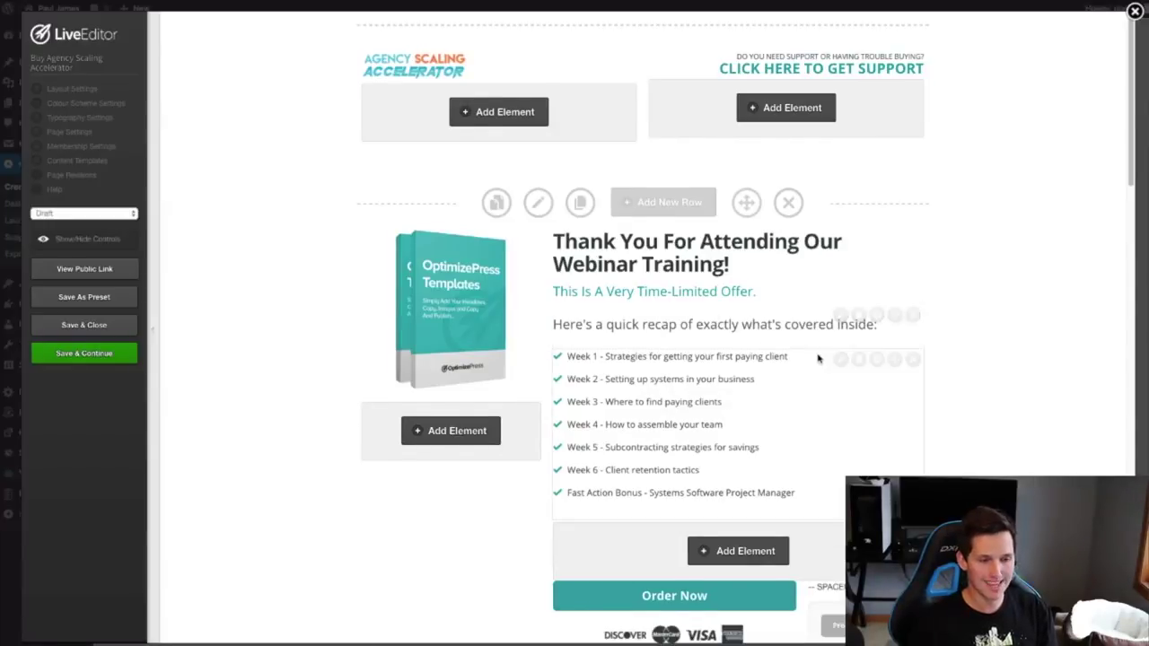
pyautogui.scroll(-7, 879, 361)
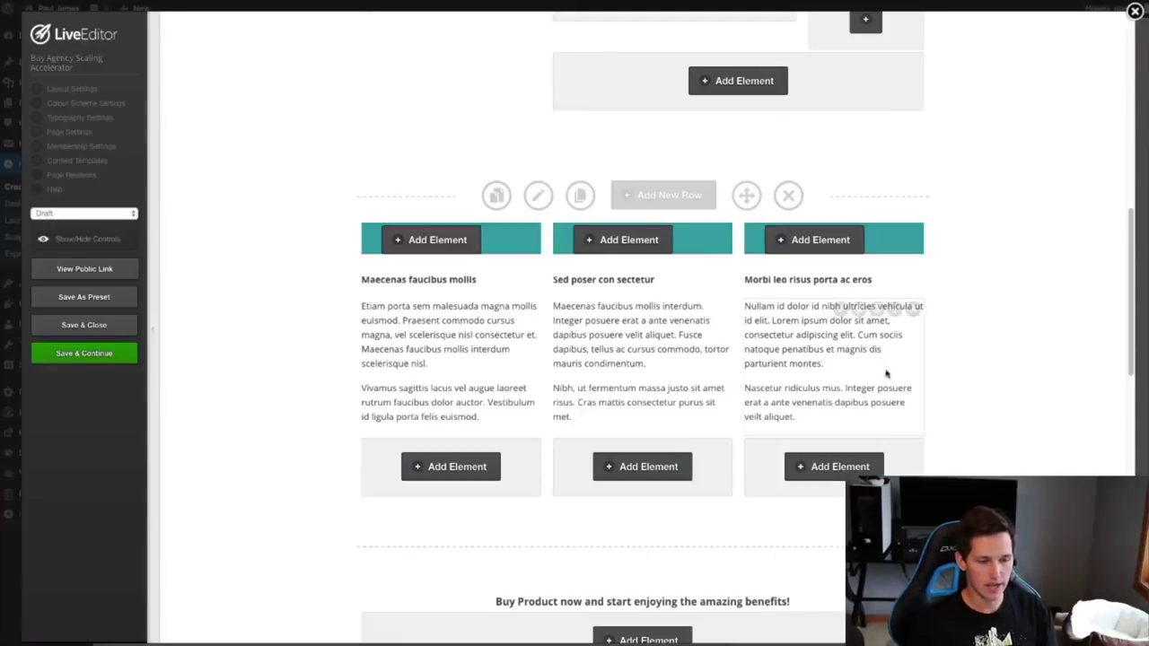
pyautogui.scroll(12, 888, 404)
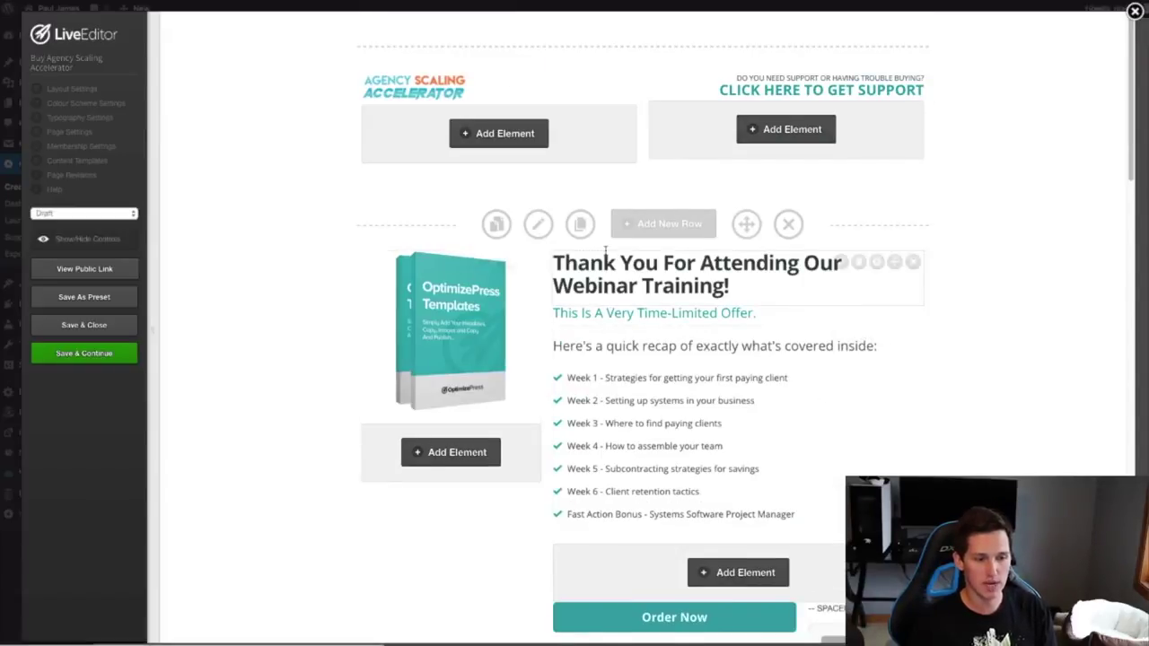
pyautogui.scroll(-5, 687, 389)
pyautogui.scroll(-2, 692, 385)
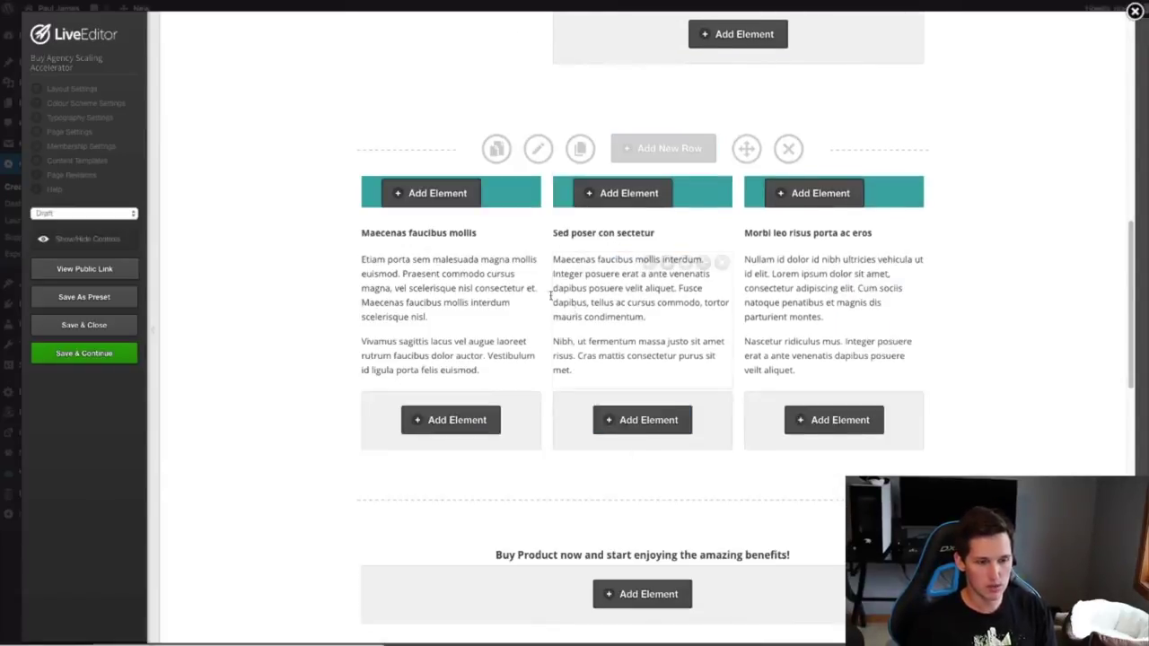
pyautogui.scroll(-2, 738, 328)
pyautogui.scroll(9, 738, 329)
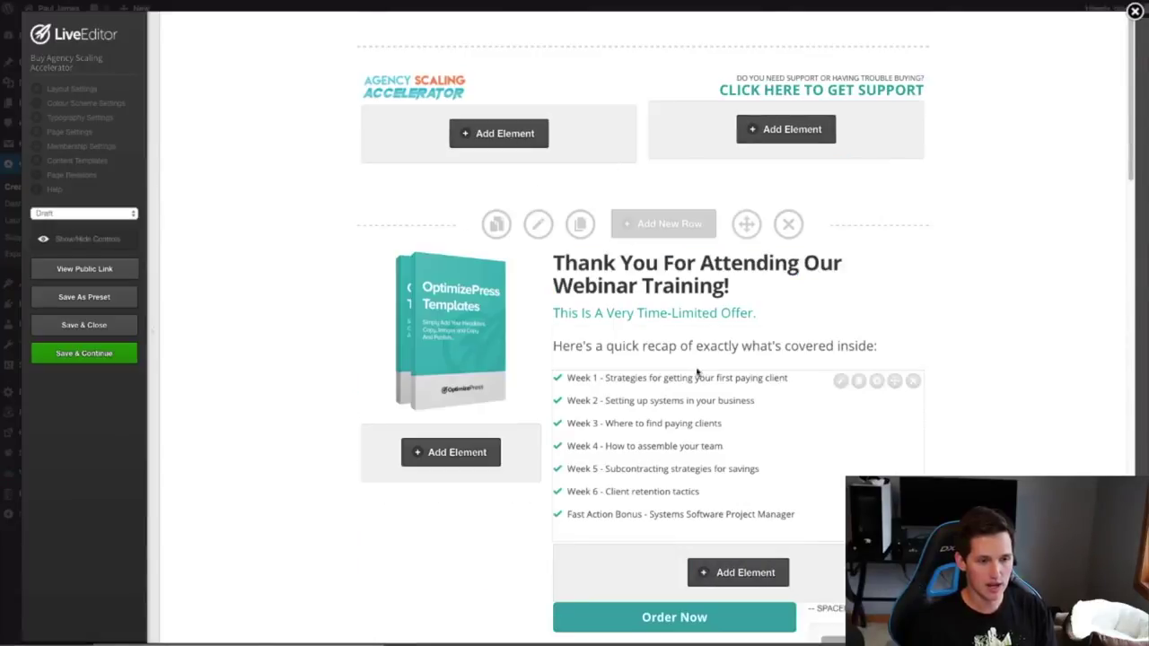
# Add a single-column row above the product row and move the headline, subheadline, recap line and bullet list into it.
pyautogui.click(659, 227)
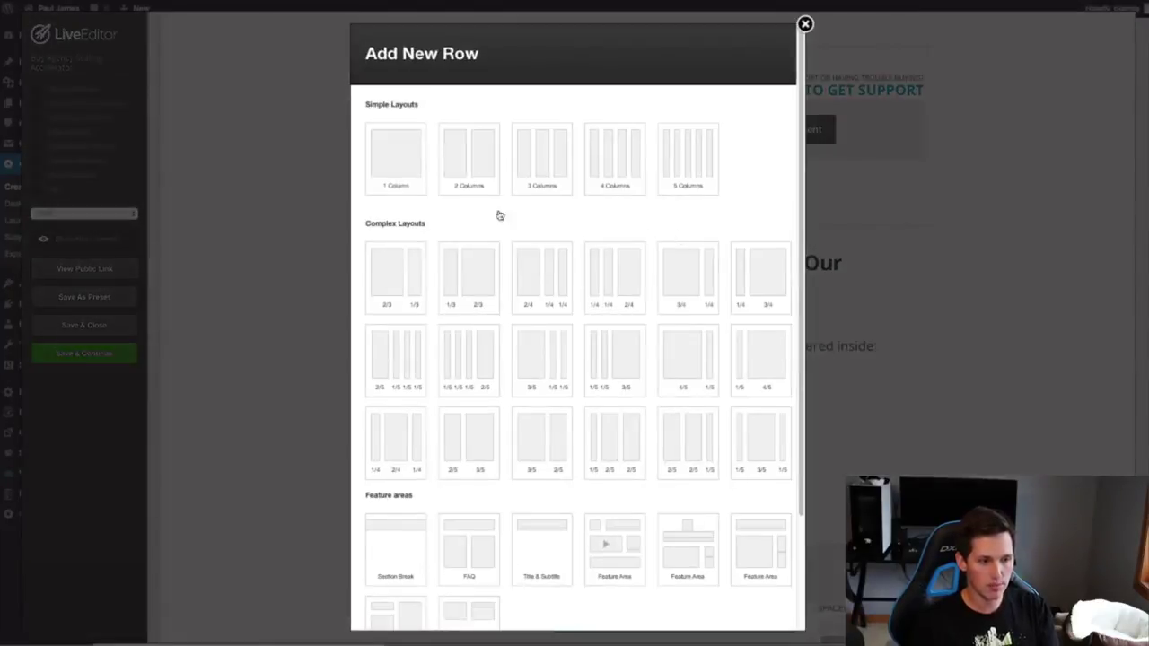
pyautogui.scroll(-3, 767, 614)
pyautogui.click(749, 598)
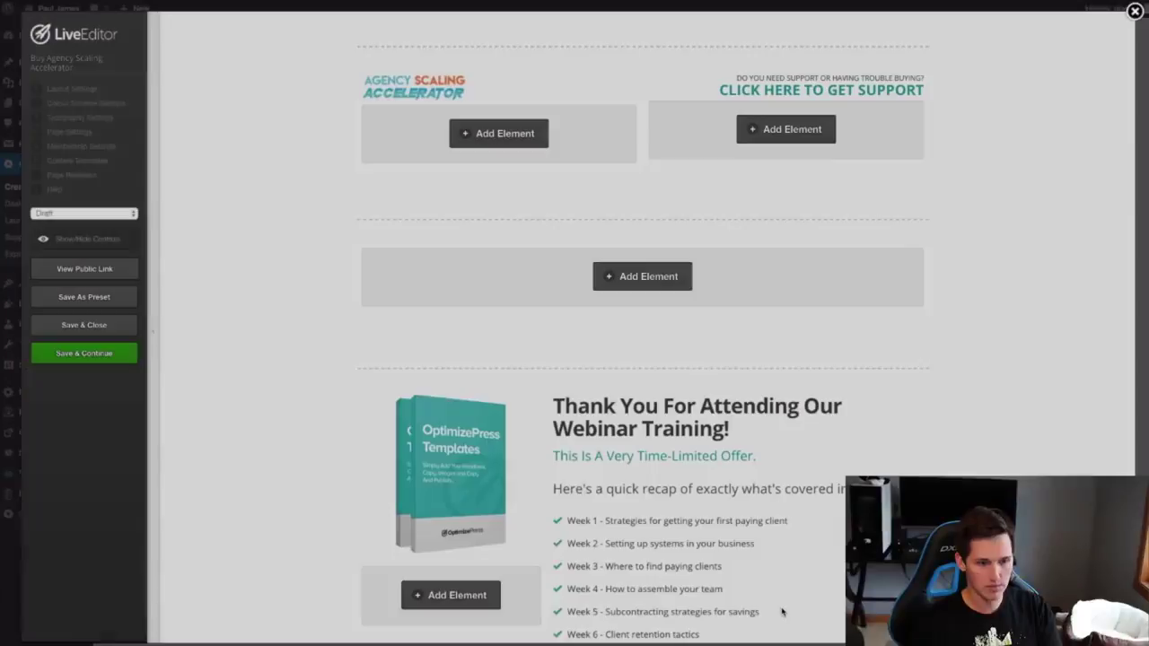
pyautogui.moveTo(891, 408); pyautogui.dragTo(839, 260)
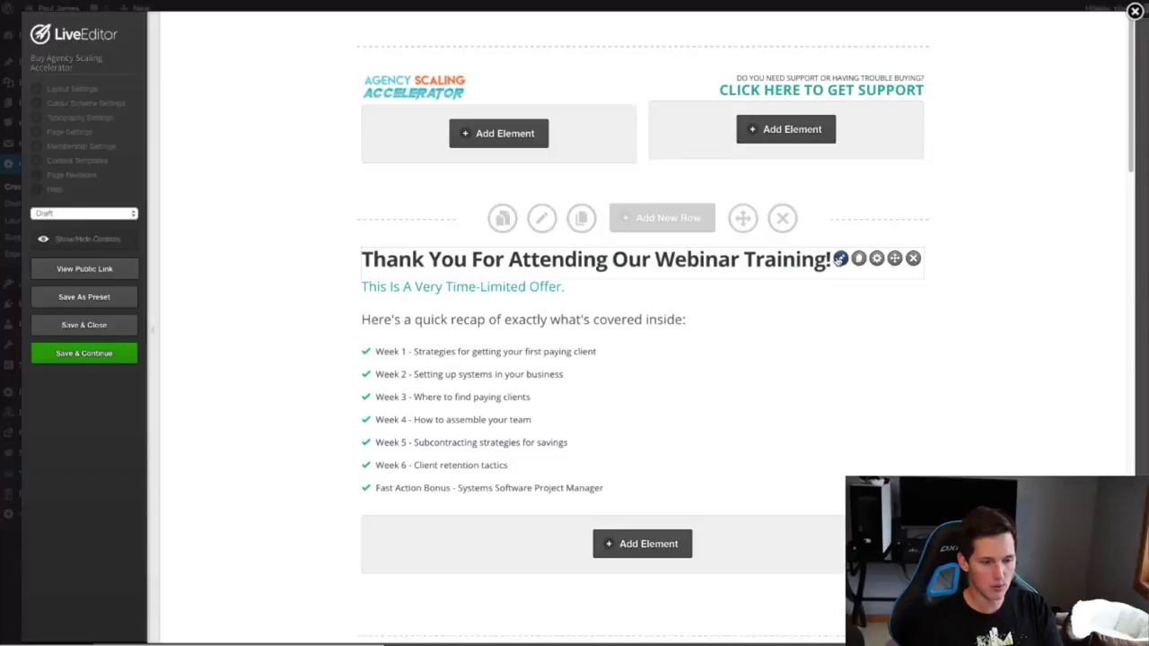
# Center the main headline and the "This Is A Very Time-Limited Offer." subheadline, and save the page.
pyautogui.click(839, 259)
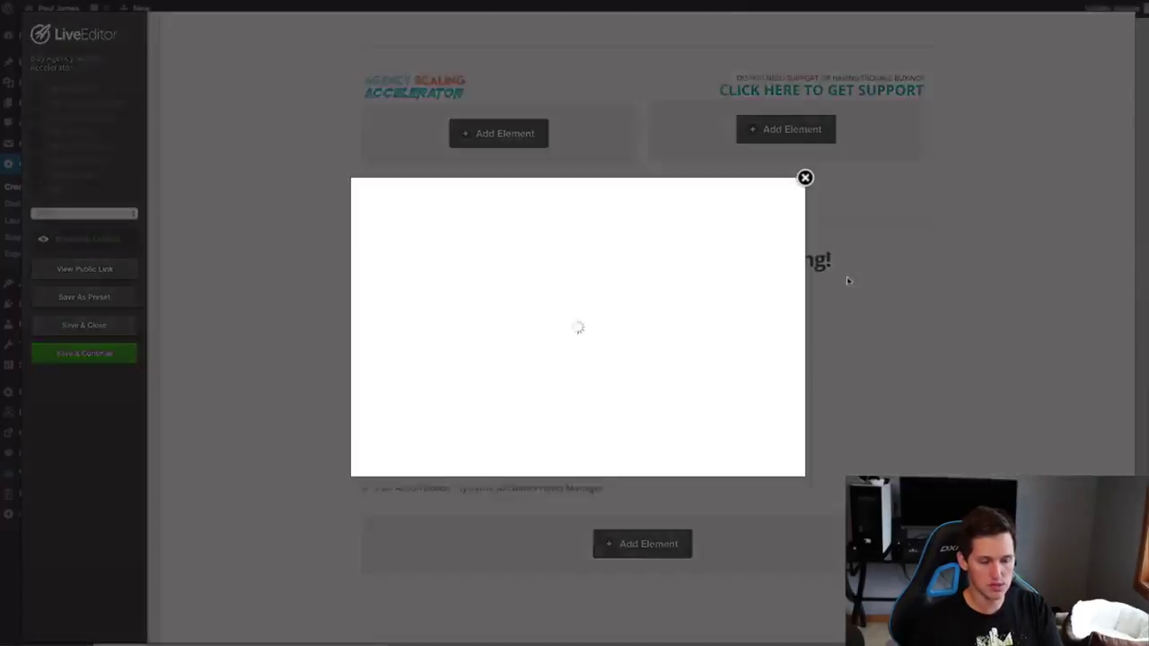
pyautogui.click(753, 439)
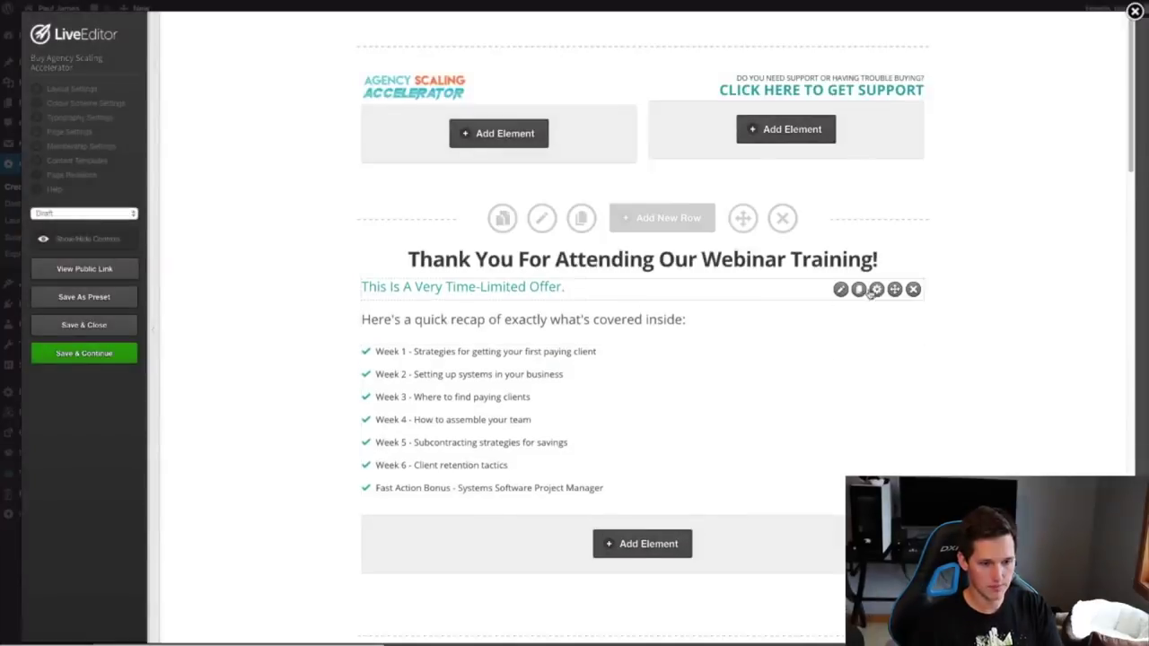
pyautogui.click(840, 289)
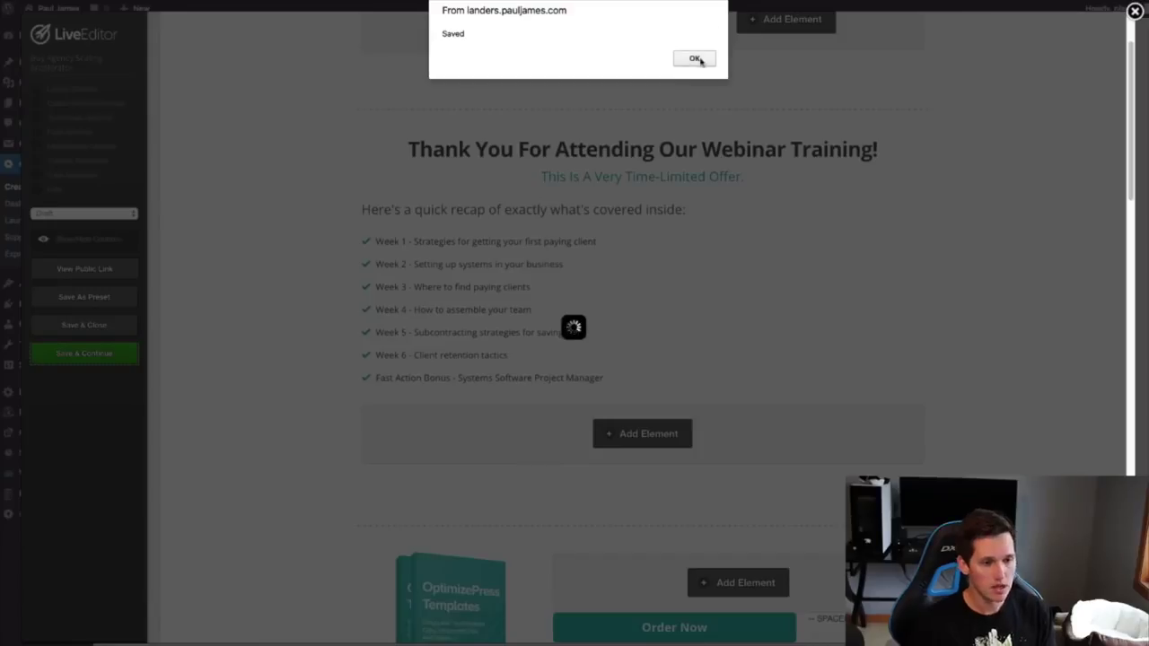
pyautogui.click(695, 58)
# Delete two unneeded template rows from the page.
pyautogui.scroll(-6, 961, 464)
pyautogui.scroll(5, 961, 465)
pyautogui.click(788, 369)
pyautogui.click(693, 58)
pyautogui.scroll(-6, 788, 359)
pyautogui.click(788, 358)
pyautogui.click(695, 58)
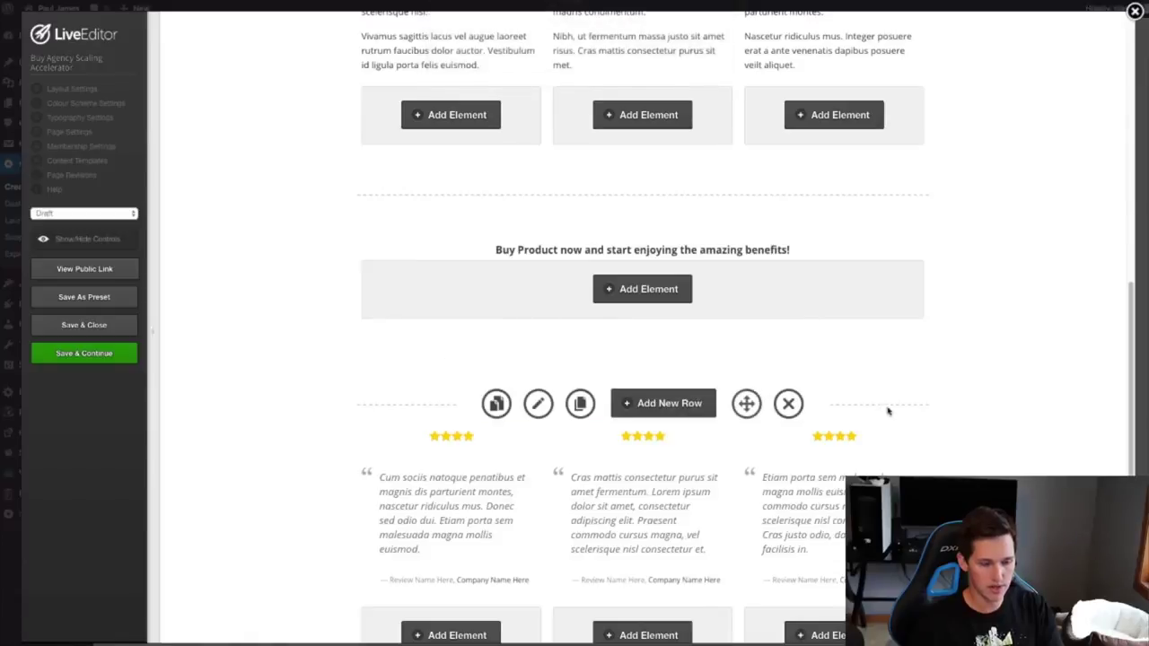
# Turn off the Footer Area in the page's layout settings and save the page.
pyautogui.scroll(-3, 889, 408)
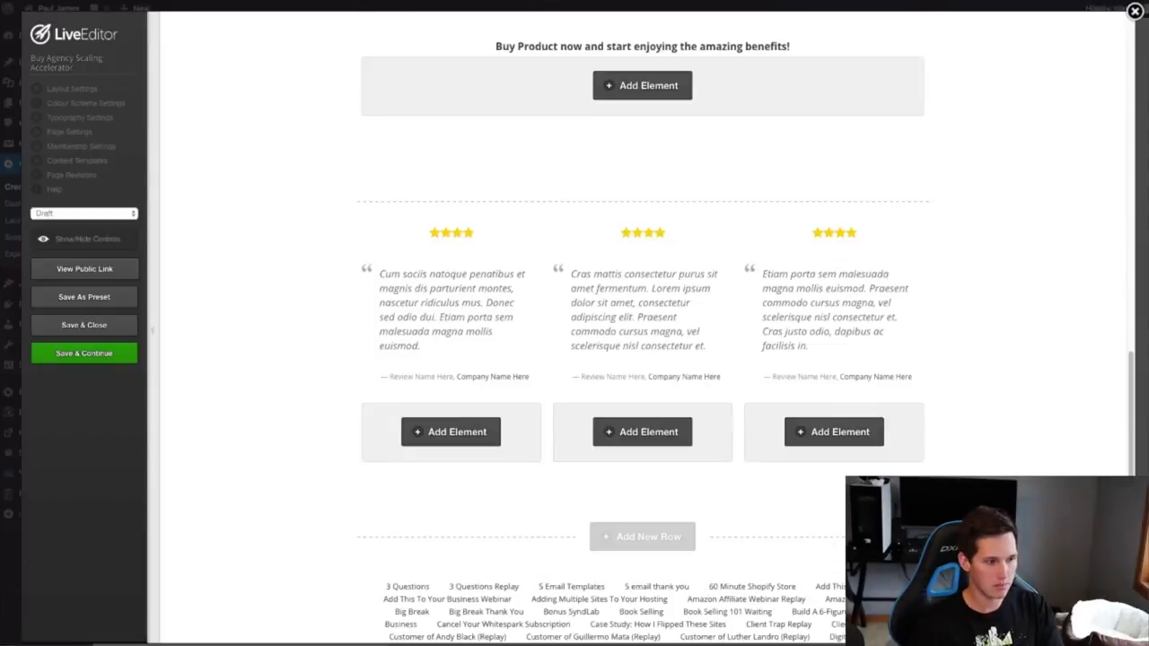
pyautogui.click(641, 533)
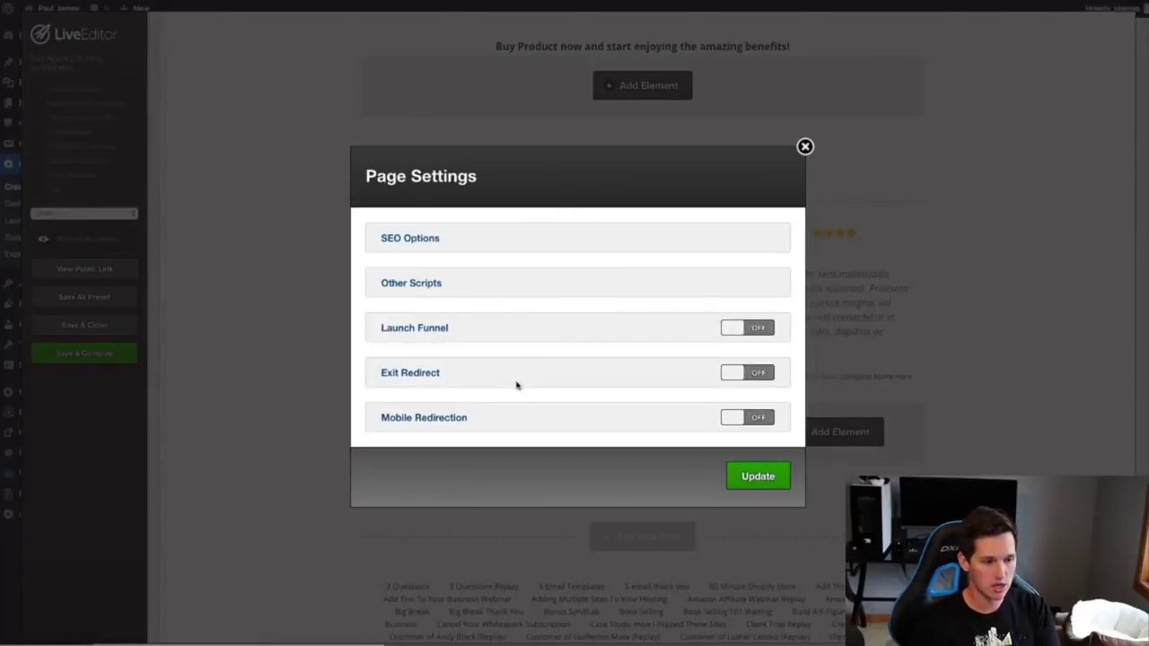
pyautogui.click(805, 146)
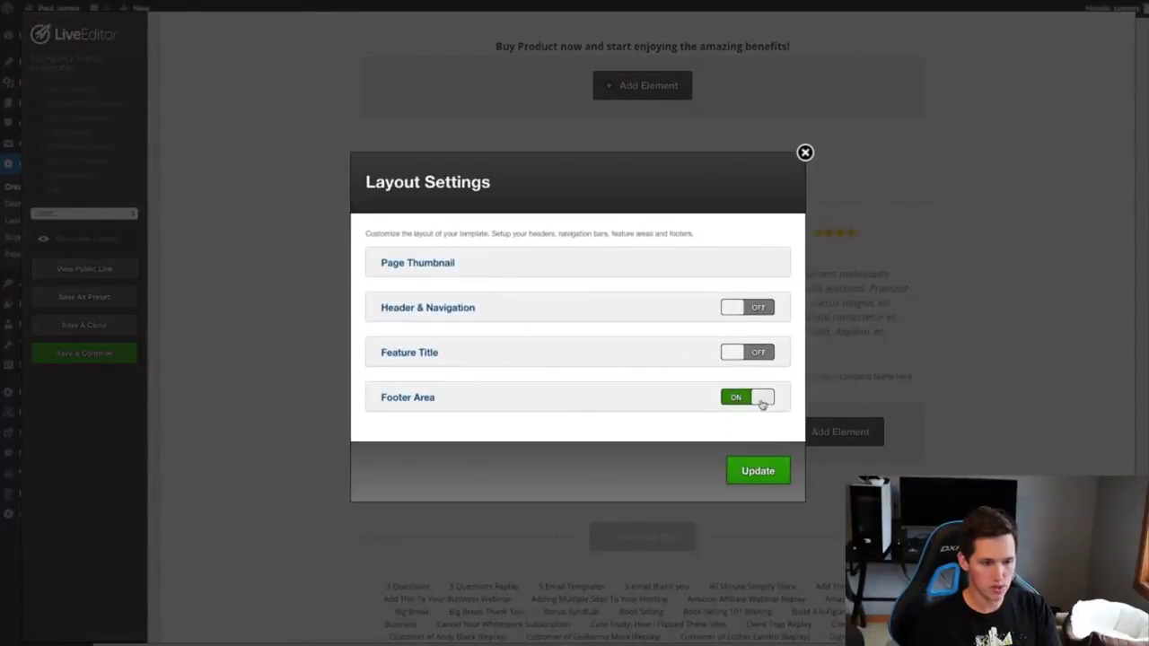
pyautogui.click(761, 400)
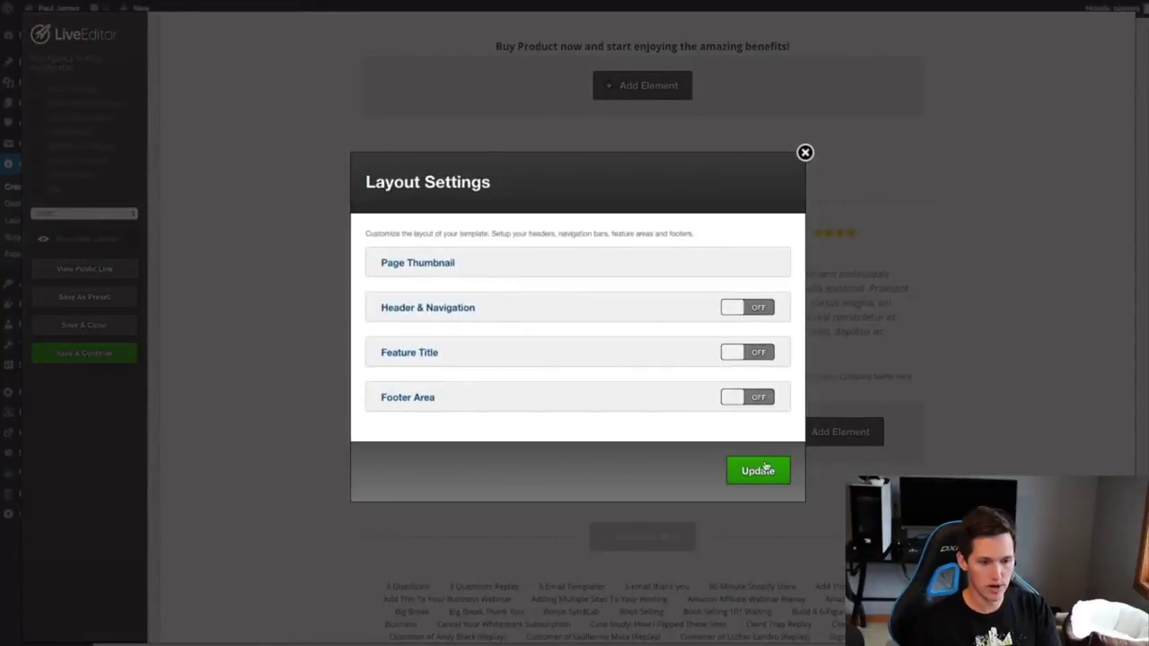
pyautogui.click(757, 470)
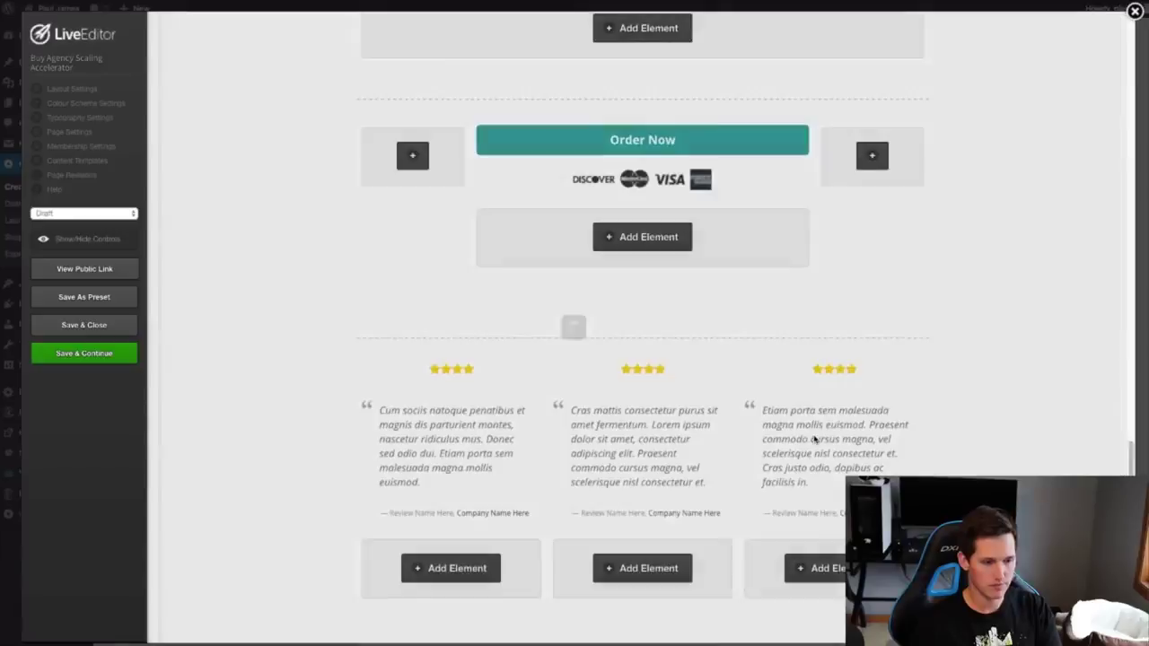
pyautogui.scroll(20, 815, 440)
pyautogui.click(133, 357)
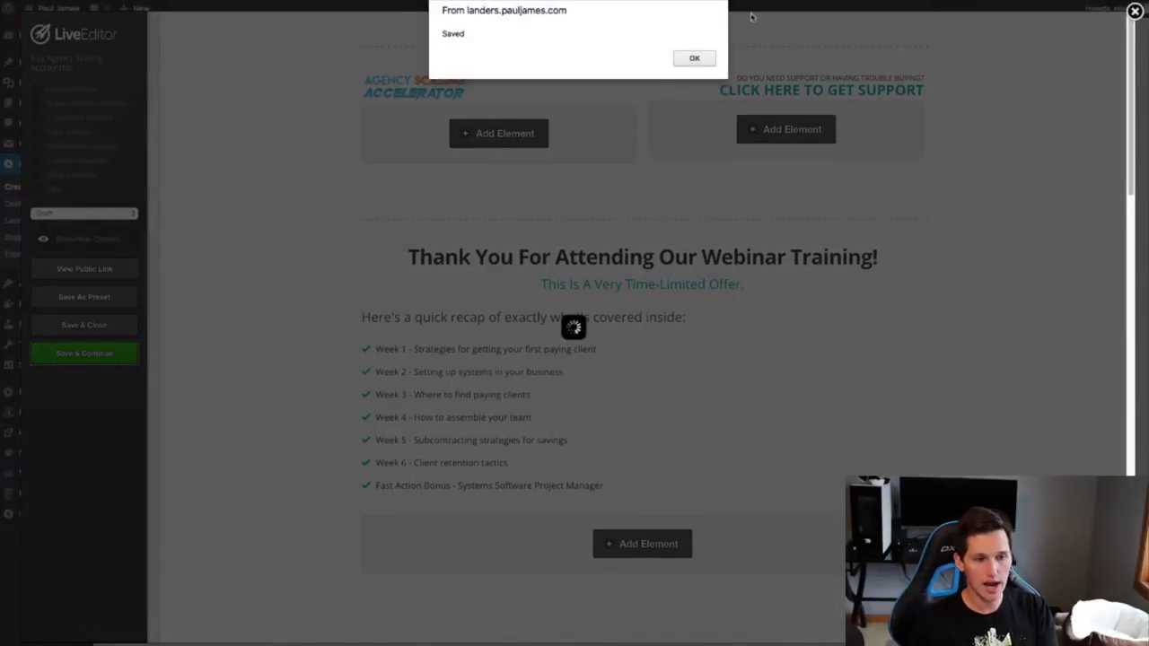
pyautogui.click(693, 54)
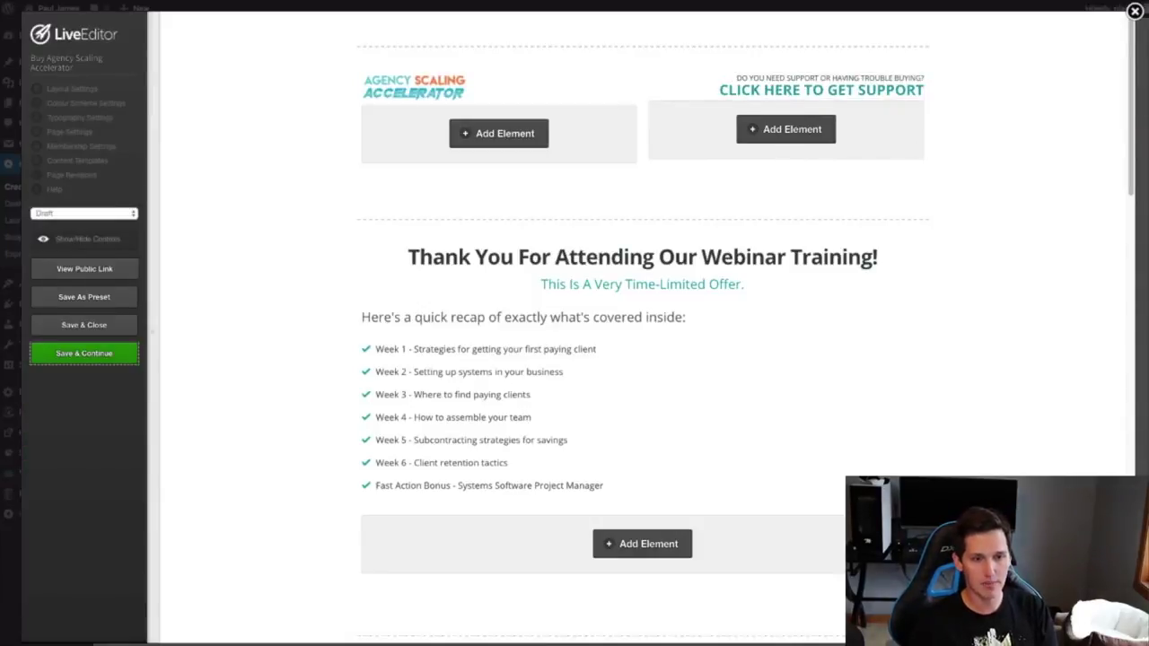
# Copy the product's order button code from Zaxaa, insert it inside center tags as a Custom HTML / Shortcode element below the bullet list, and save.
pyautogui.hotkey('ctrl', 'Tab')
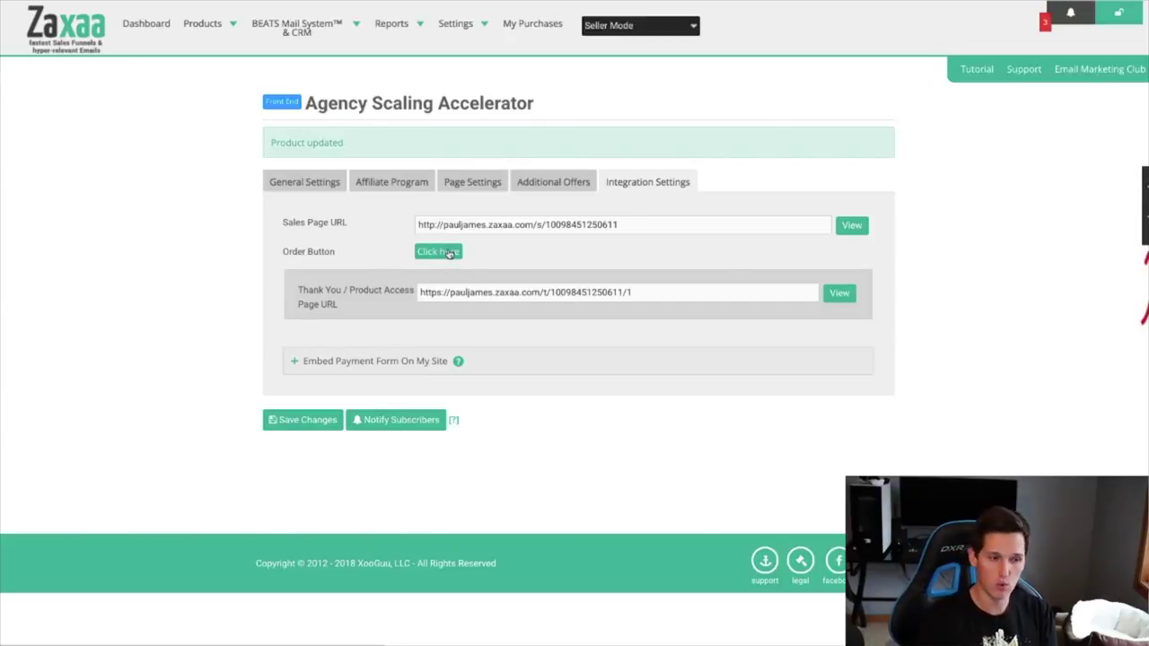
pyautogui.click(439, 254)
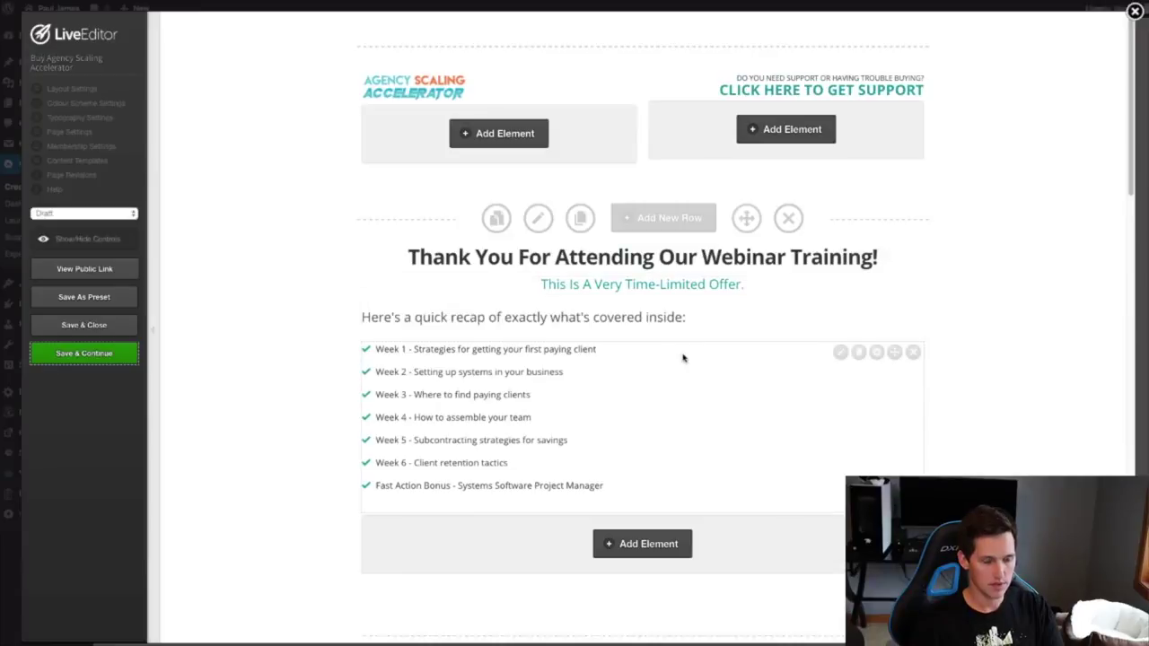
pyautogui.scroll(-2, 655, 495)
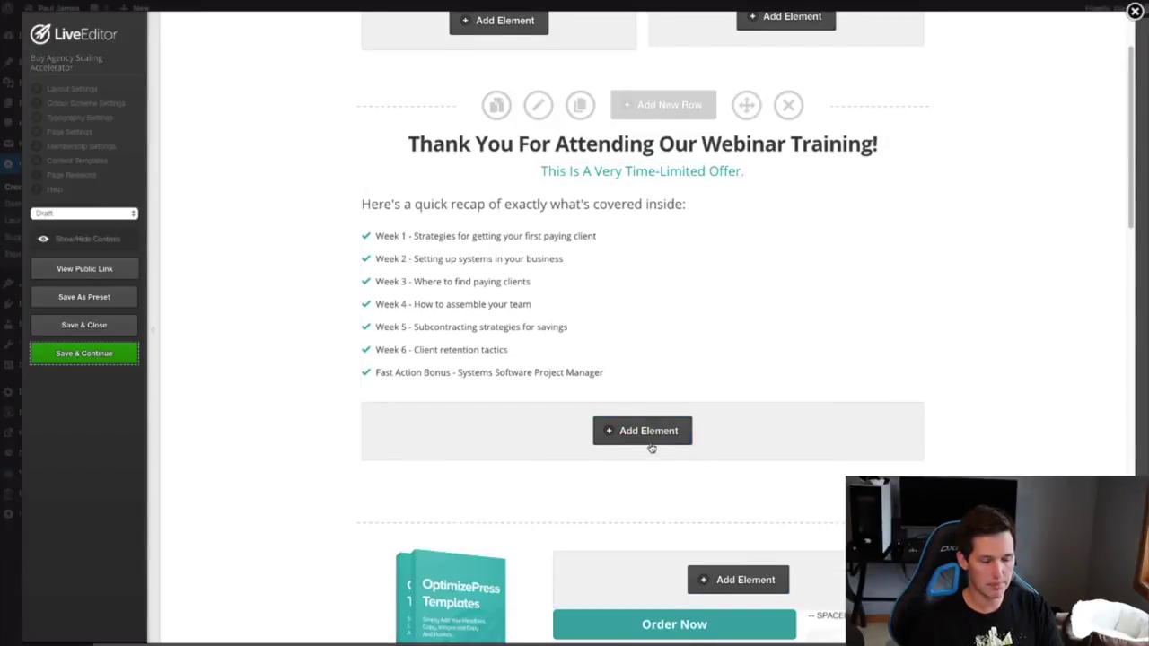
pyautogui.click(646, 430)
pyautogui.write('ht')
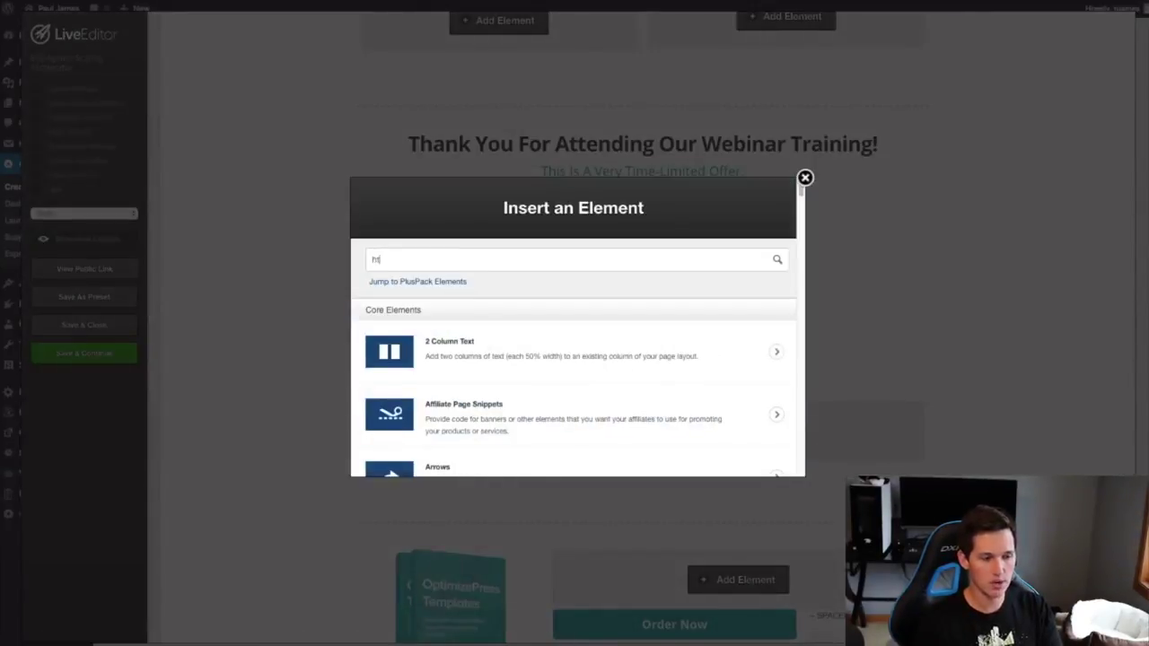
pyautogui.write('ml')
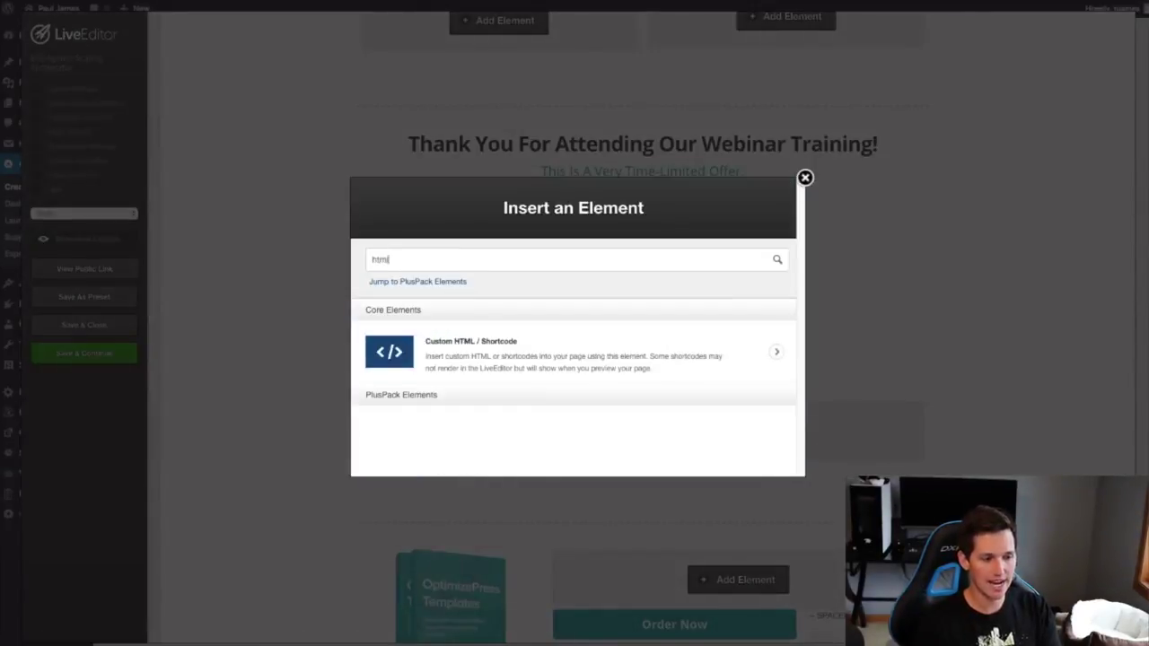
pyautogui.click(517, 359)
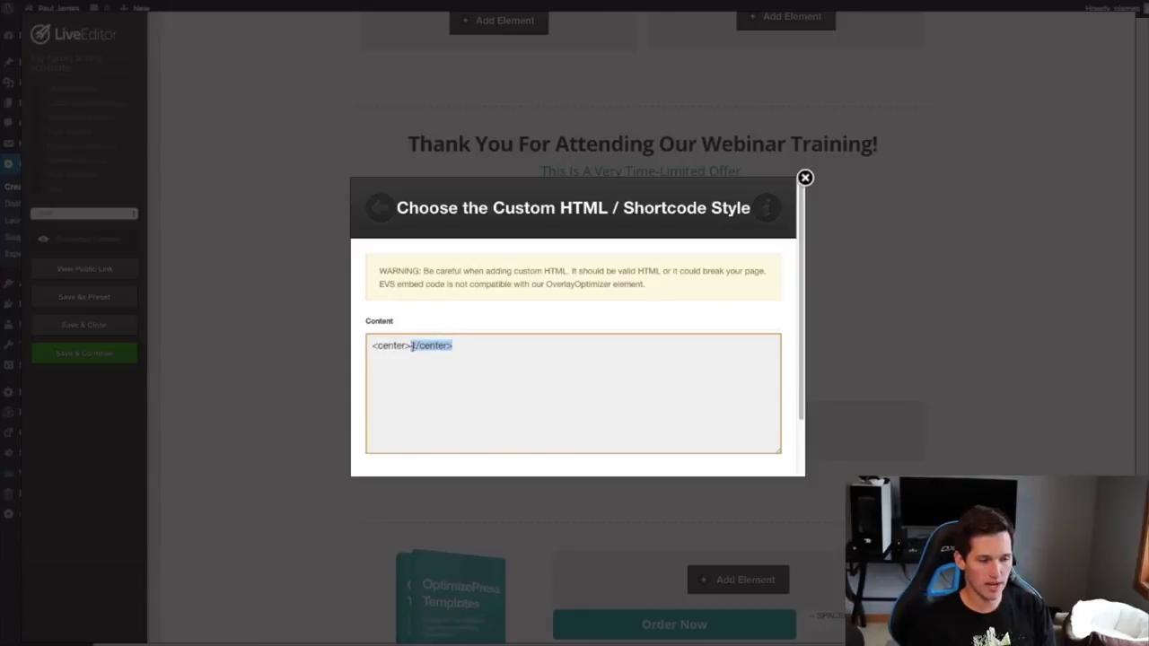
pyautogui.hotkey('ctrl', 'v')
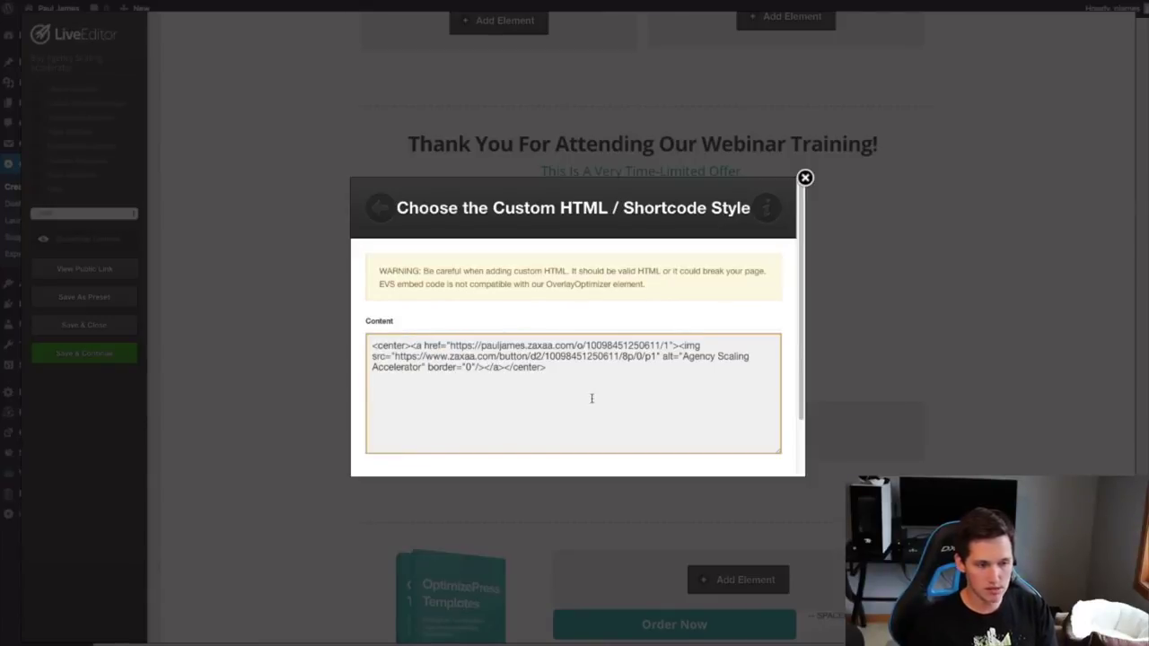
pyautogui.scroll(-2, 752, 446)
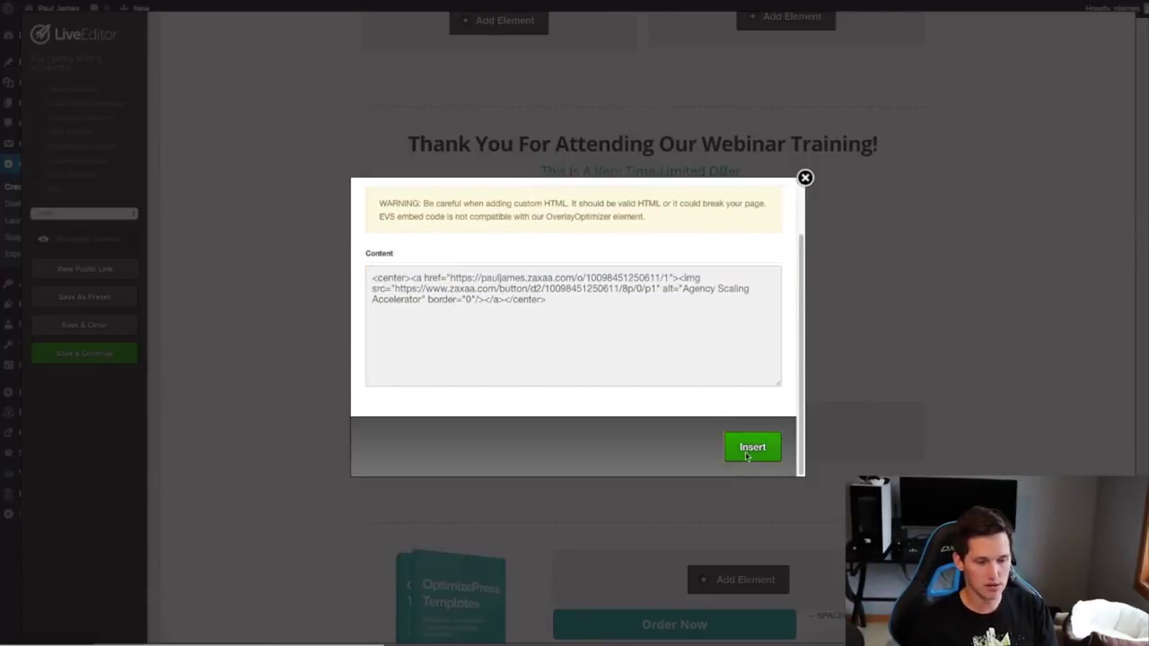
pyautogui.click(746, 446)
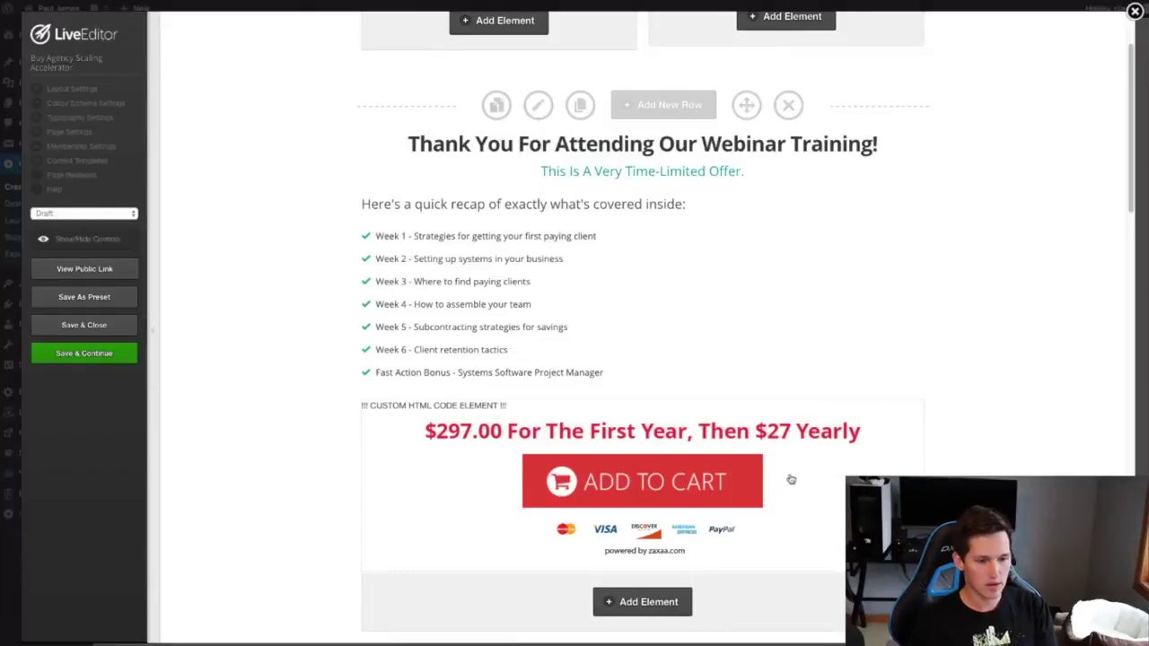
pyautogui.click(84, 352)
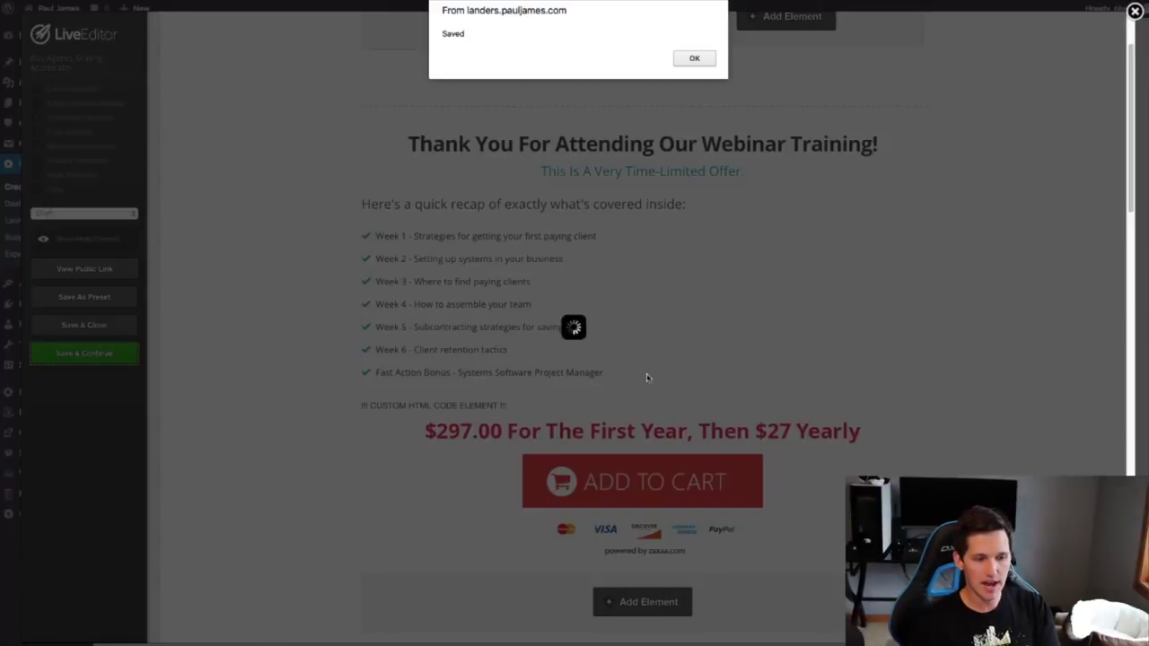
pyautogui.click(693, 59)
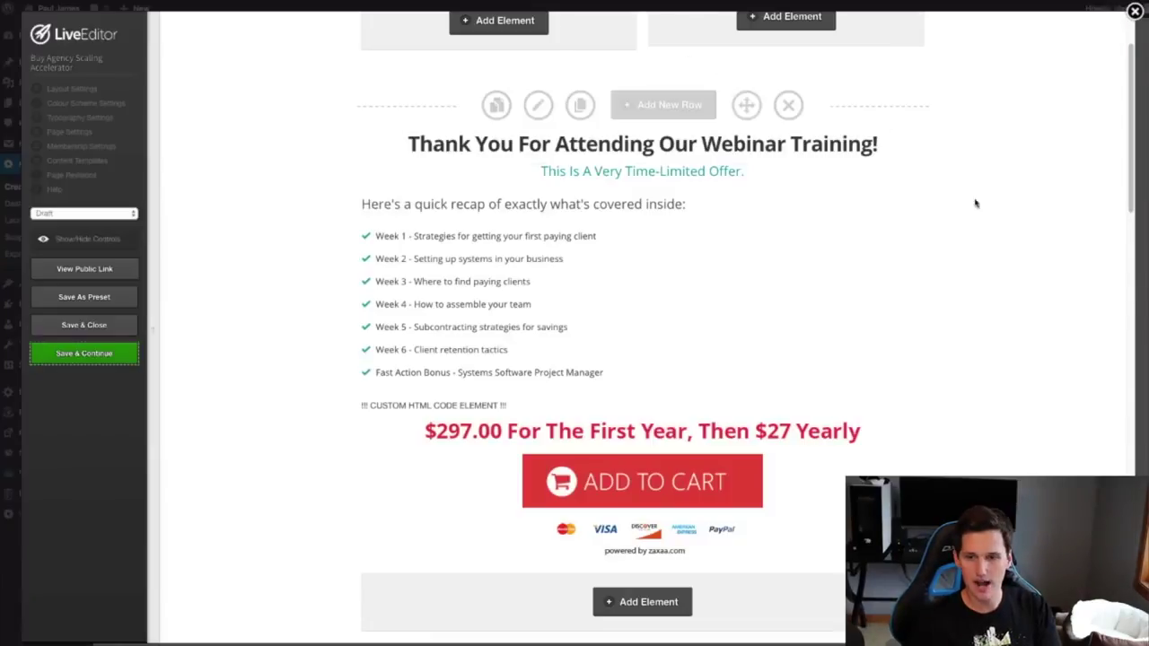
pyautogui.scroll(-2, 646, 402)
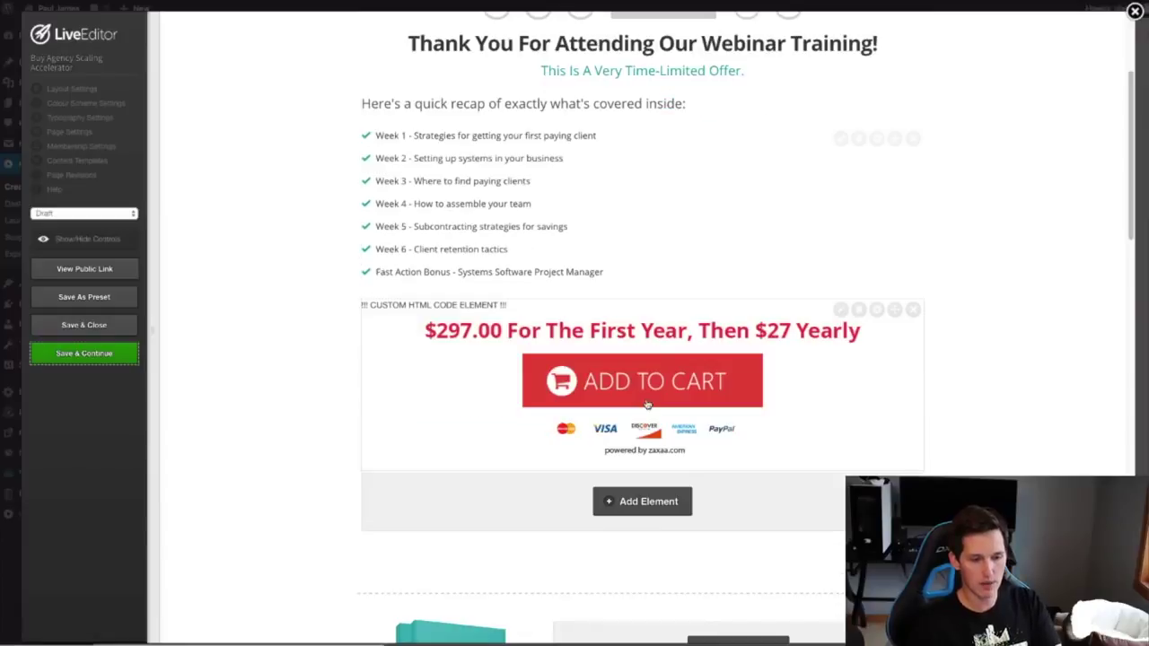
pyautogui.click(654, 500)
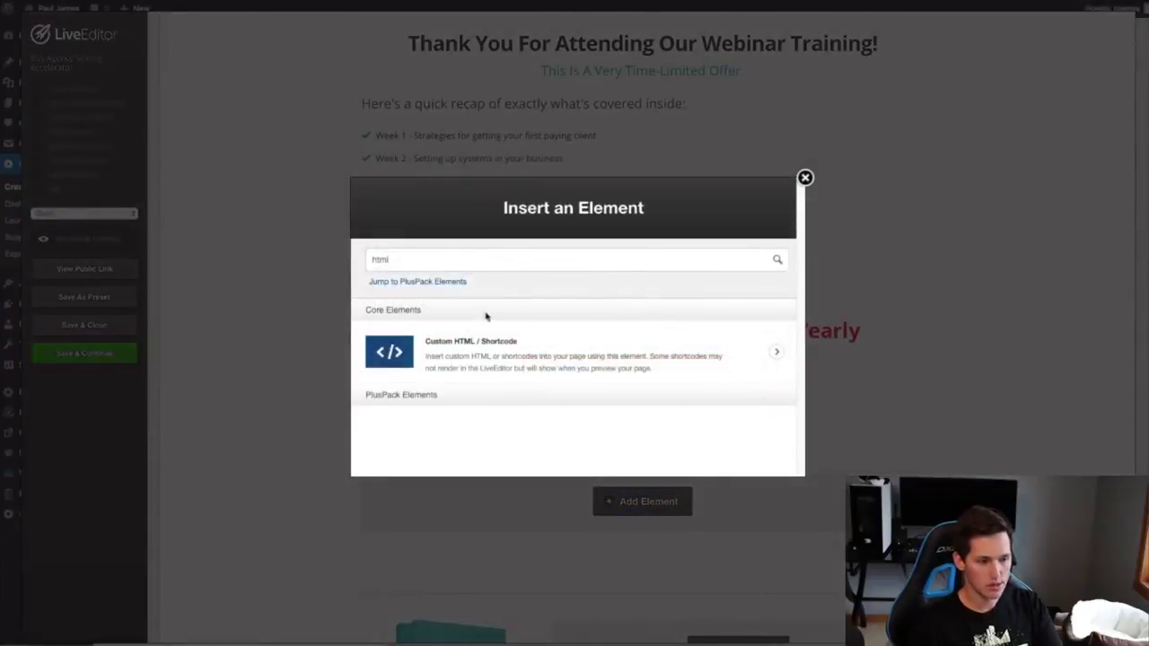
pyautogui.click(804, 178)
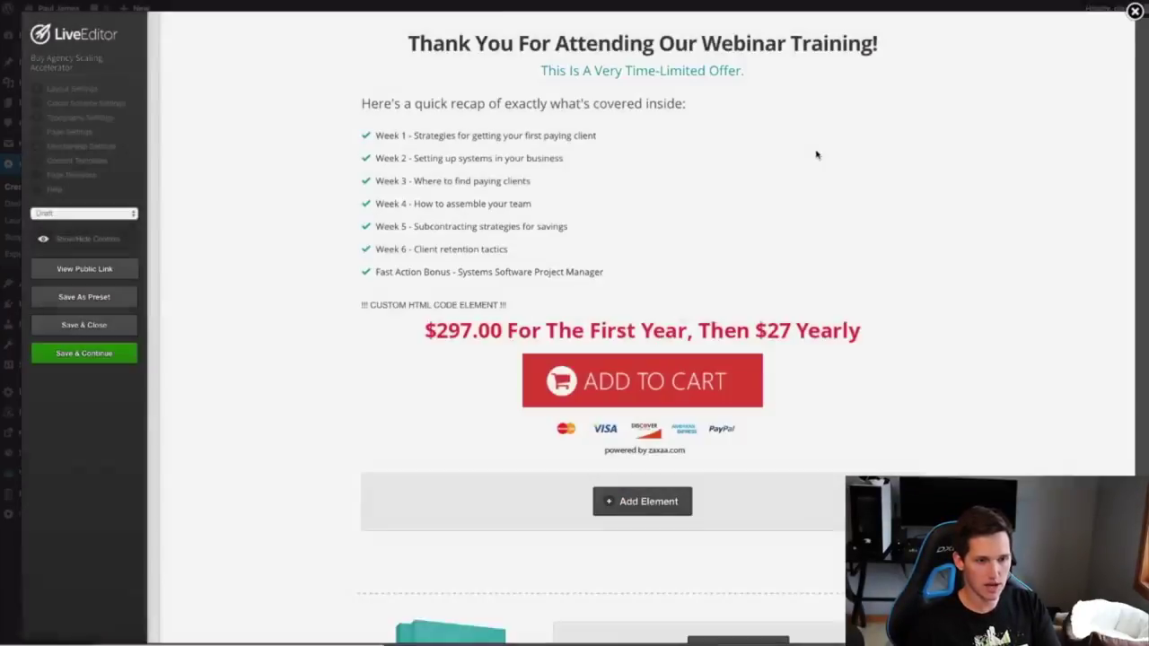
# Duplicate the "Thank You For Attending Our Webinar Training!" headline and move the copy between the bullet list and the custom HTML order button.
pyautogui.scroll(2, 846, 45)
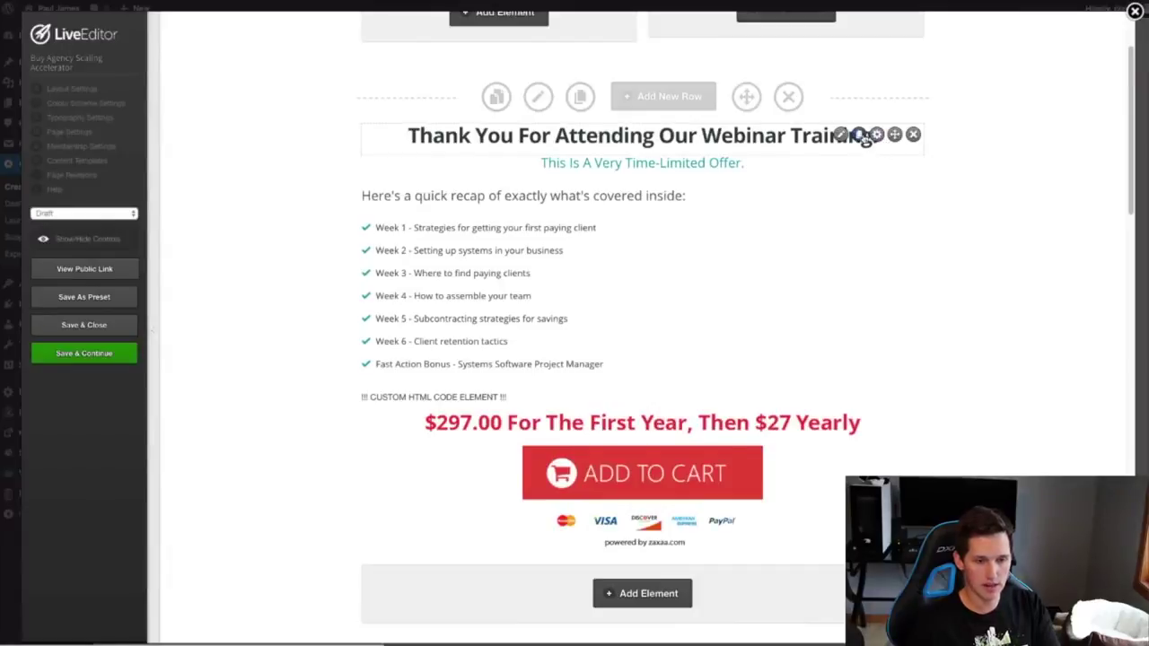
pyautogui.click(864, 139)
pyautogui.moveTo(907, 167); pyautogui.dragTo(865, 399)
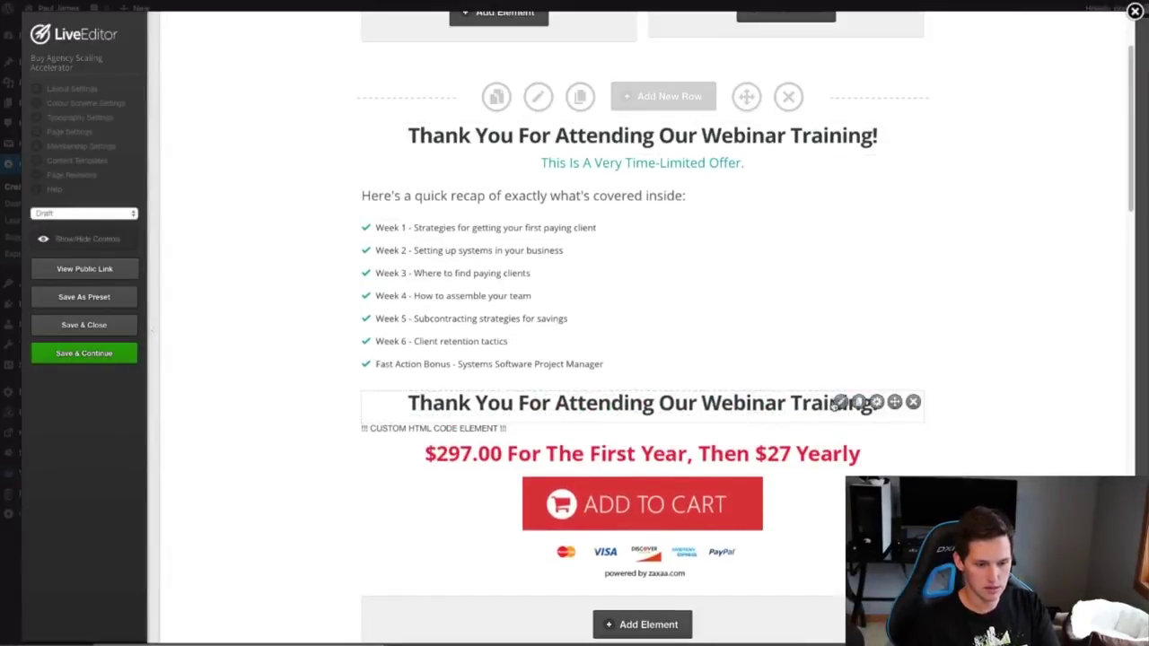
# Change the duplicated headline's text to "Lock In Your Discounted Webinar Price Below:".
pyautogui.click(857, 402)
pyautogui.moveTo(595, 357); pyautogui.dragTo(292, 326)
pyautogui.write('Lock')
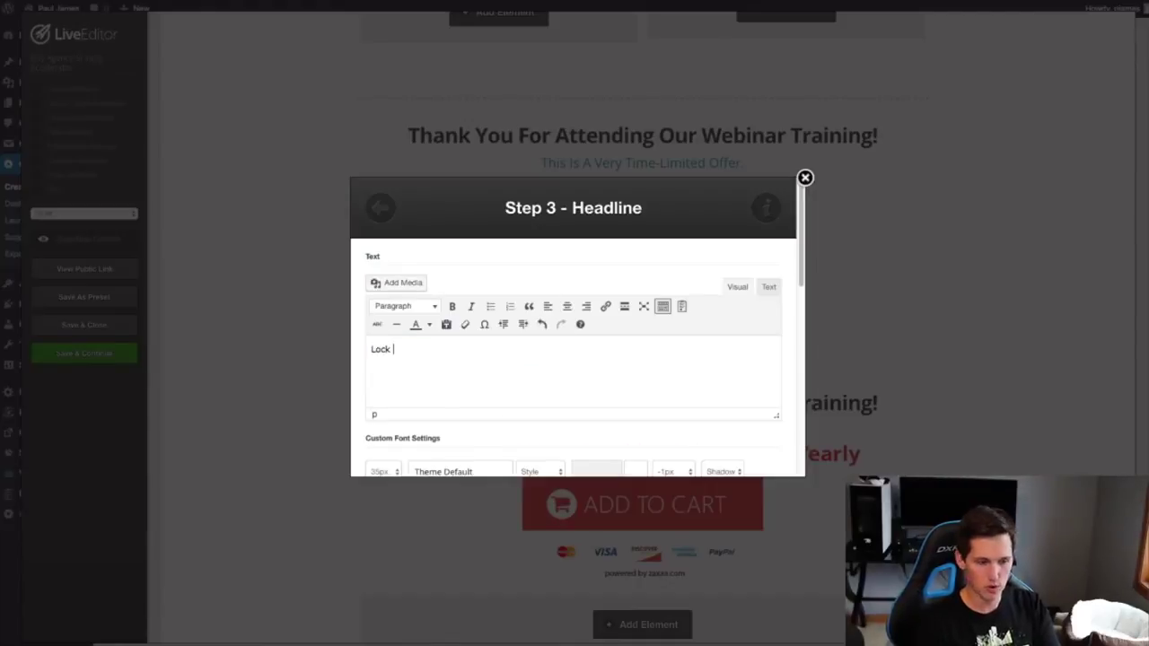
pyautogui.write('In')
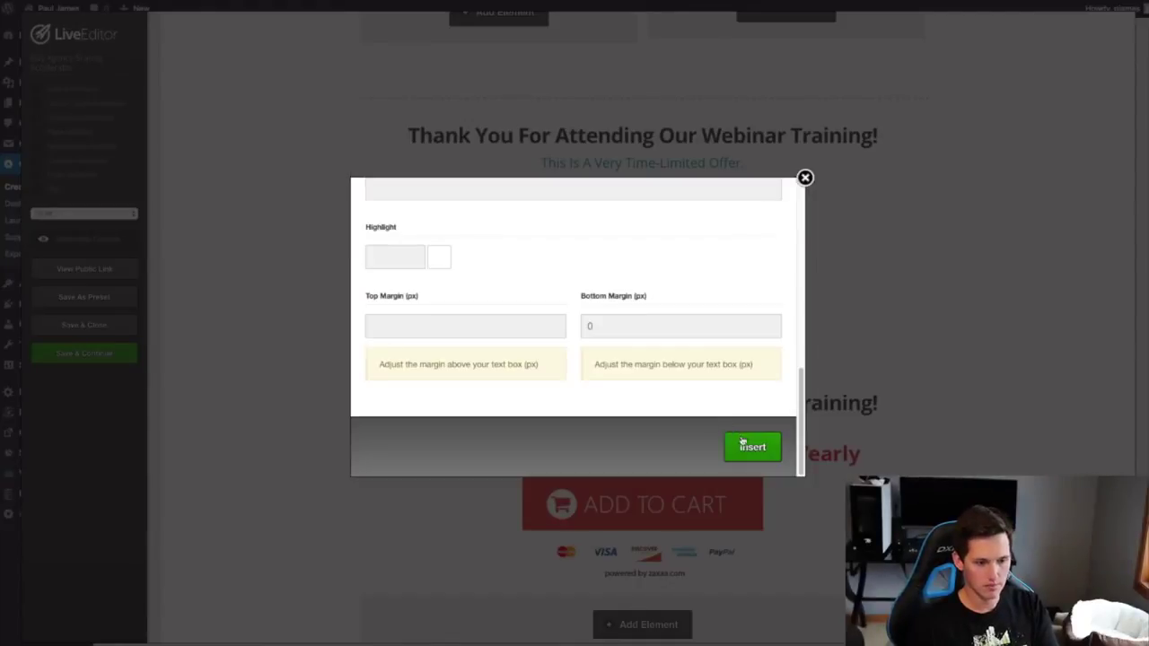
pyautogui.click(748, 444)
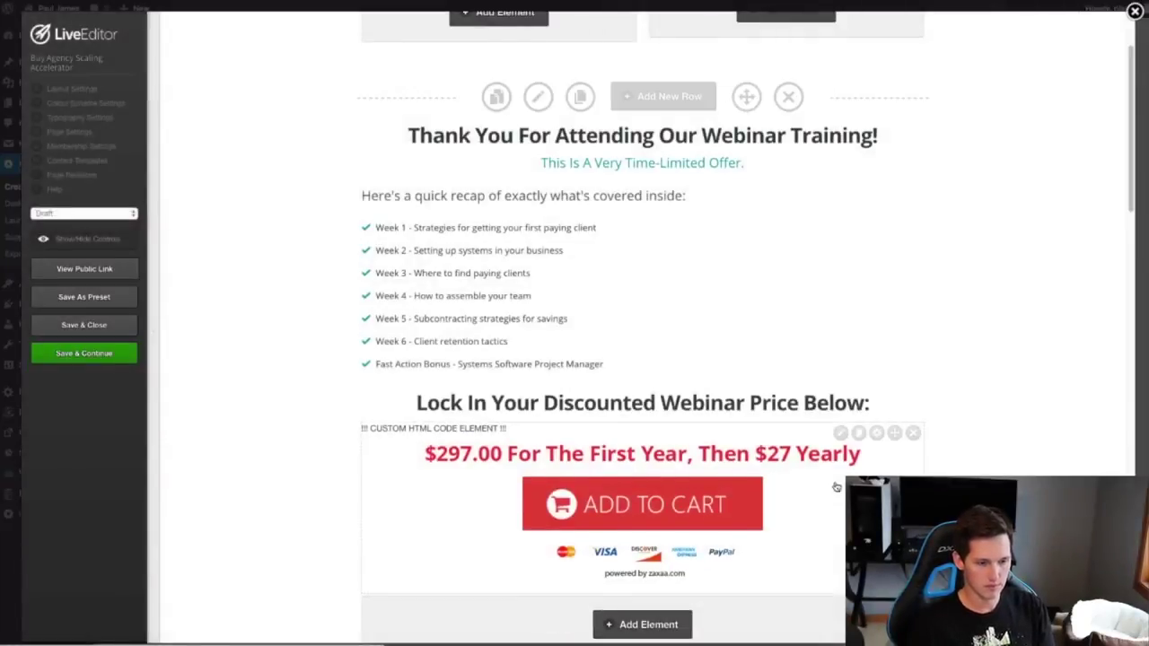
# Capitalize the word DISCOUNTED in the headline above the order button and give that headline a slightly smaller font size.
pyautogui.click(853, 403)
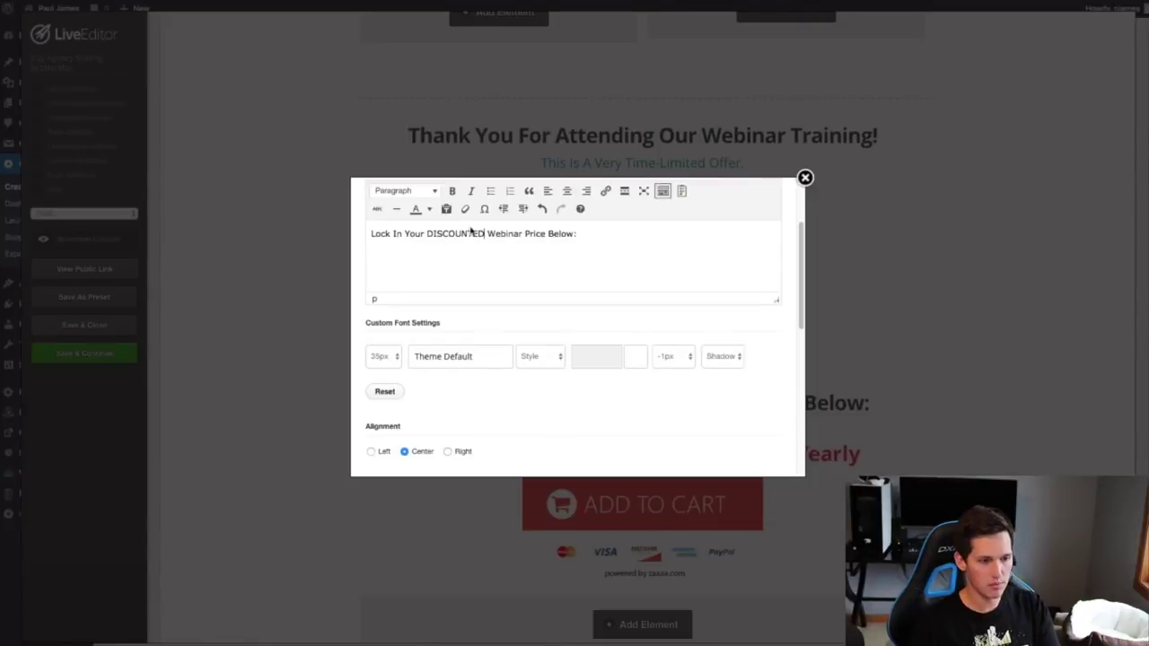
pyautogui.scroll(-1, 461, 297)
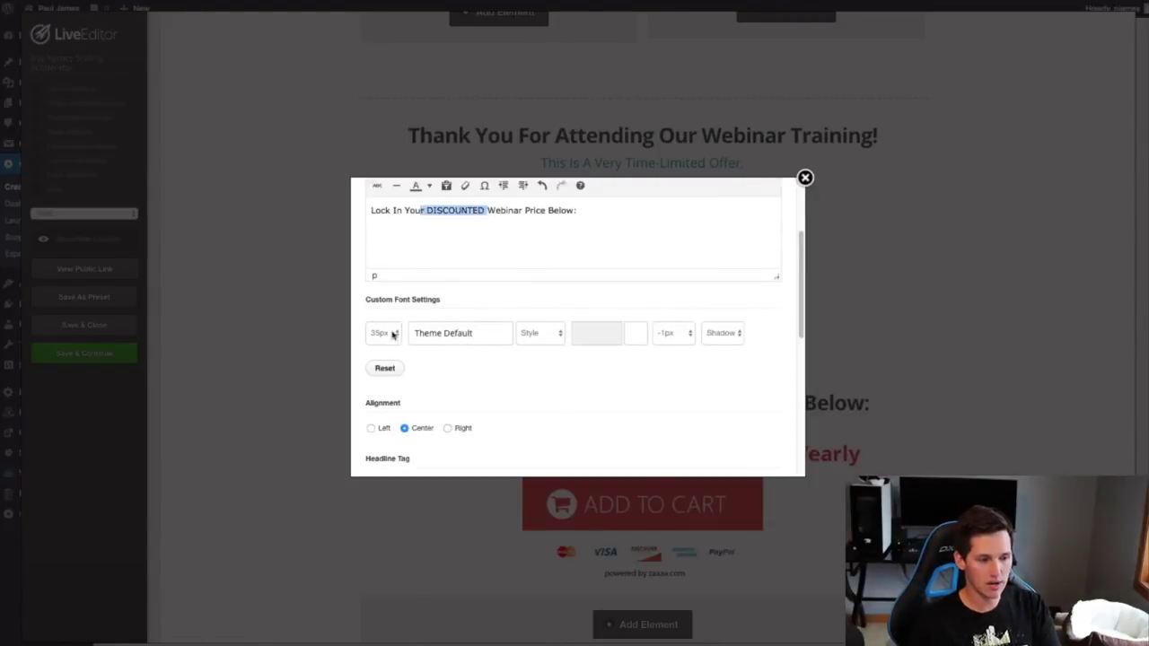
pyautogui.click(392, 333)
pyautogui.click(528, 334)
pyautogui.scroll(-5, 575, 359)
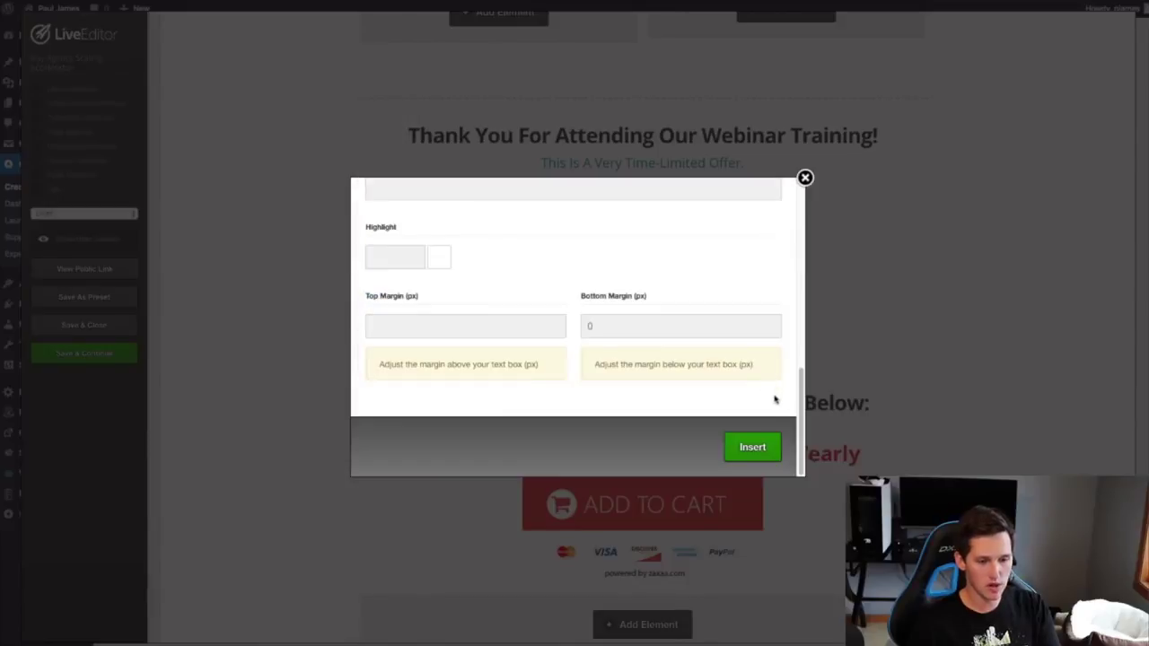
pyautogui.click(751, 444)
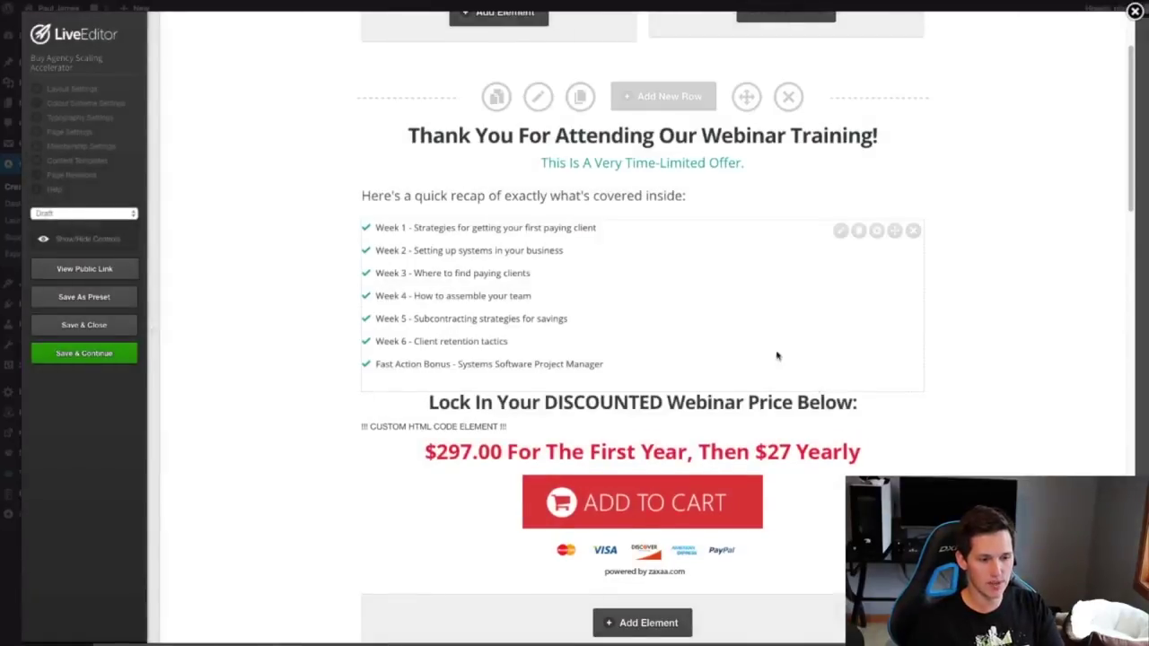
# Save the page and open its public version to review the Week 1 to Fast Action Bonus bullet list.
pyautogui.scroll(-3, 952, 434)
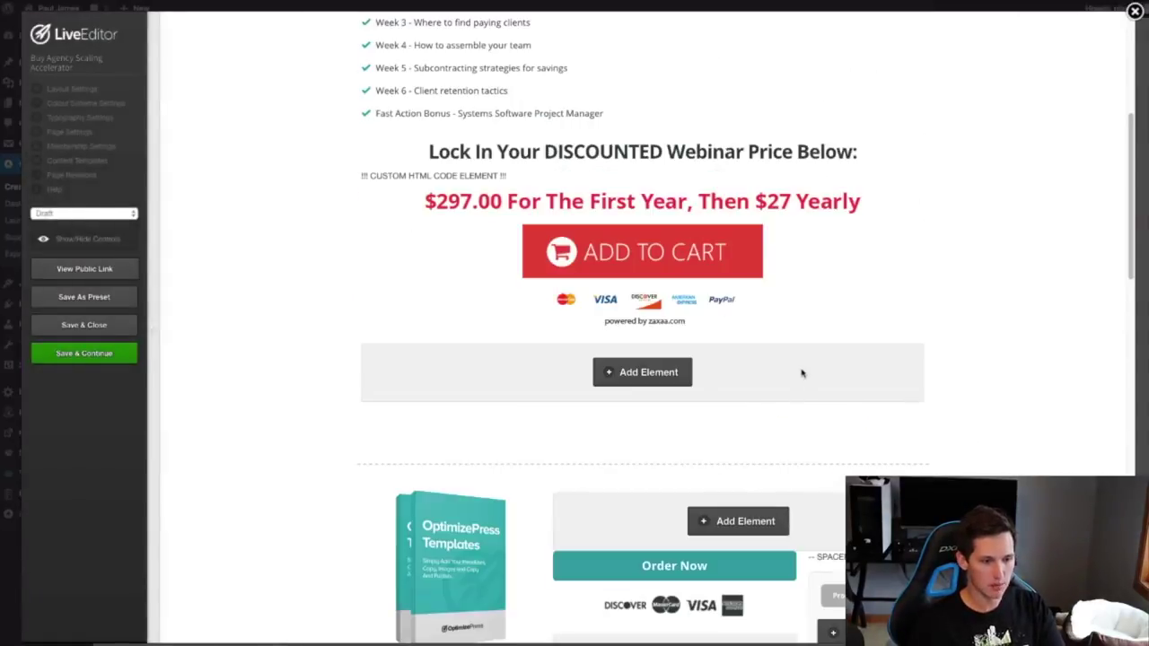
pyautogui.click(112, 352)
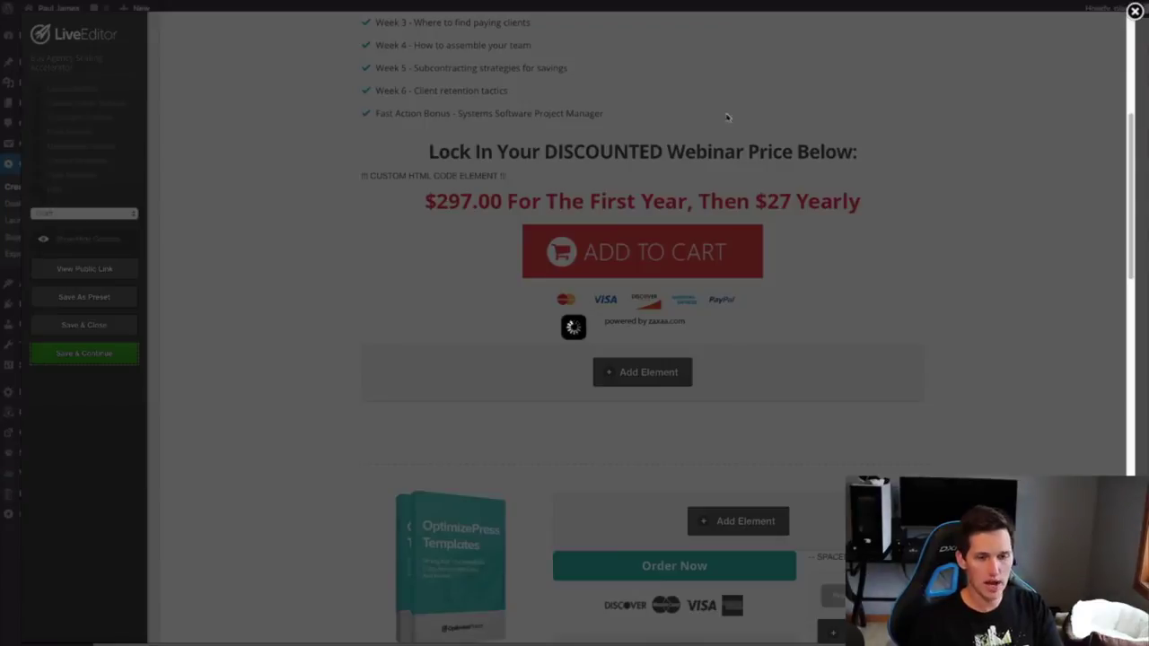
pyautogui.click(708, 60)
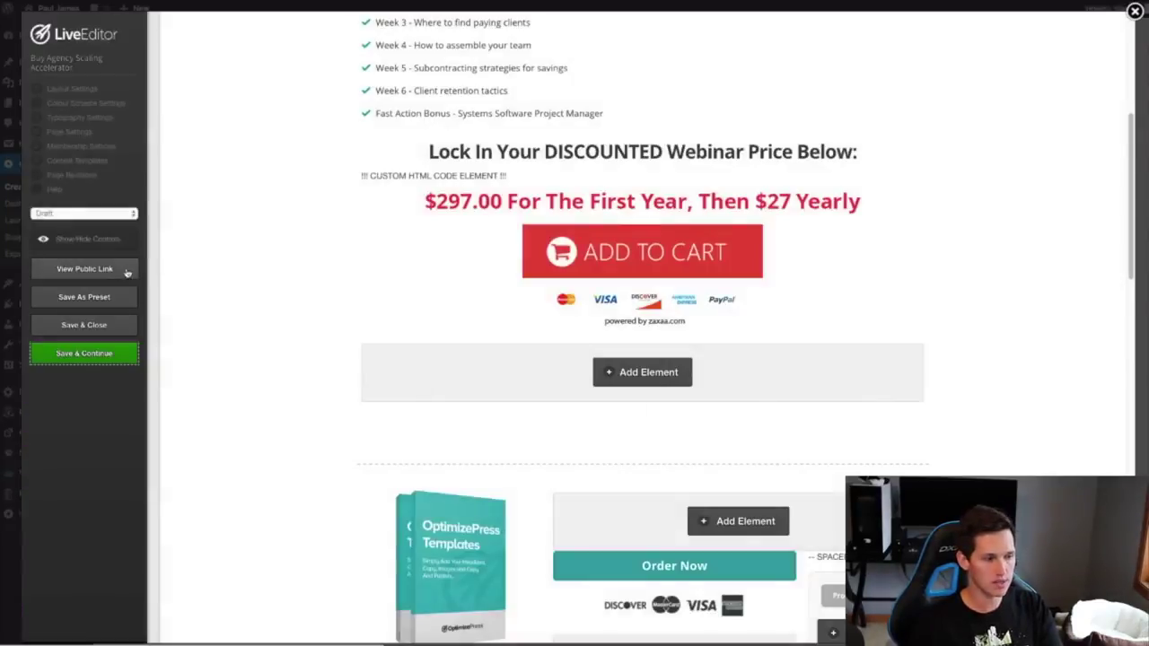
pyautogui.click(85, 269)
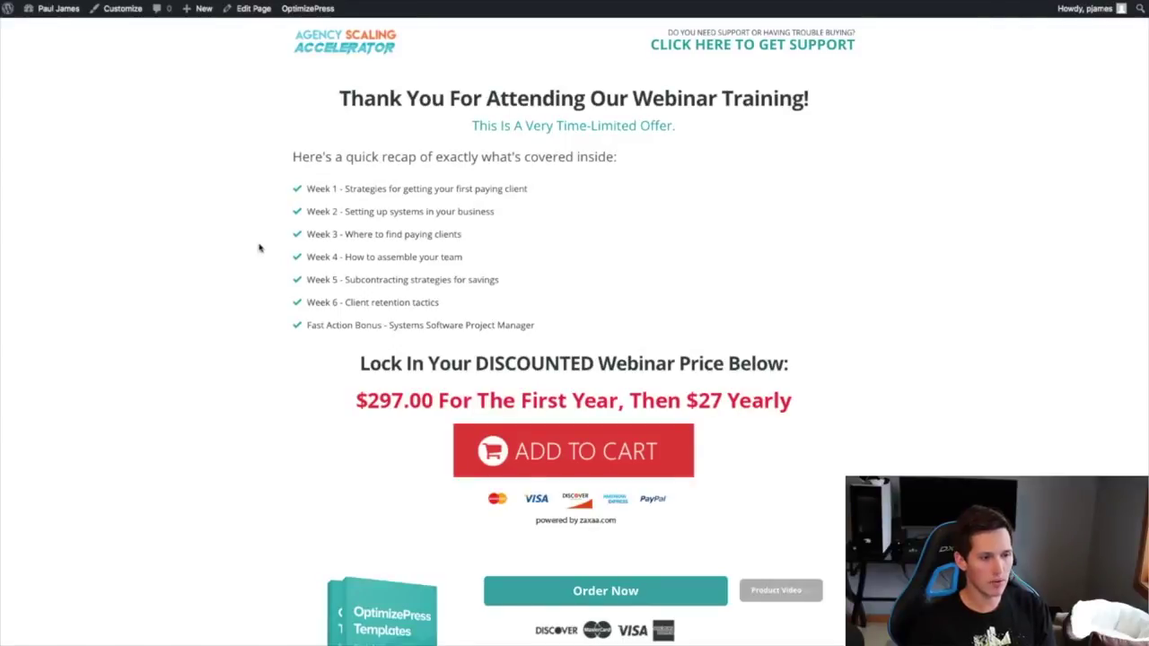
pyautogui.moveTo(282, 188); pyautogui.dragTo(527, 188)
pyautogui.moveTo(382, 281); pyautogui.dragTo(295, 193)
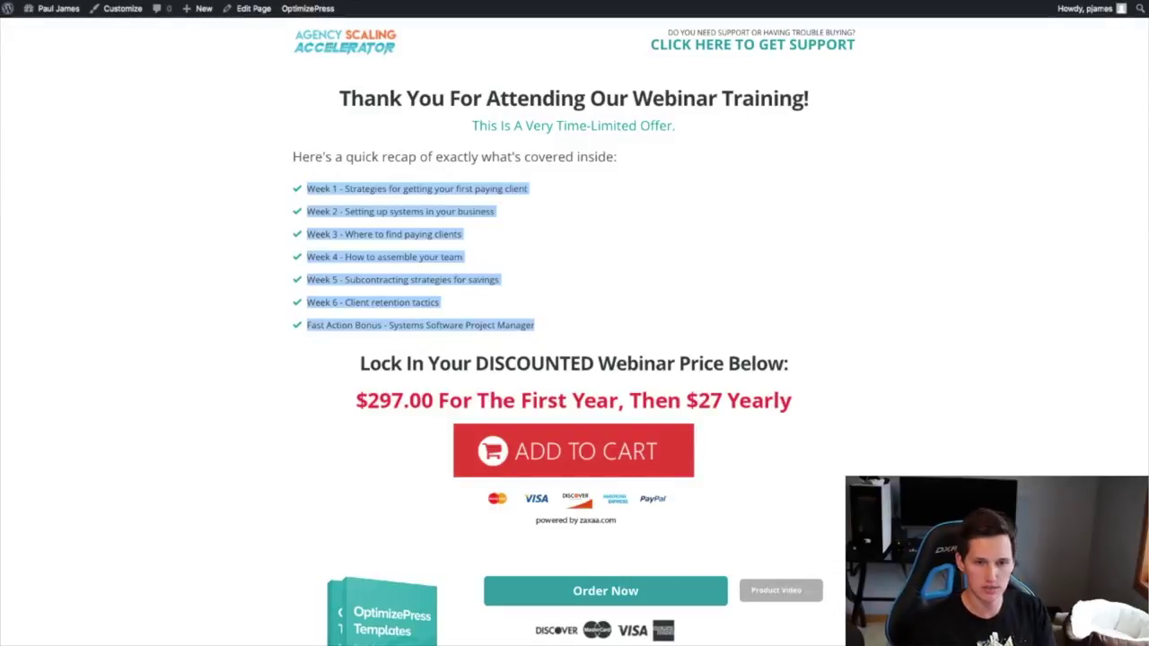
# Switch to Iconfinder, search for "scaling" icons and look through the results.
pyautogui.hotkey('ctrl', 'Tab')
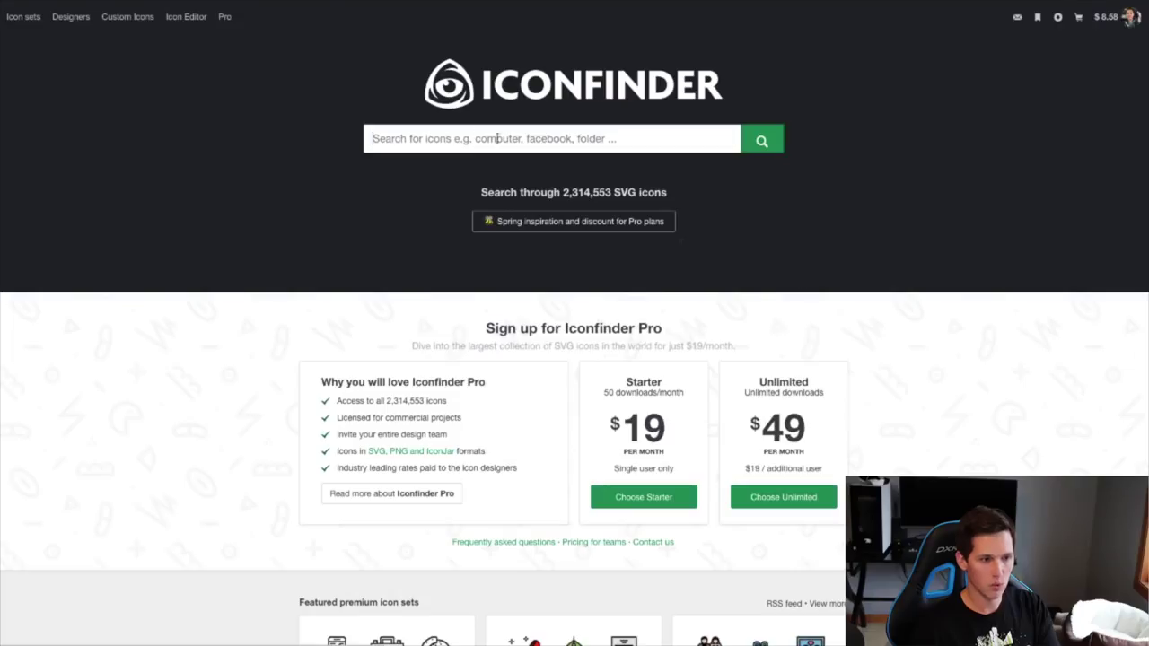
pyautogui.click(450, 140)
pyautogui.write('scaling')
pyautogui.press('Return')
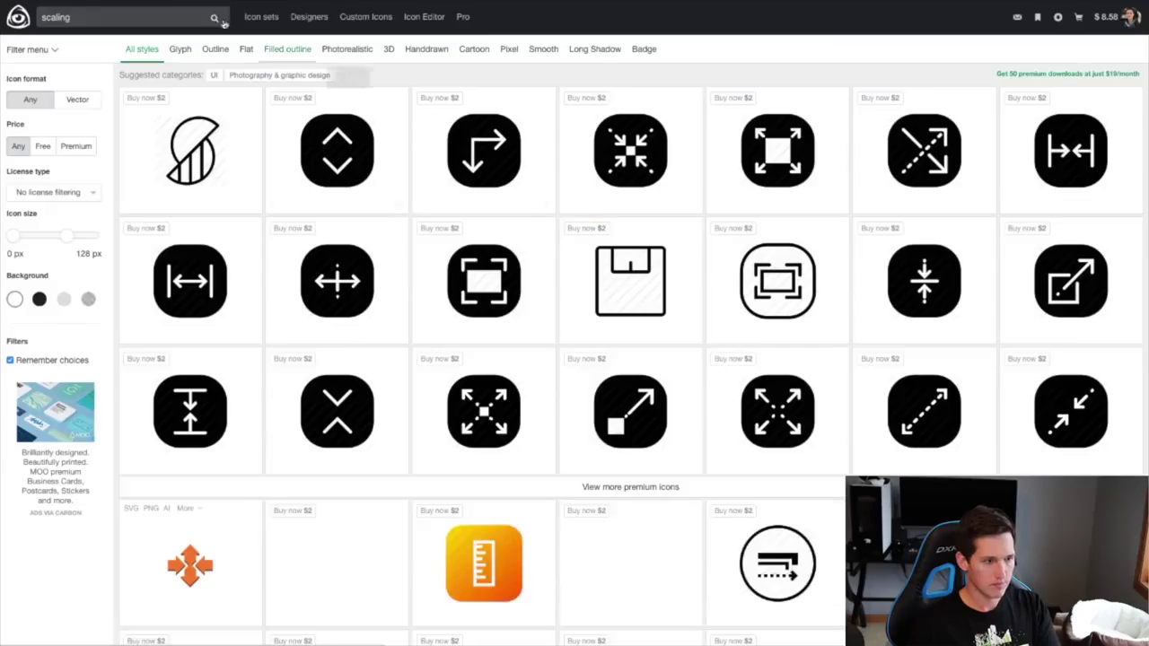
pyautogui.scroll(-3, 652, 366)
pyautogui.scroll(-10, 653, 366)
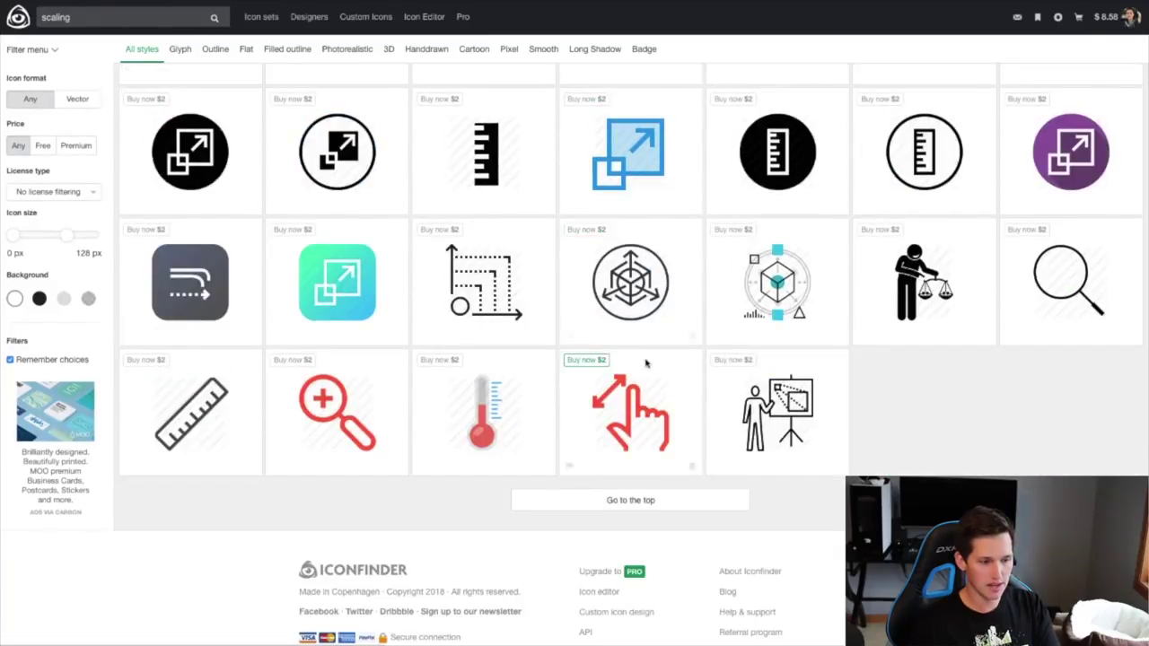
pyautogui.scroll(13, 645, 362)
# Search Iconfinder for "fast" icons and look through the results.
pyautogui.tripleClick(56, 17)
pyautogui.write('fast')
pyautogui.press('Return')
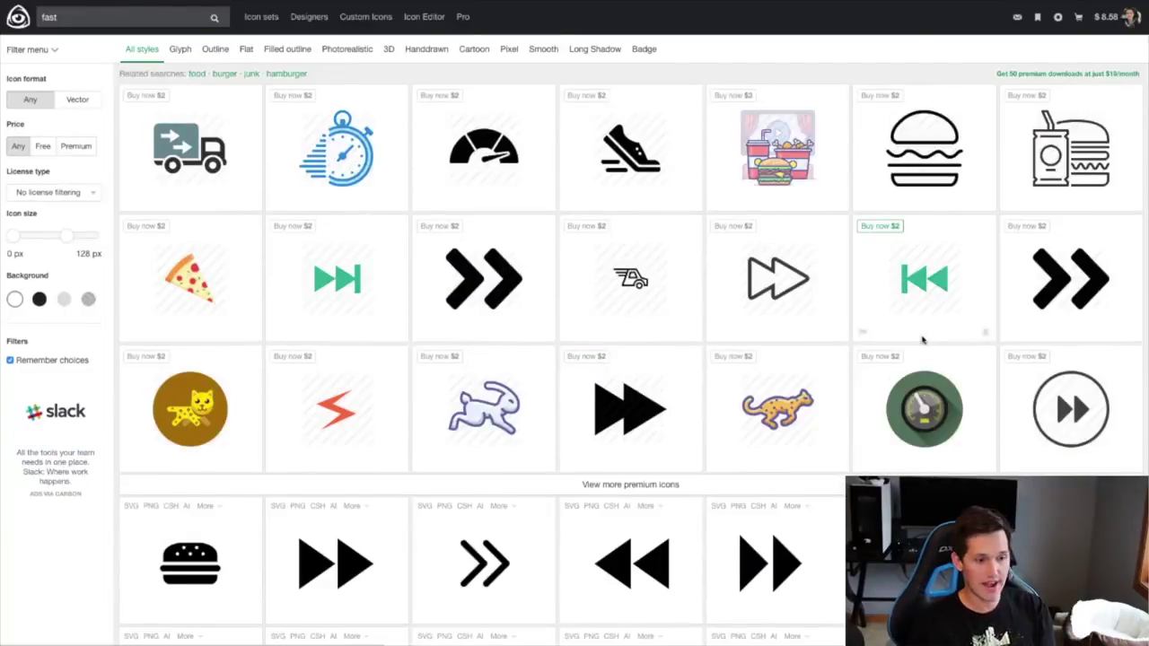
pyautogui.scroll(-4, 924, 333)
pyautogui.scroll(-5, 918, 341)
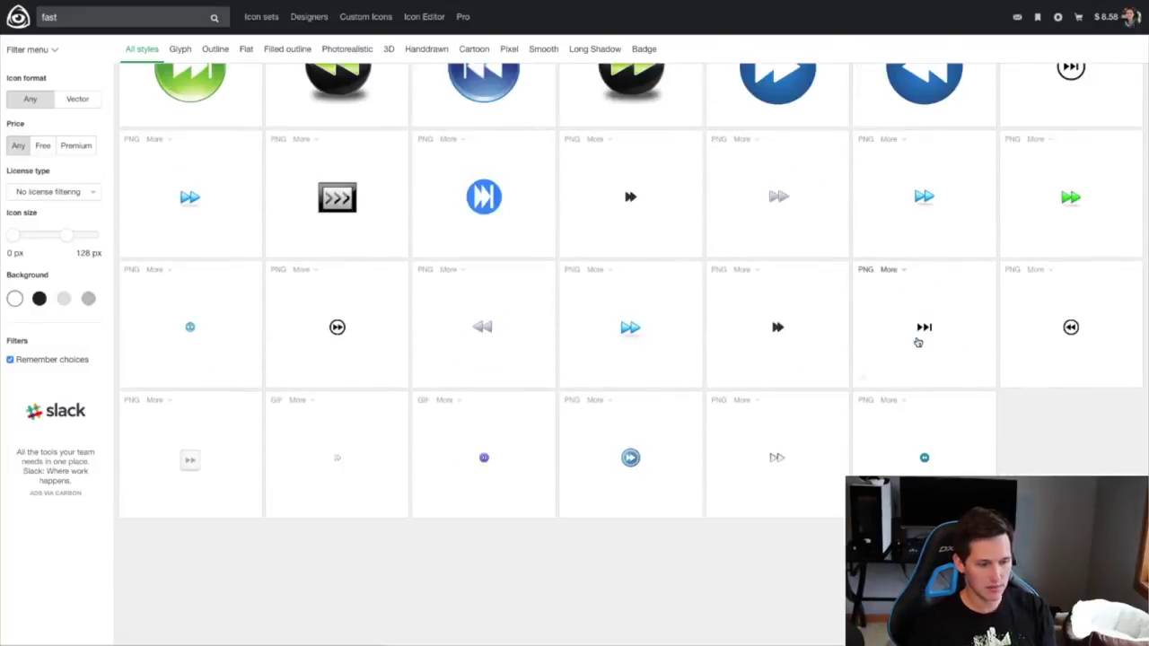
pyautogui.scroll(9, 402, 282)
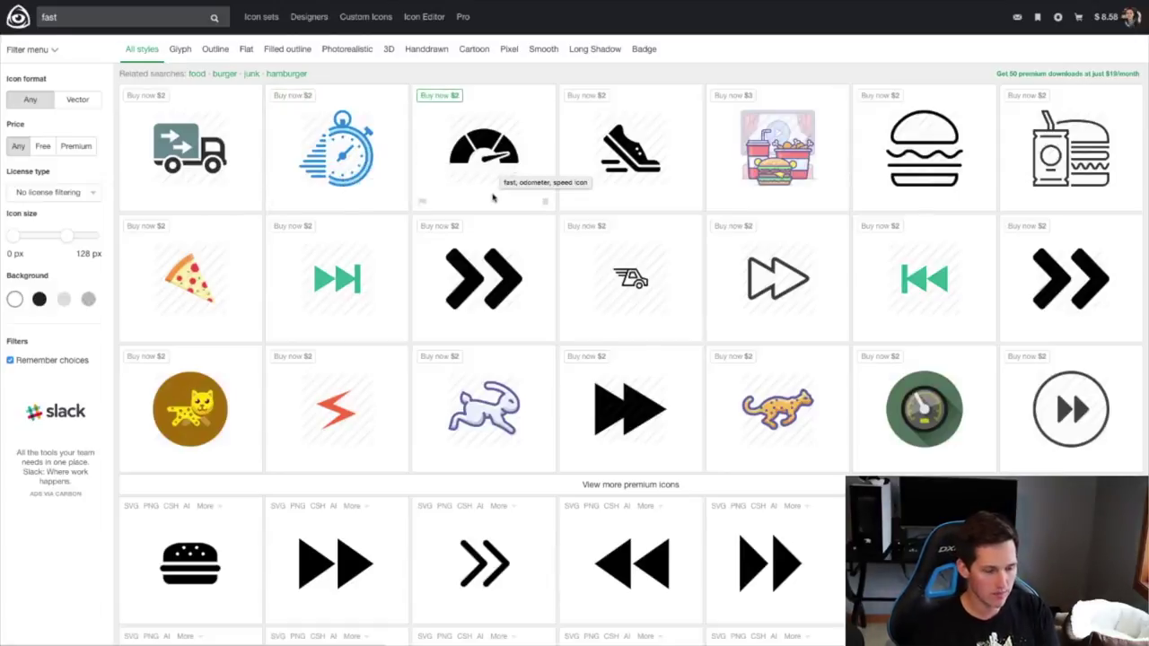
# Search Iconfinder for "accelerate" icons and look through the gauge and rocket designs.
pyautogui.click(99, 17)
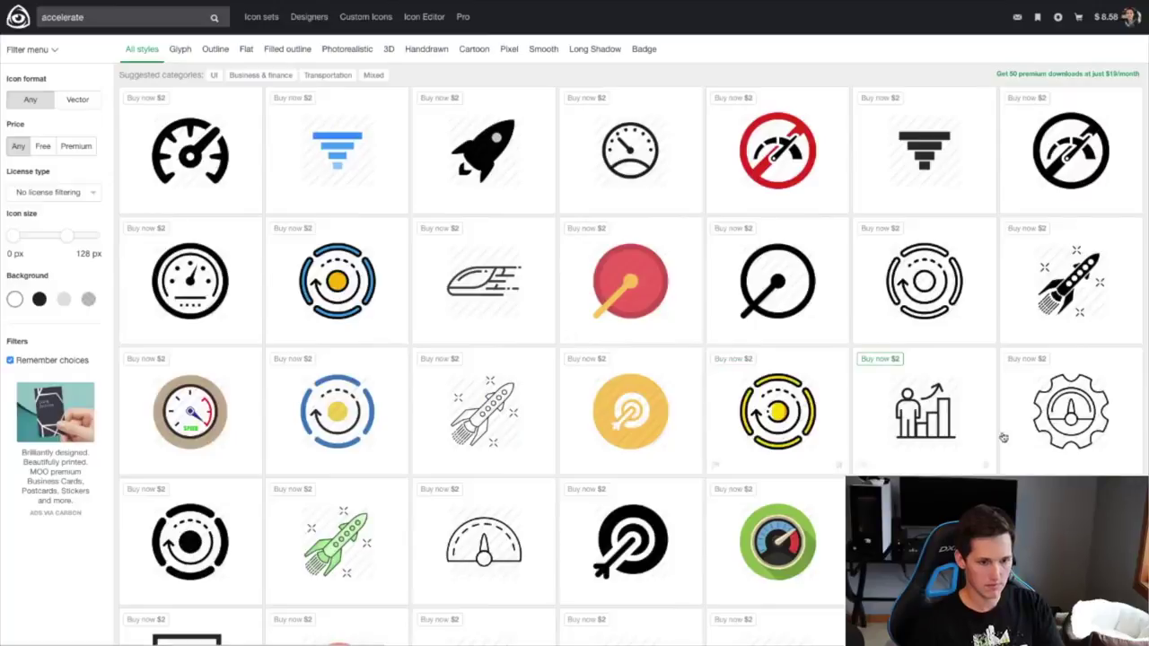
pyautogui.scroll(-1, 1023, 438)
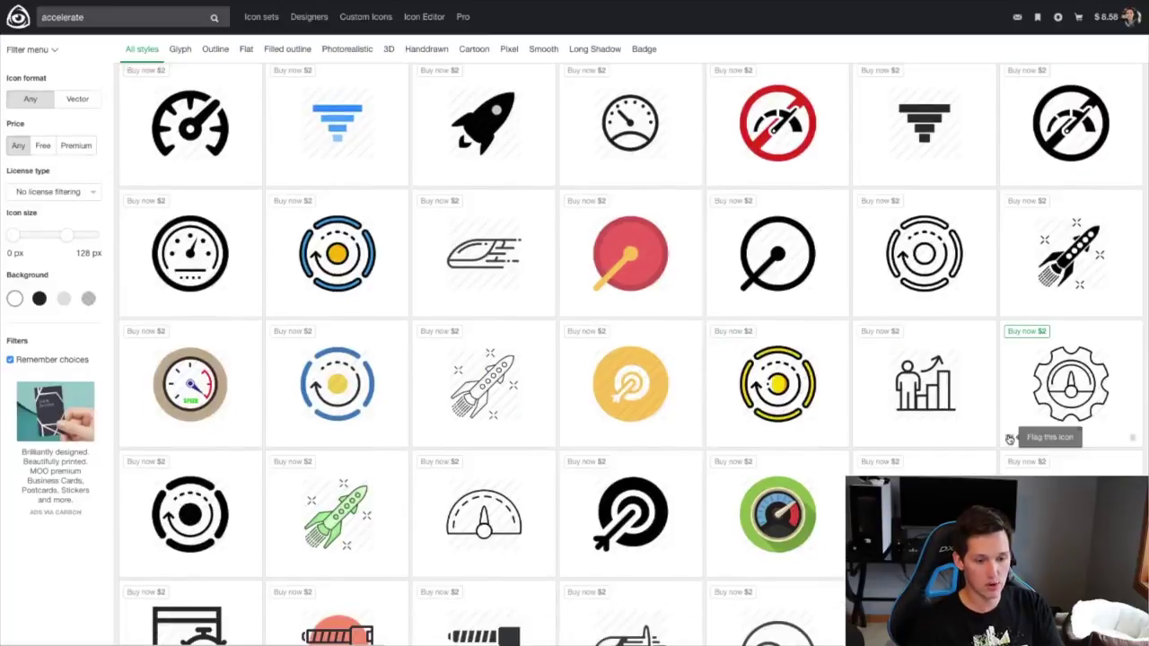
pyautogui.scroll(-5, 806, 441)
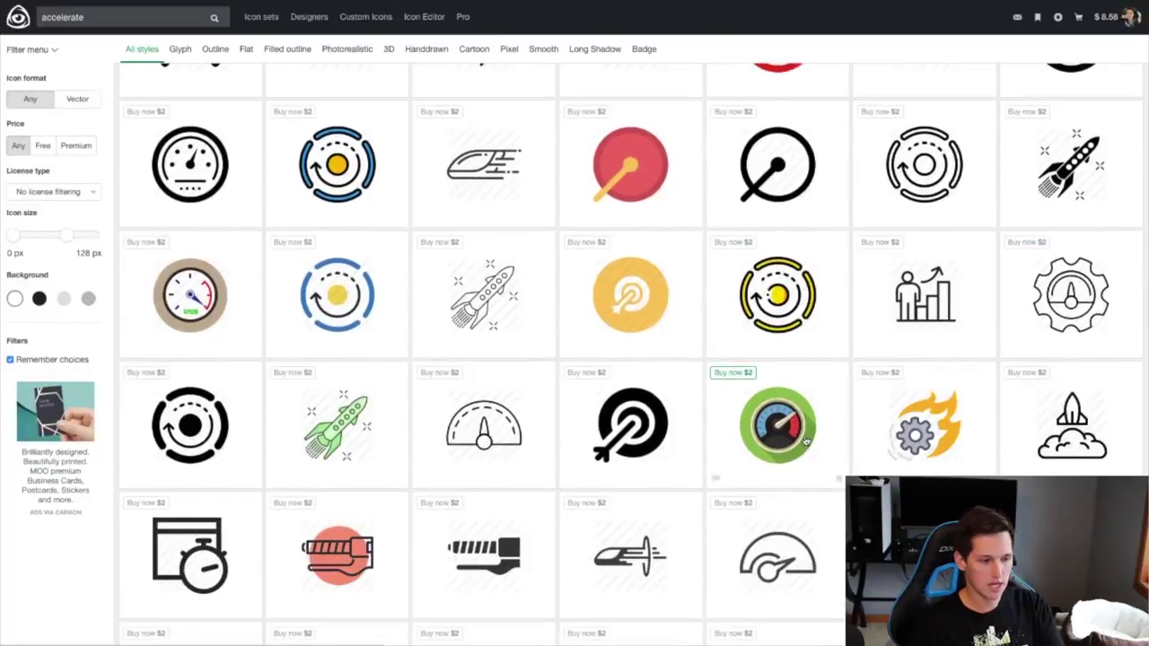
pyautogui.scroll(3, 805, 440)
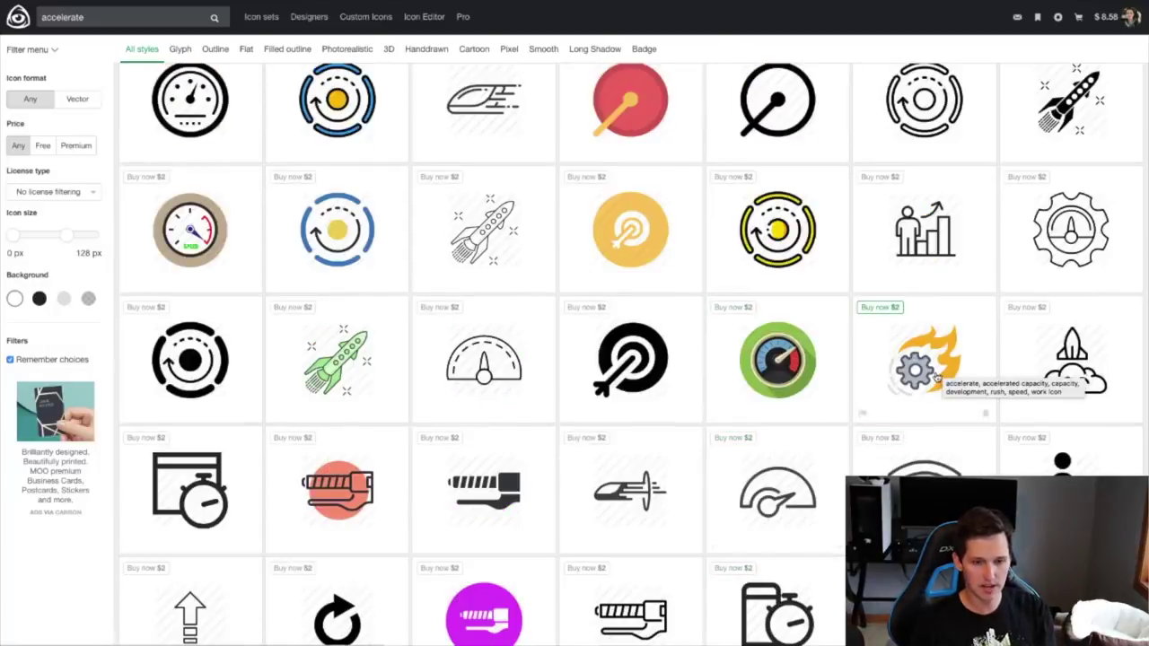
# Search Iconfinder for "rocket" icons and buy the green rocket on the dark starry circle.
pyautogui.scroll(3, 934, 378)
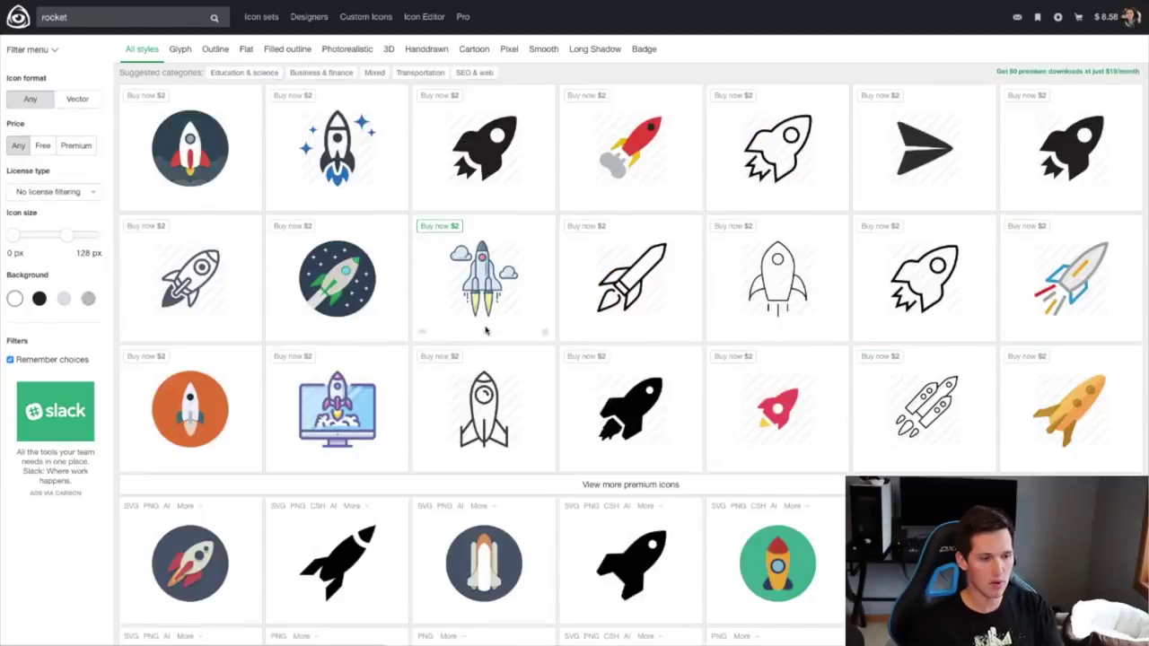
pyautogui.scroll(-1, 405, 267)
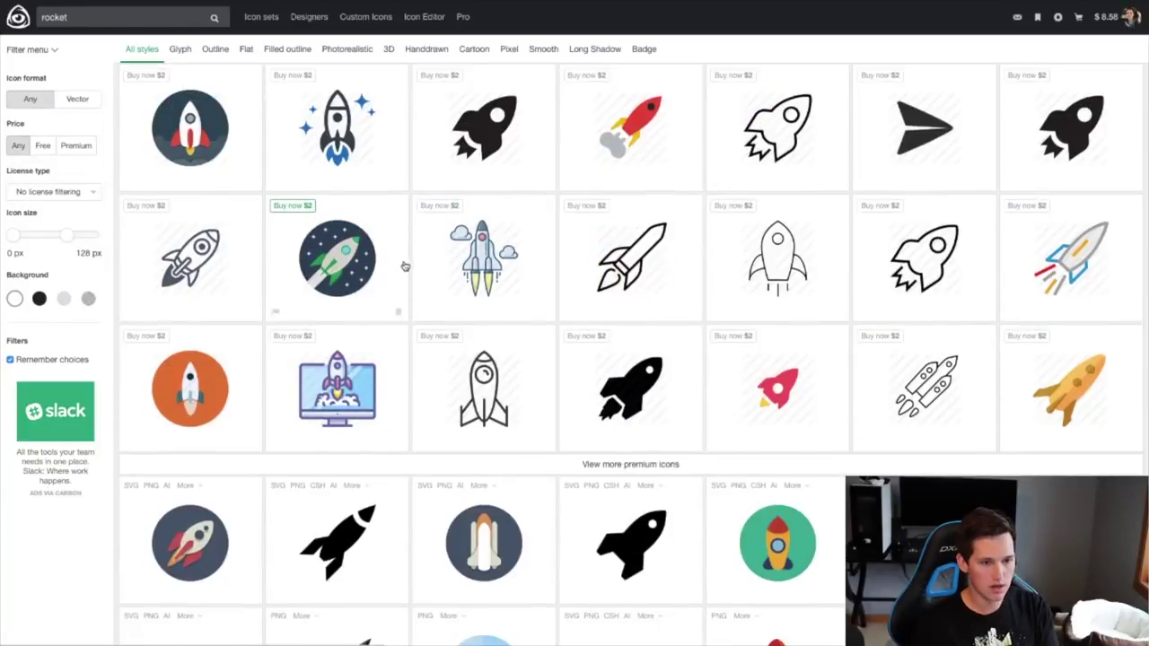
pyautogui.scroll(-5, 465, 267)
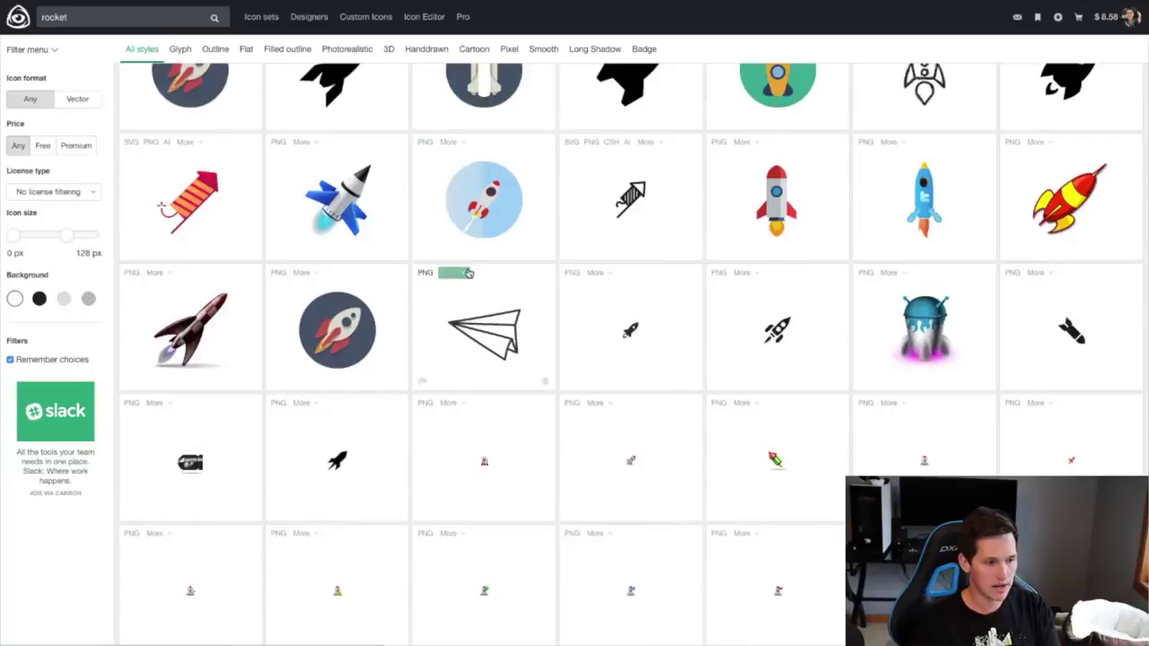
pyautogui.scroll(5, 468, 273)
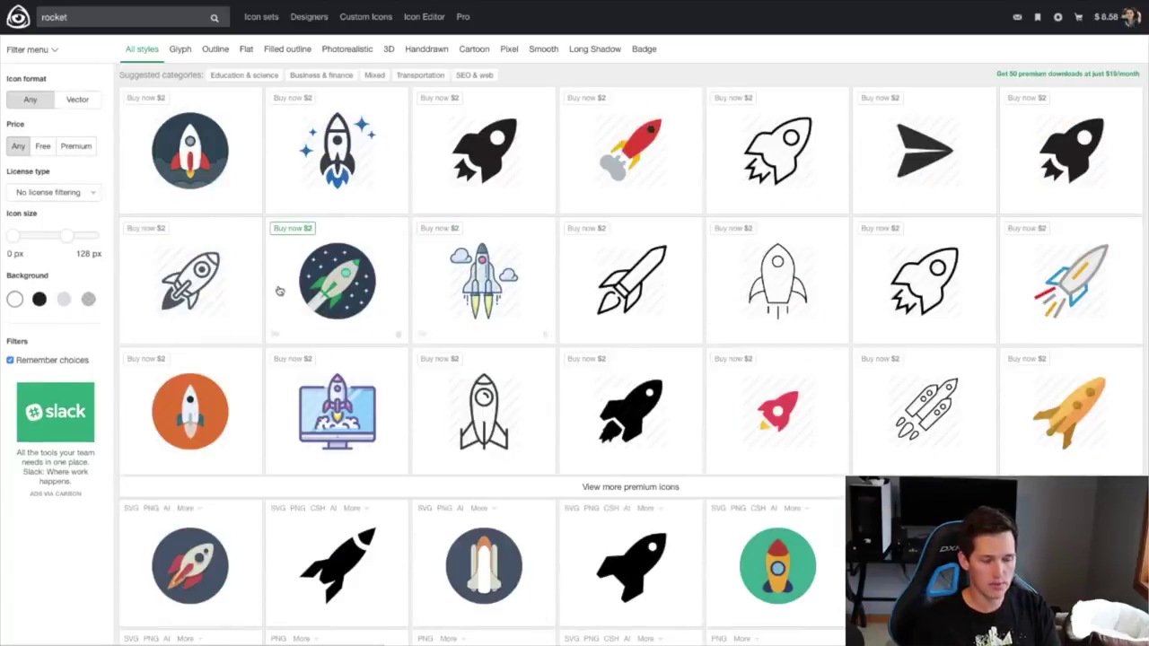
pyautogui.click(306, 230)
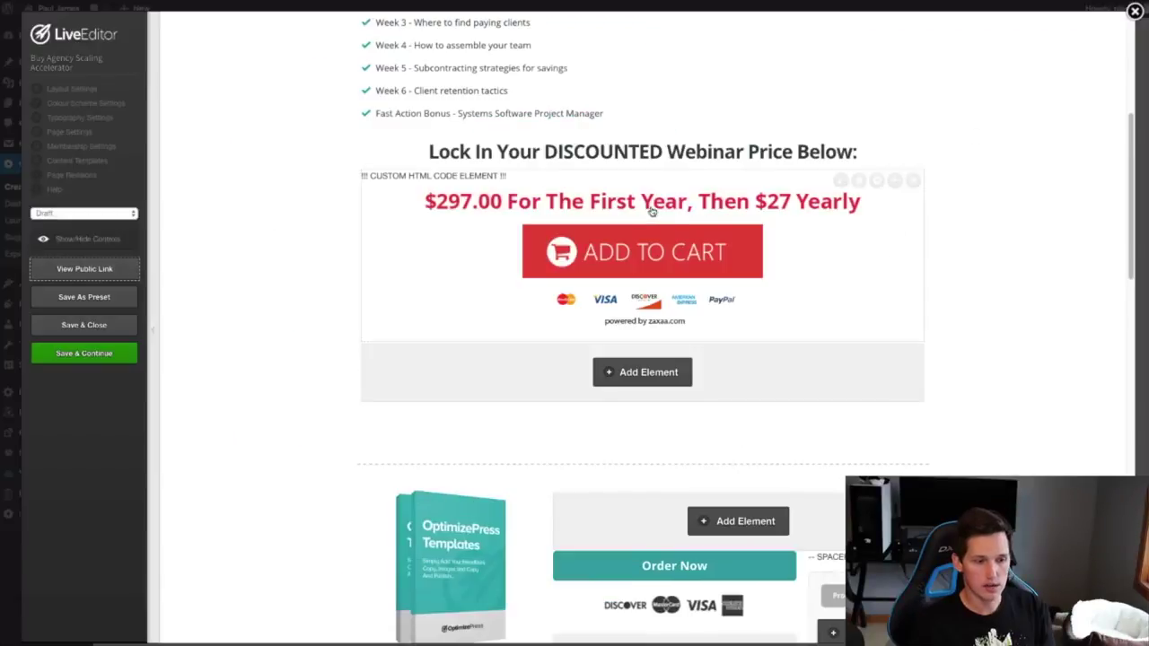
# Back in the LiveEditor, insert a two-column row between the logo header and the "Thank You For Attending Our Webinar Training!" row.
pyautogui.scroll(5, 689, 363)
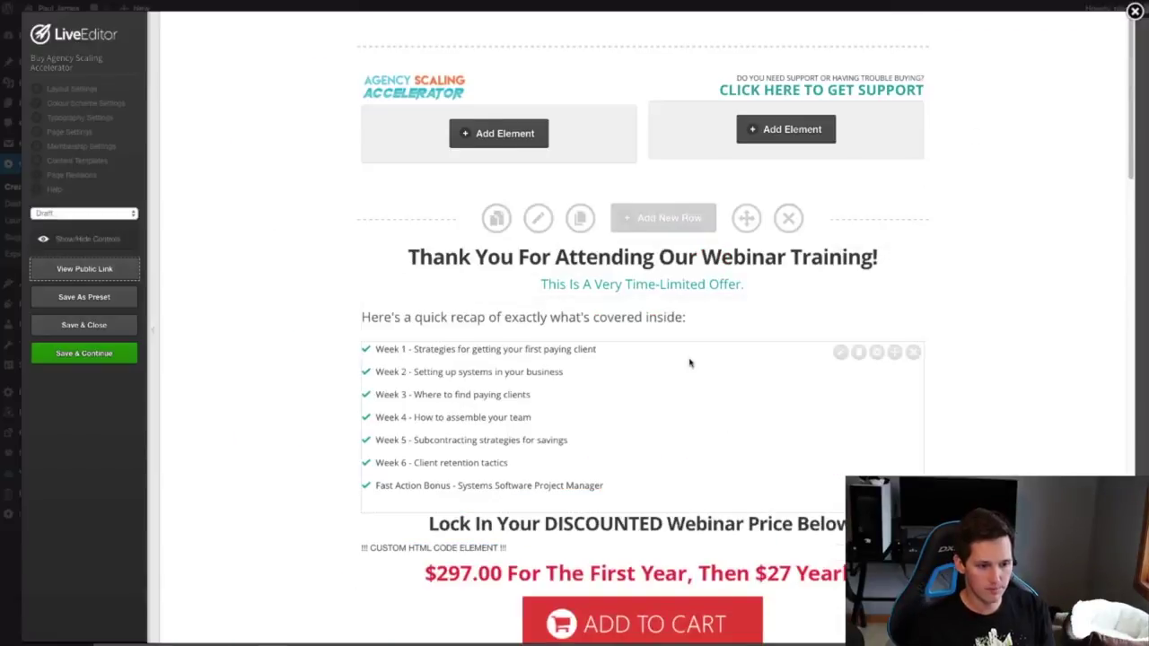
pyautogui.scroll(-5, 689, 362)
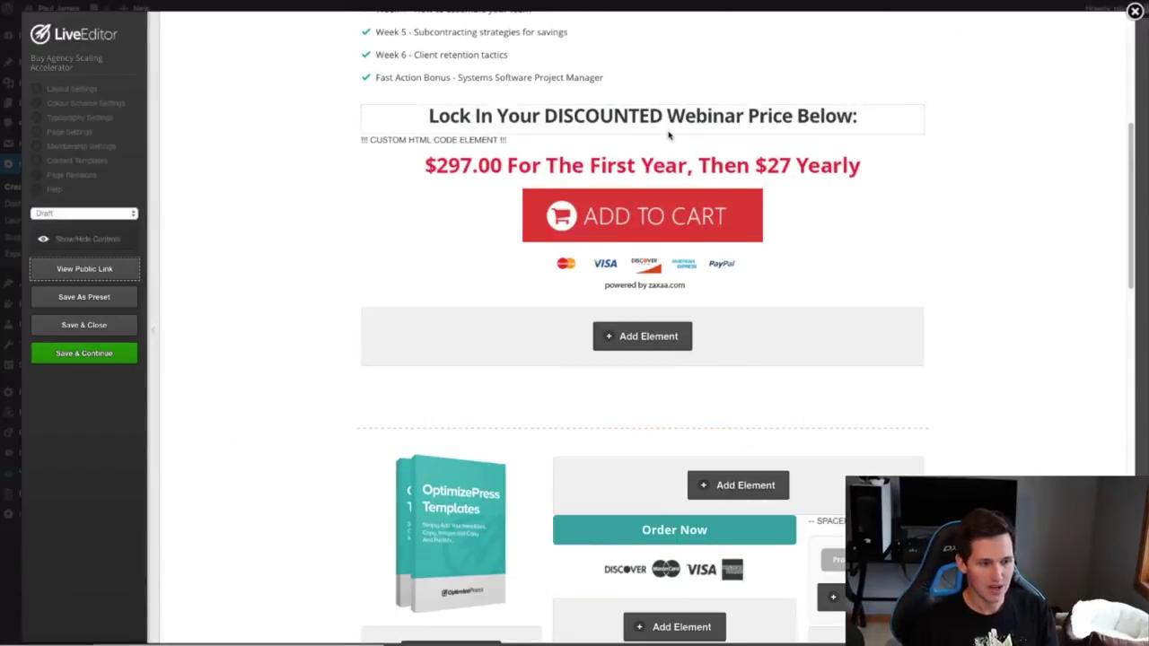
pyautogui.scroll(5, 820, 354)
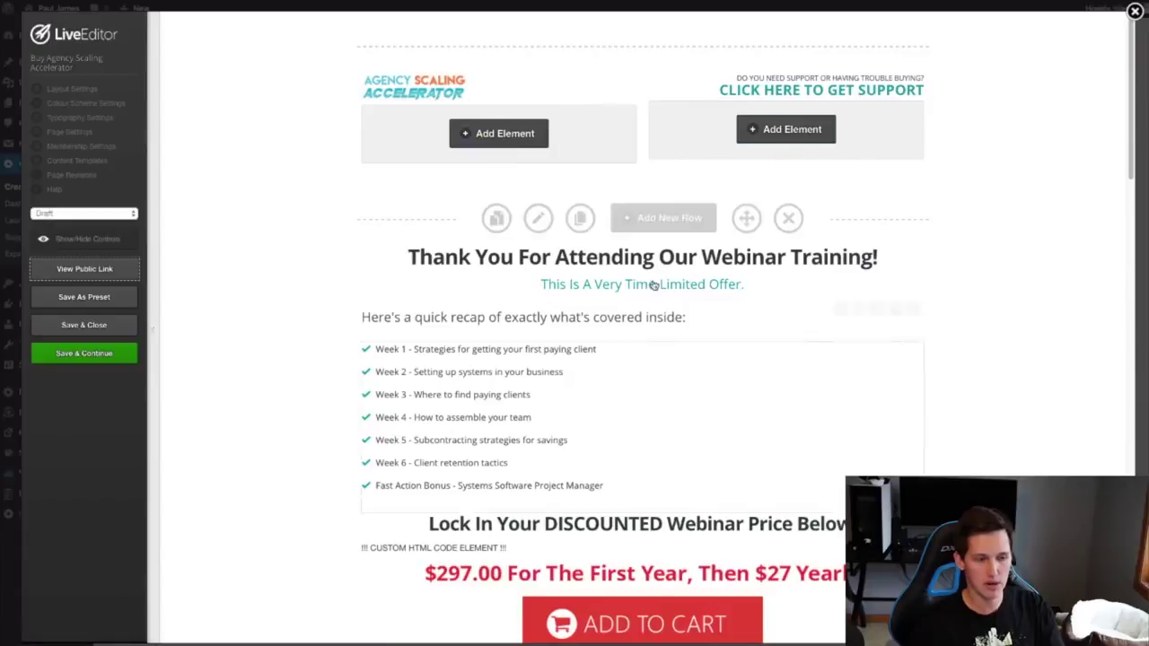
pyautogui.click(662, 218)
pyautogui.click(466, 161)
pyautogui.scroll(-3, 718, 476)
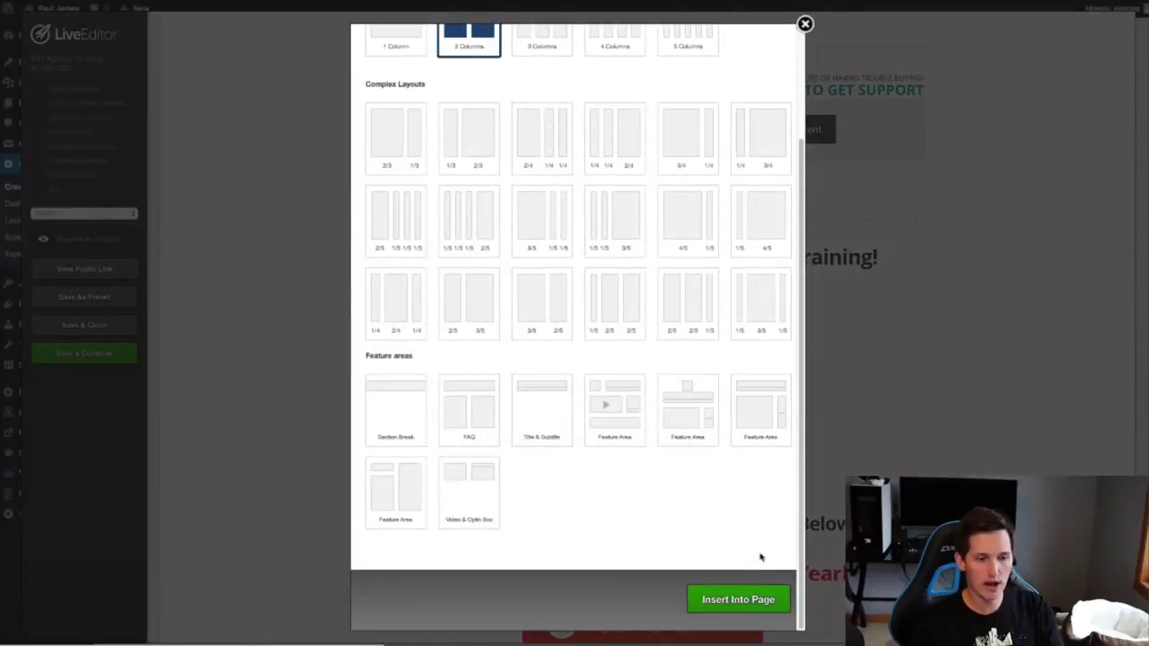
pyautogui.click(739, 603)
# Delete the template rows below the order button that hold the OptimizePress product image and the three placeholder text columns.
pyautogui.scroll(-5, 661, 385)
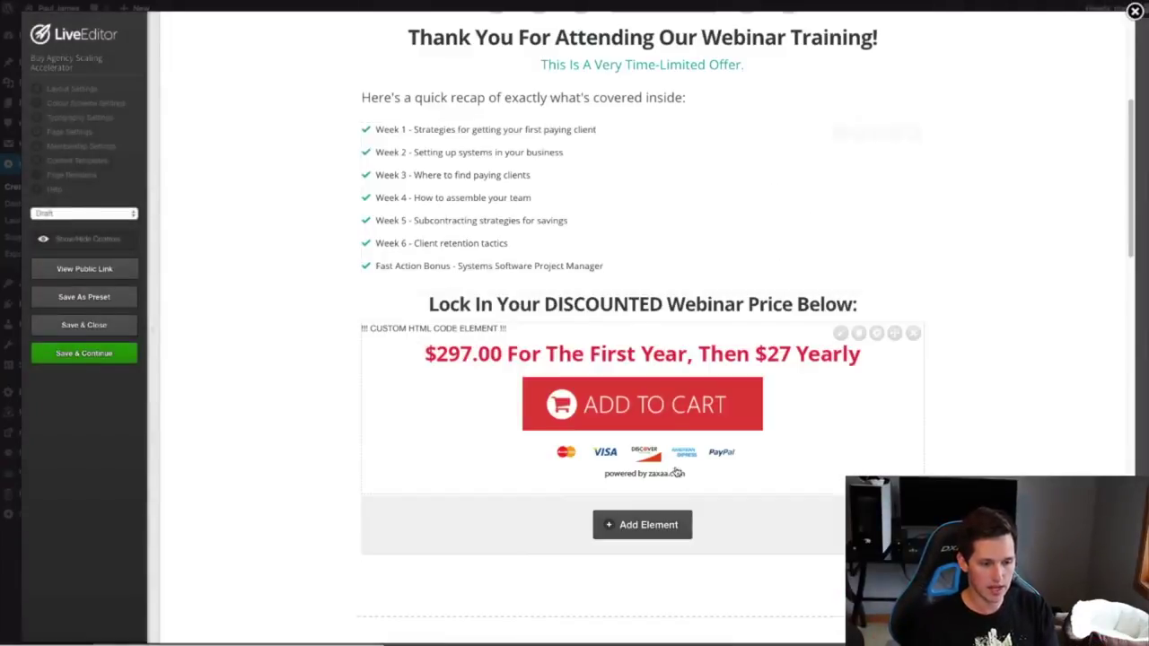
pyautogui.scroll(-1, 675, 473)
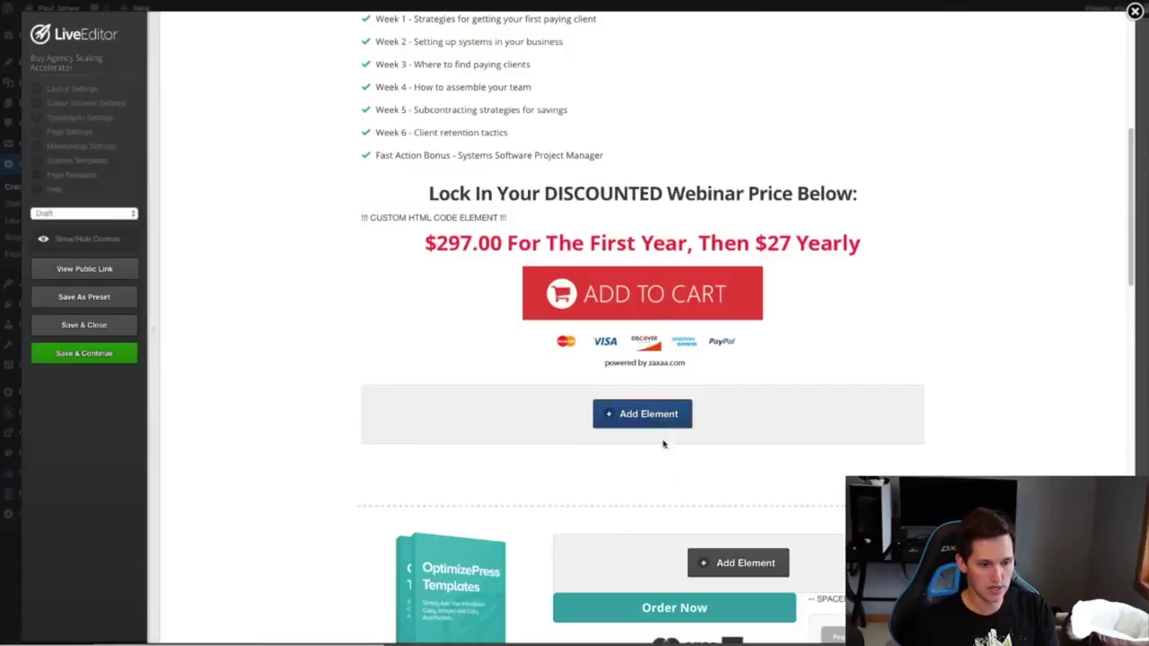
pyautogui.moveTo(679, 511)
pyautogui.click(791, 512)
pyautogui.click(697, 59)
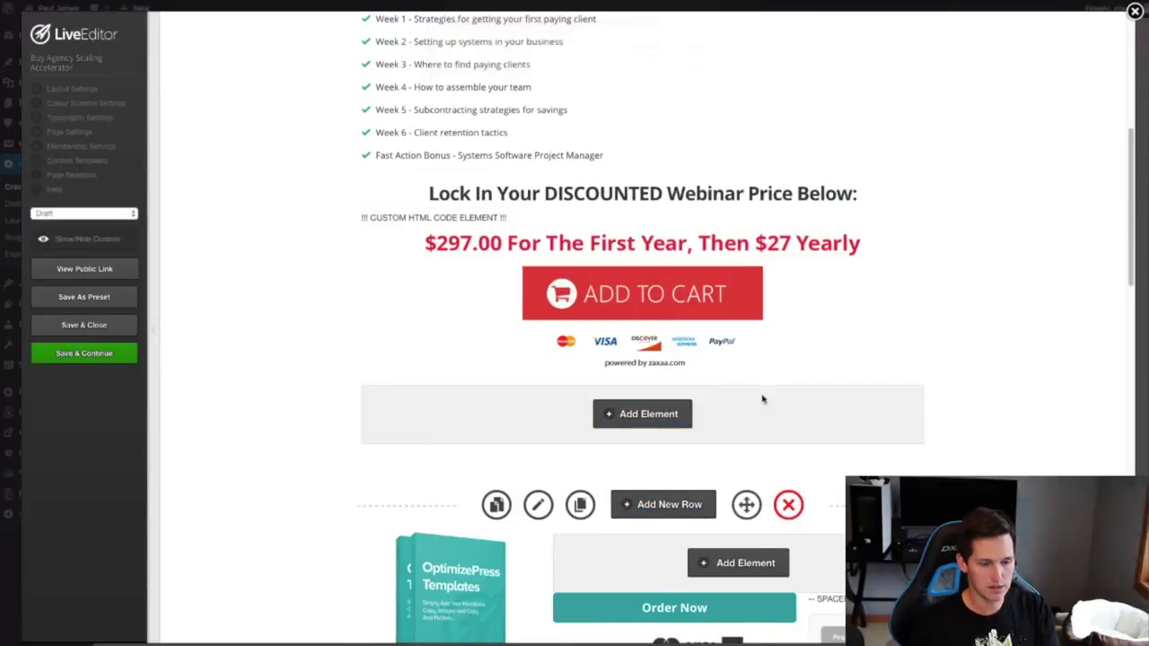
pyautogui.click(788, 485)
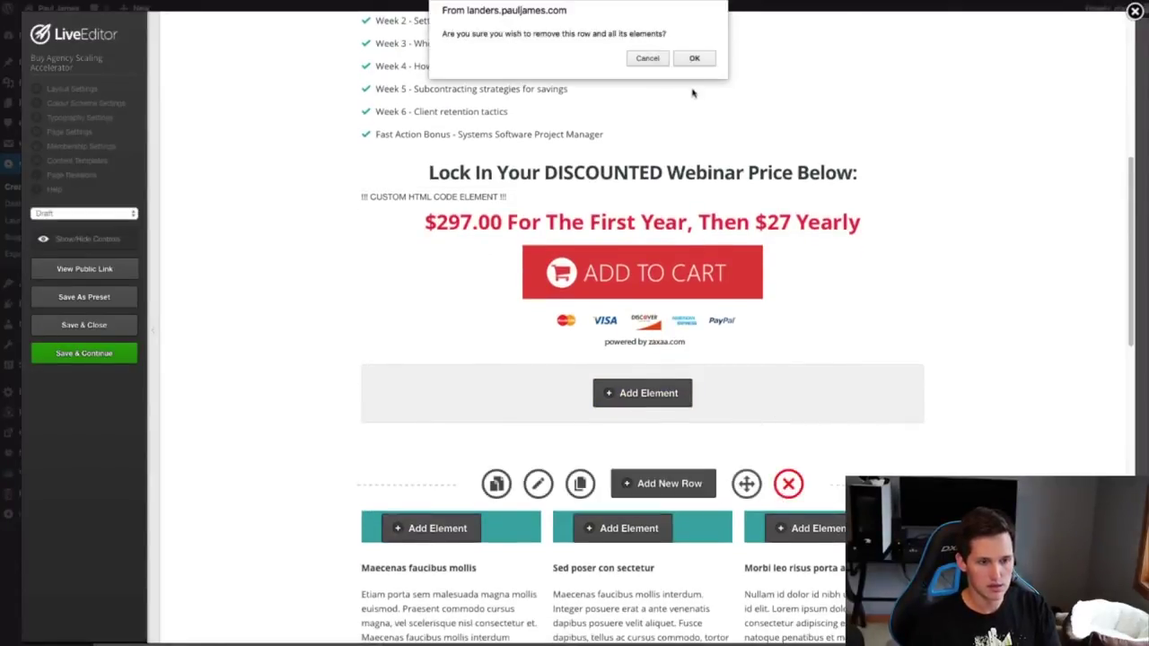
pyautogui.click(694, 58)
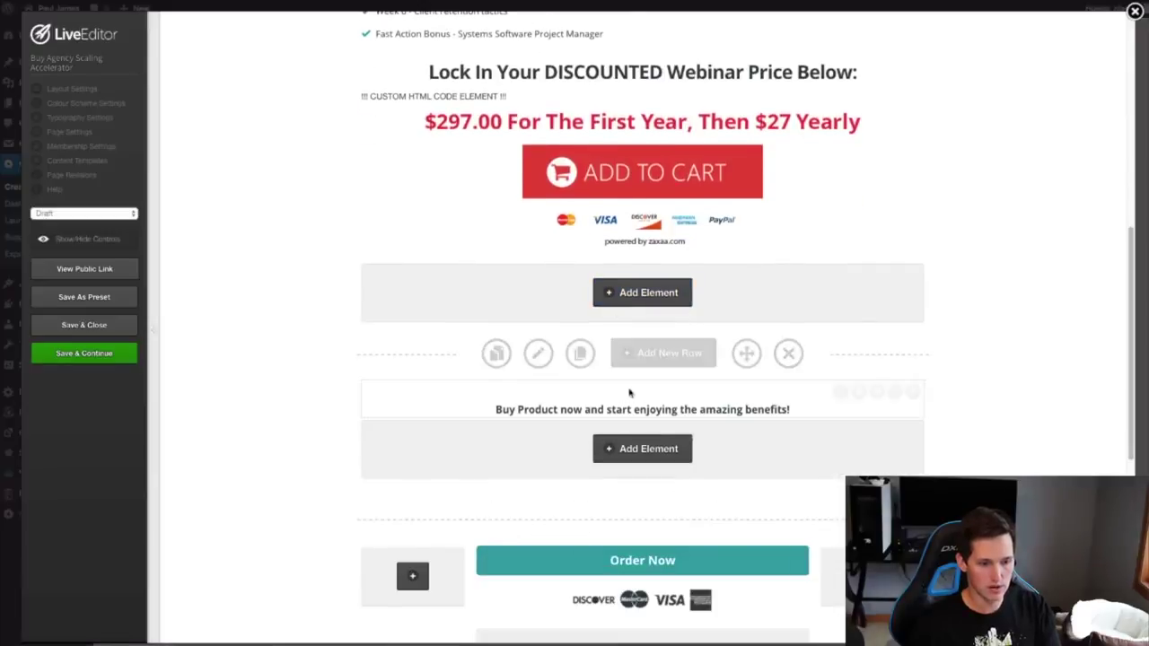
# Insert a one-column row between the order button row and the "Buy Product now and start enjoying the amazing benefits!" row.
pyautogui.click(660, 351)
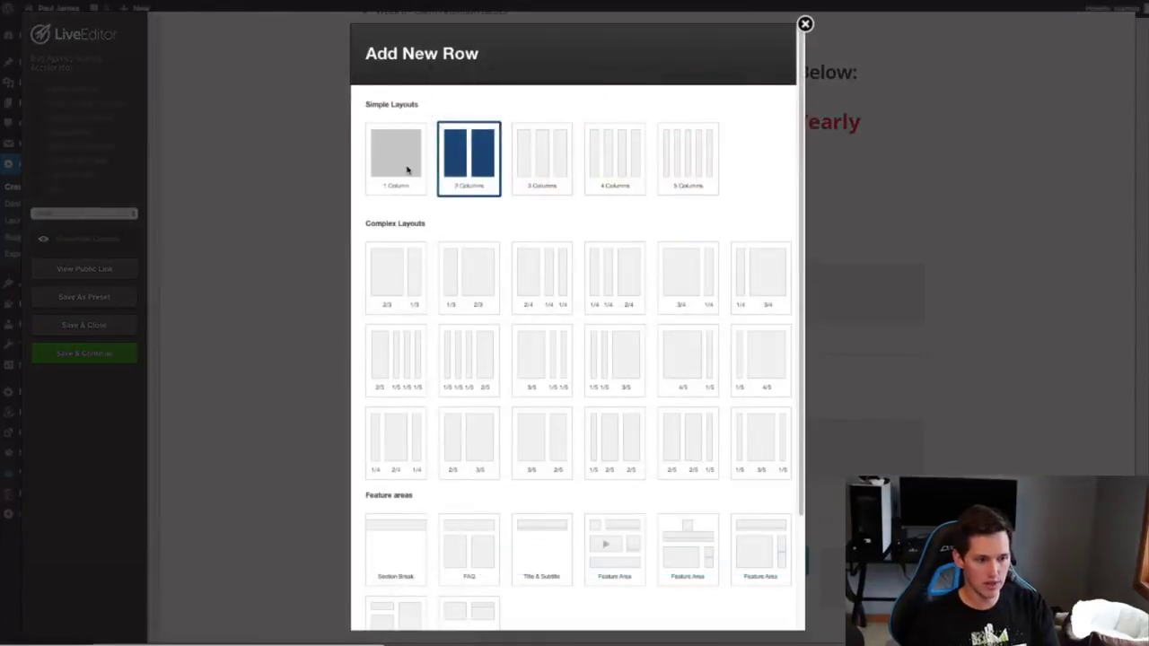
pyautogui.click(406, 170)
pyautogui.scroll(-5, 741, 510)
pyautogui.click(741, 600)
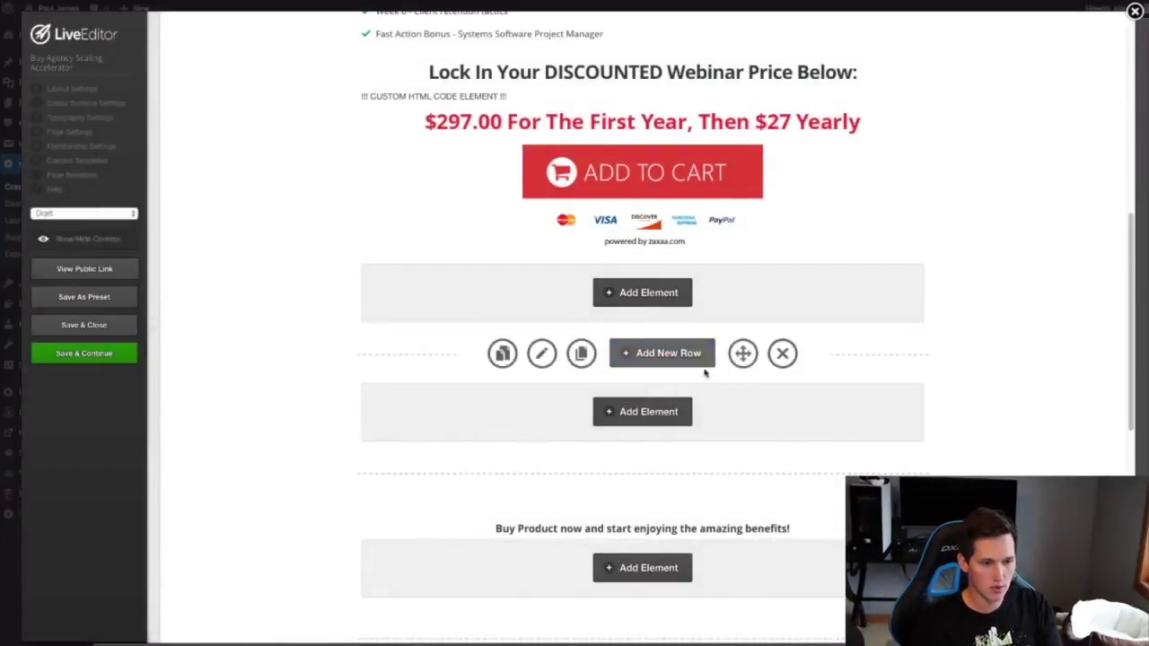
# Move the "Lock In Your DISCOUNTED Webinar Price Below:" headline and the custom HTML order button into the empty one-column row.
pyautogui.scroll(2, 704, 372)
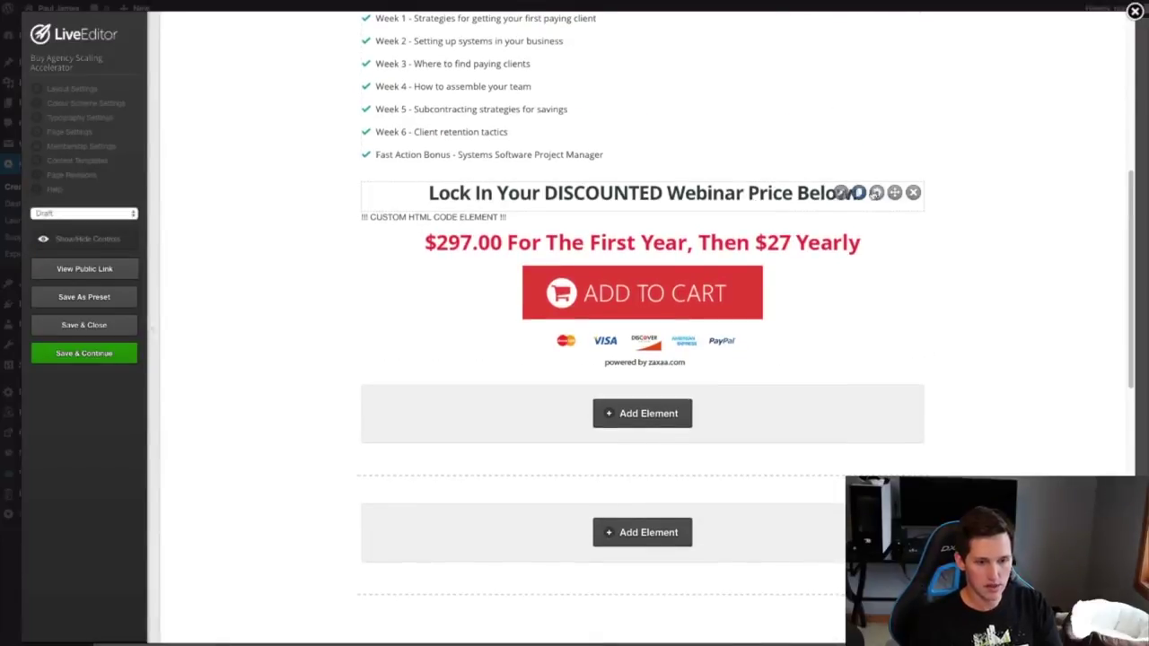
pyautogui.moveTo(894, 193); pyautogui.dragTo(874, 462)
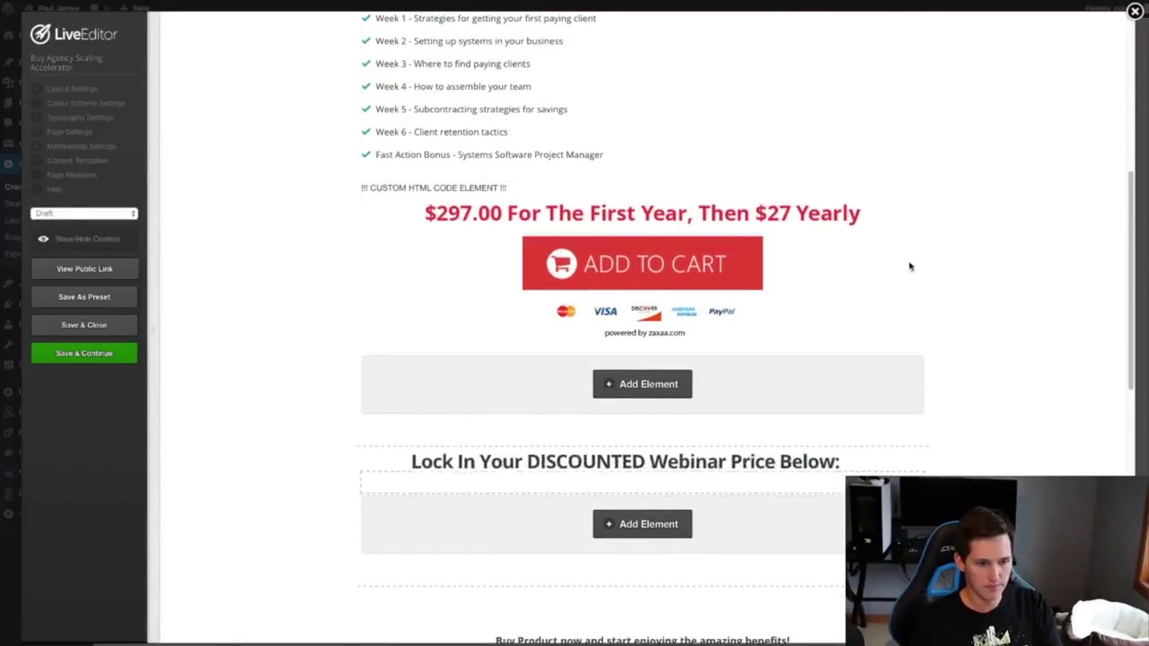
pyautogui.moveTo(893, 192); pyautogui.dragTo(884, 346)
# Move the two-column row between the recap row and the order button row, and place the bullet list in its right column.
pyautogui.scroll(5, 828, 306)
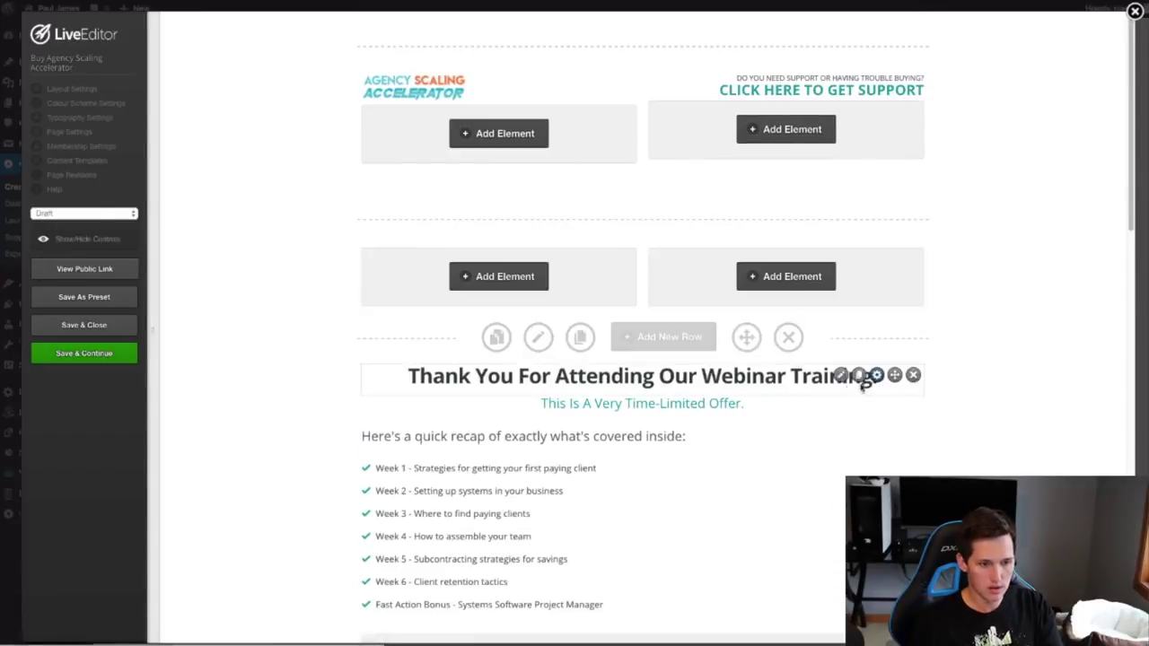
pyautogui.moveTo(742, 218); pyautogui.dragTo(810, 467)
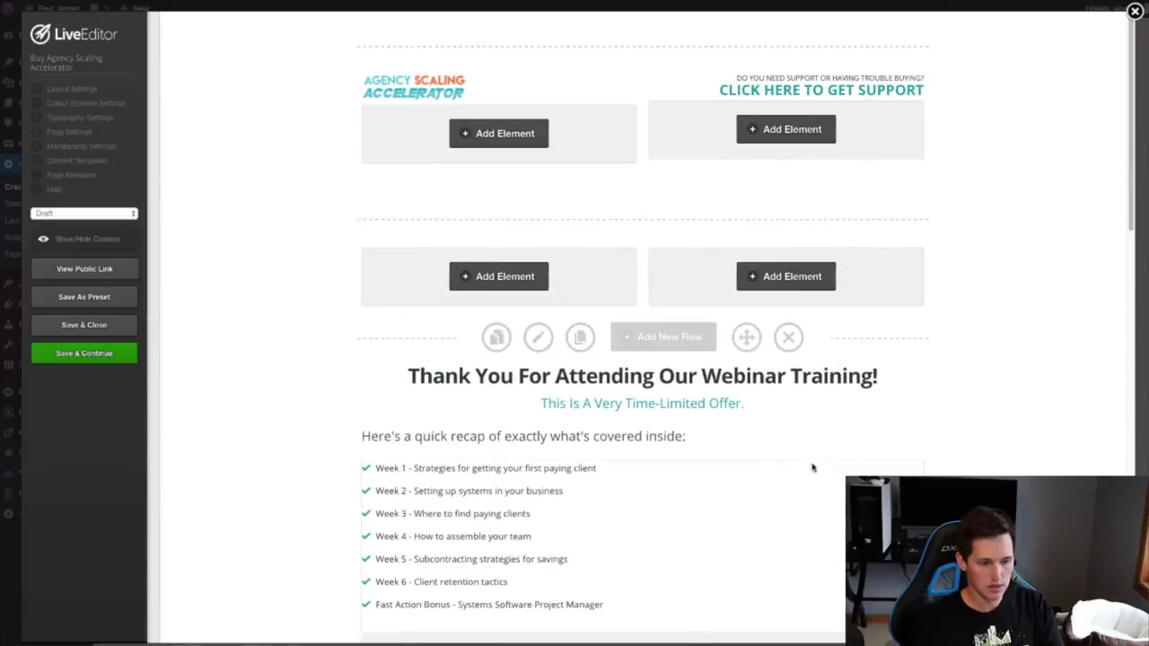
pyautogui.scroll(-3, 815, 413)
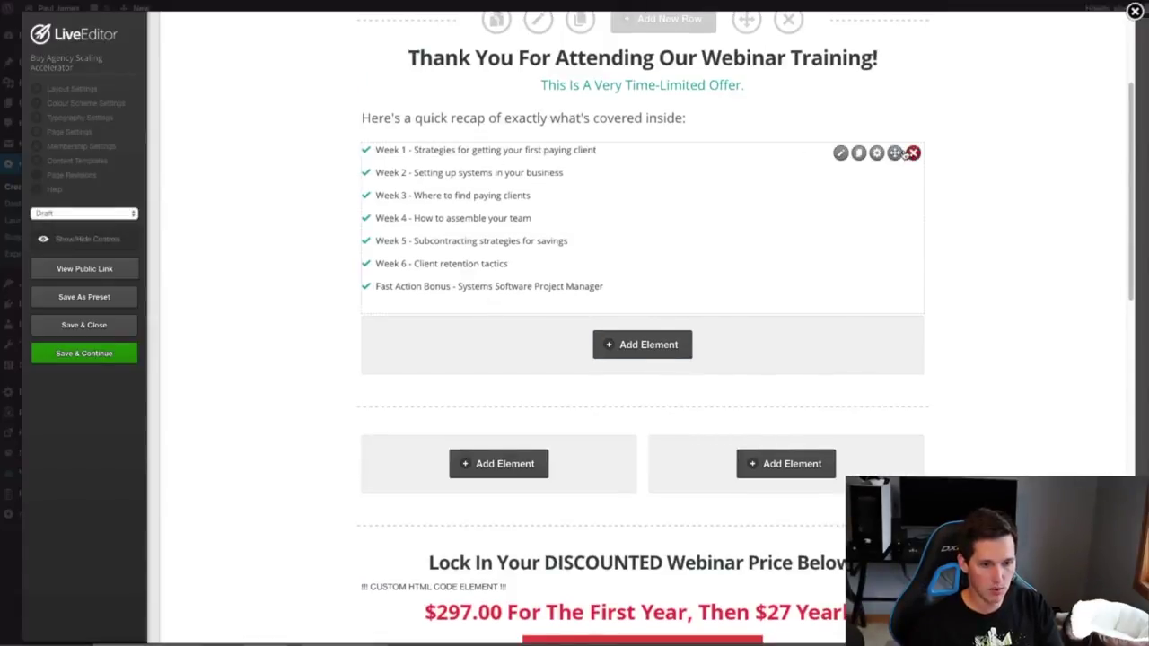
pyautogui.moveTo(894, 154); pyautogui.dragTo(846, 290)
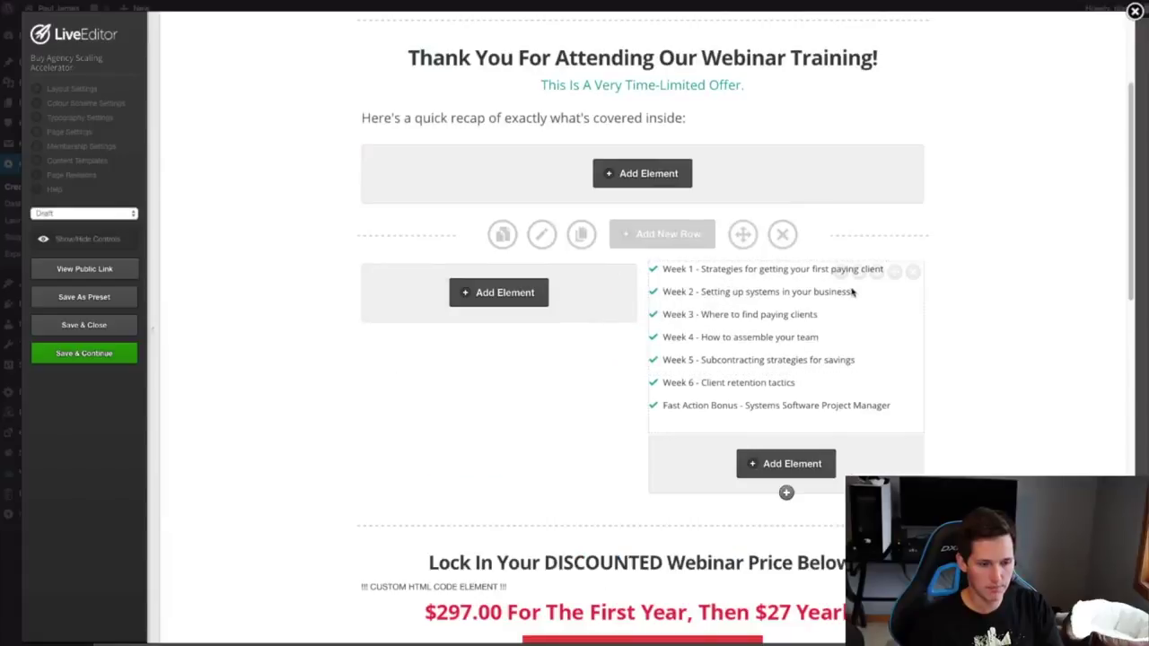
# Insert an Images element with the rocket picture in the empty column beside the bullet list, keeping it centred.
pyautogui.click(543, 299)
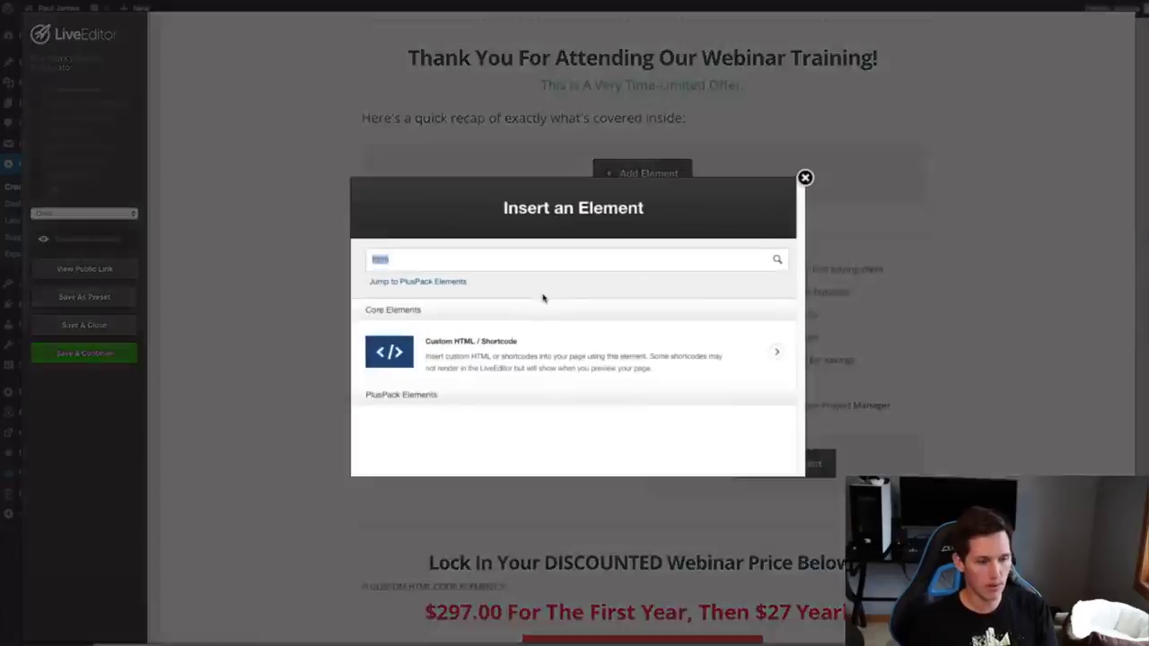
pyautogui.write('image')
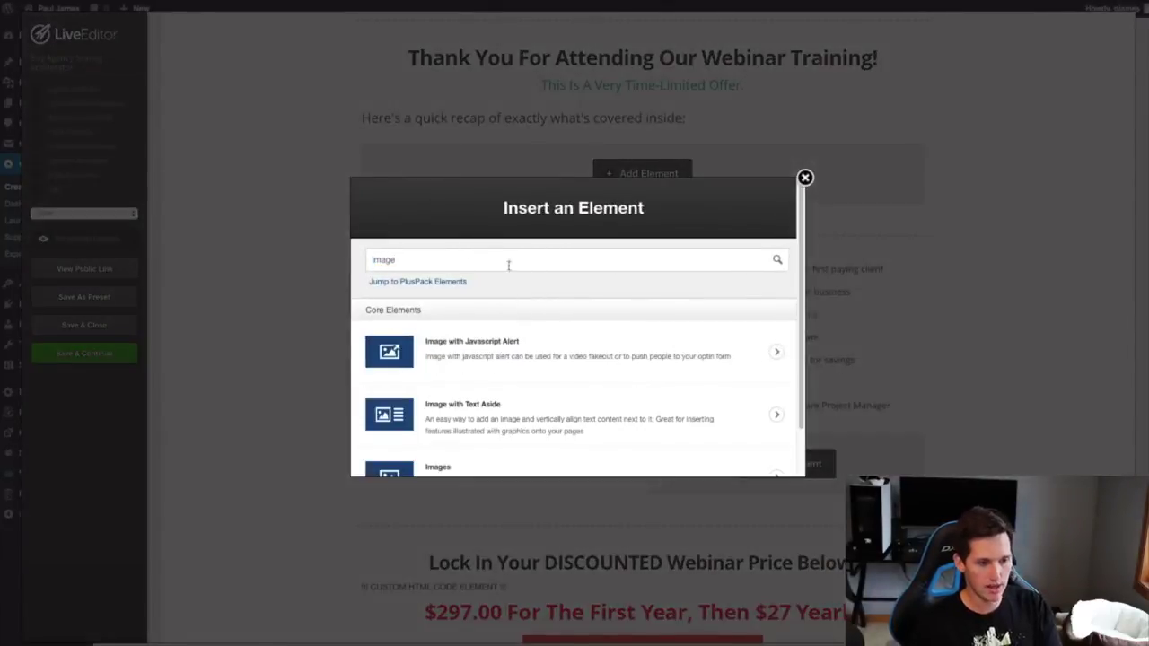
pyautogui.click(575, 457)
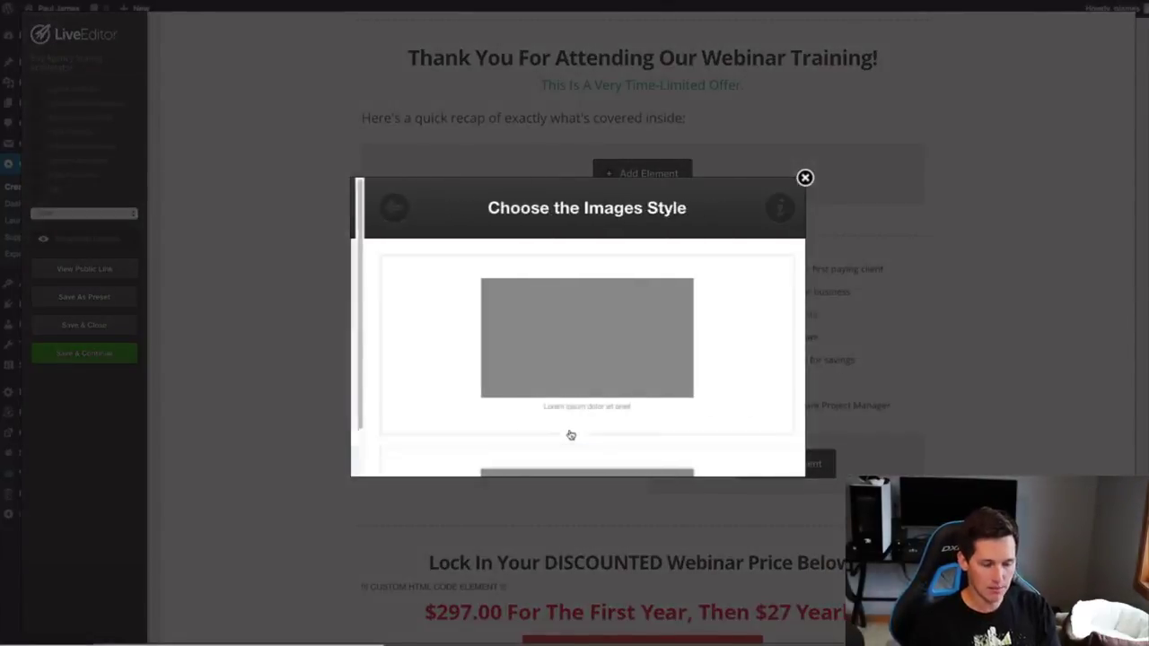
pyautogui.click(563, 307)
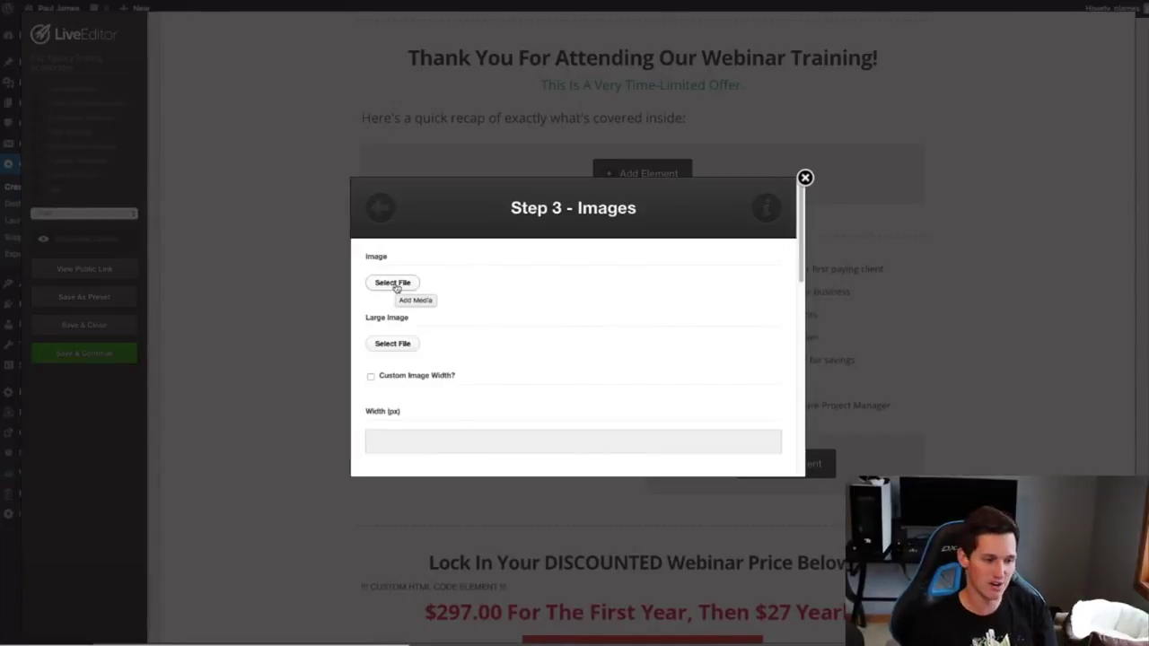
pyautogui.click(394, 286)
pyautogui.moveTo(718, 192); pyautogui.dragTo(618, 192)
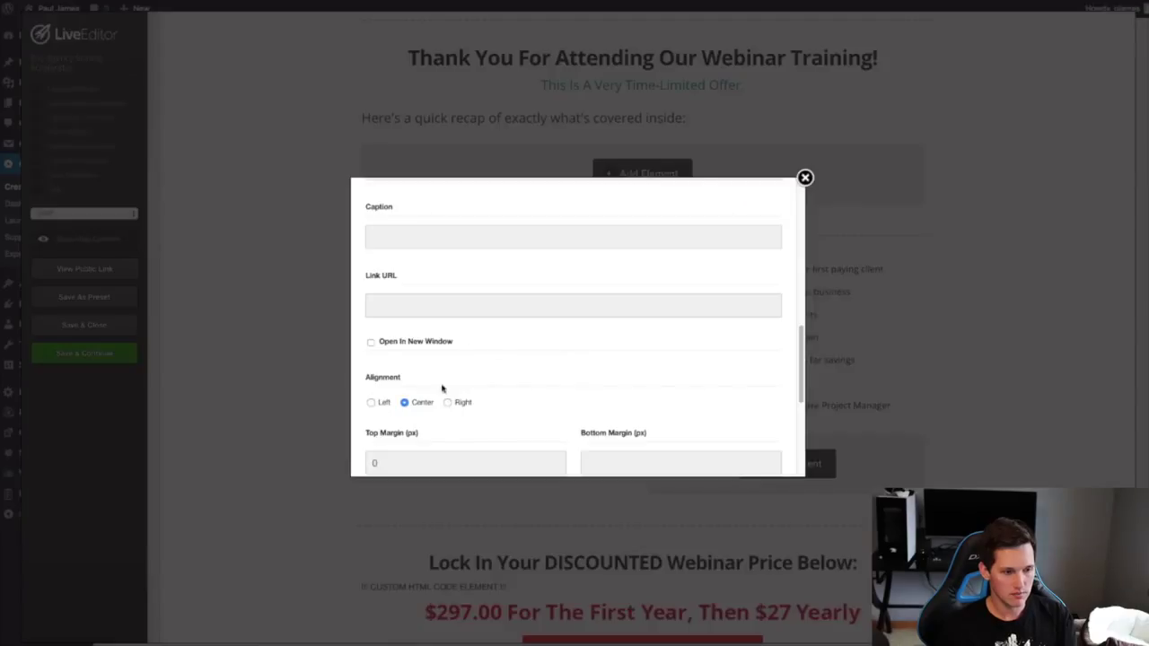
pyautogui.scroll(-5, 441, 388)
pyautogui.click(751, 446)
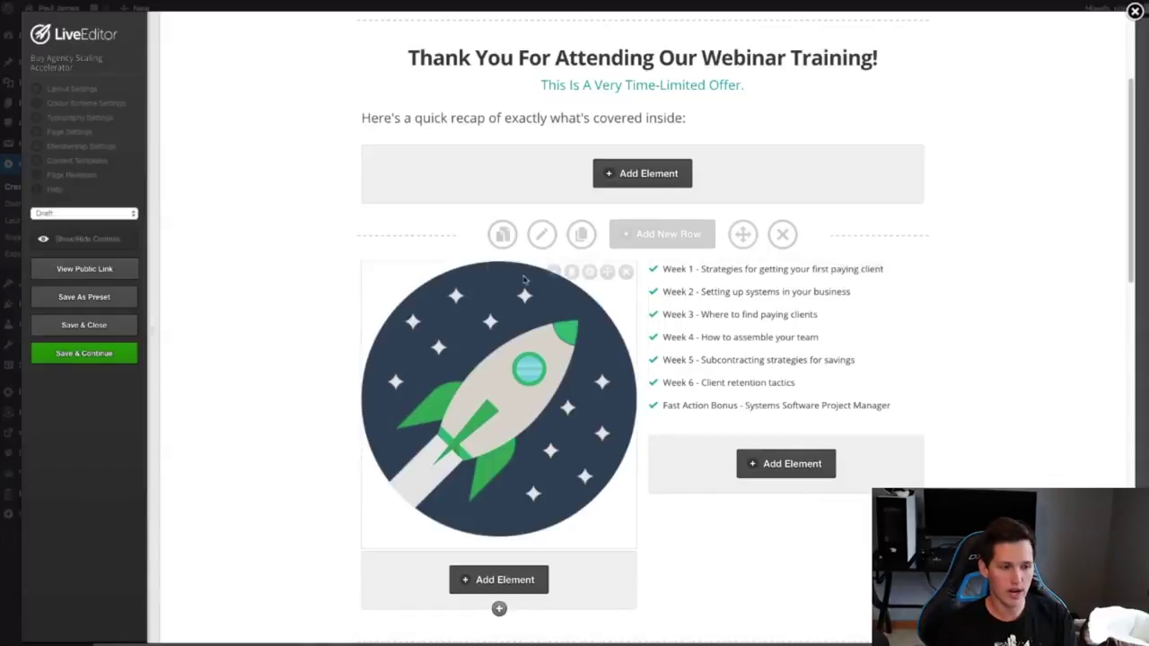
# Set the rocket image's width to 300 px.
pyautogui.click(551, 272)
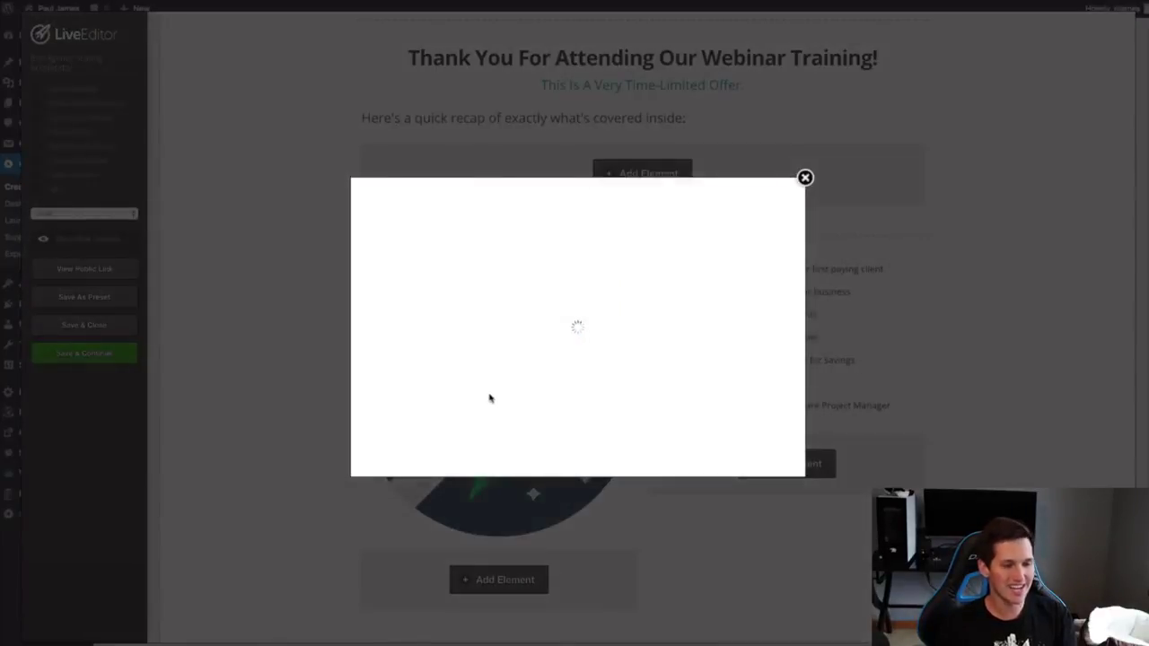
pyautogui.scroll(-5, 575, 402)
pyautogui.click(396, 305)
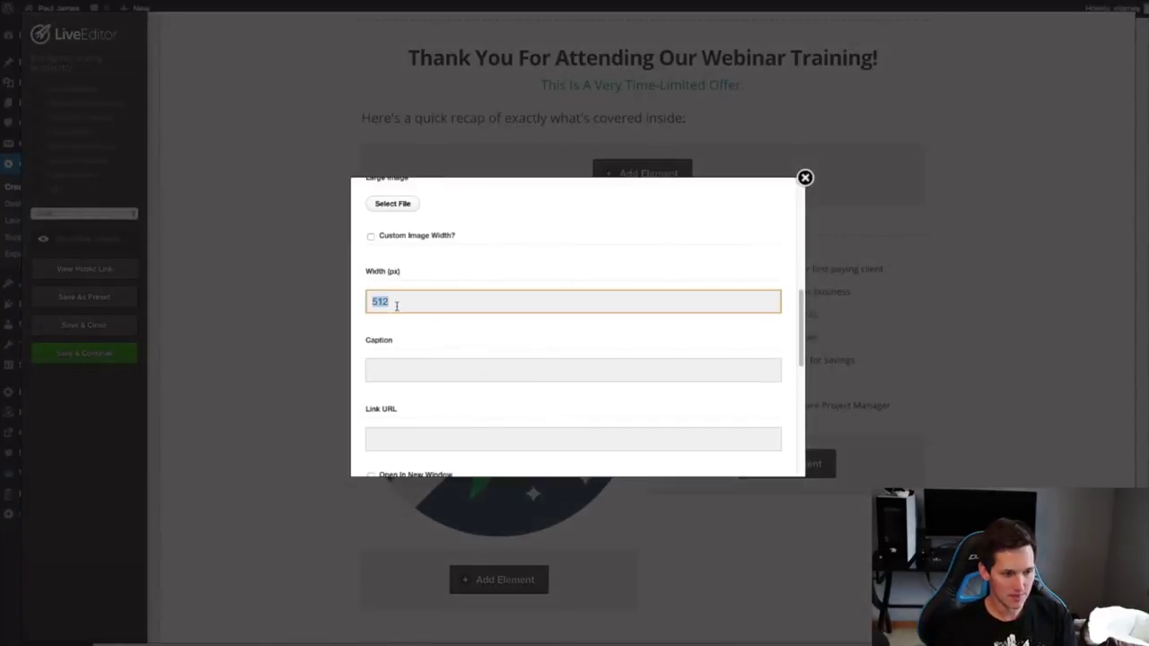
pyautogui.write('300')
pyautogui.scroll(-5, 705, 403)
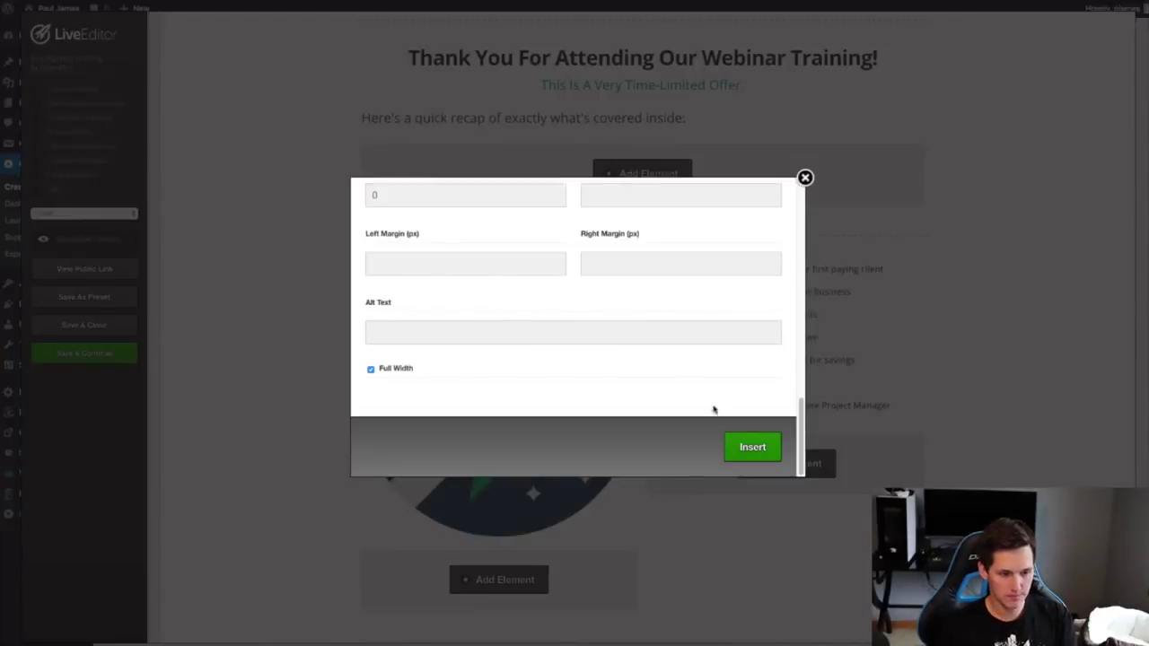
pyautogui.click(747, 453)
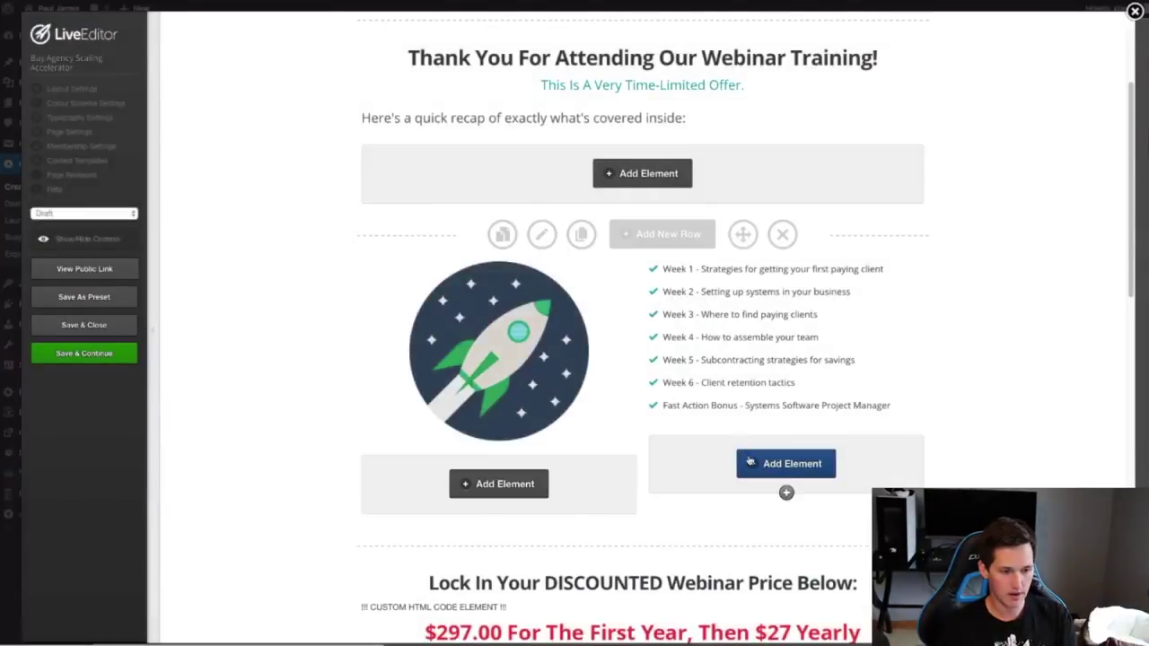
# Reduce the rocket image's width further so it is smaller beside the bullet list, and save the page.
pyautogui.click(553, 272)
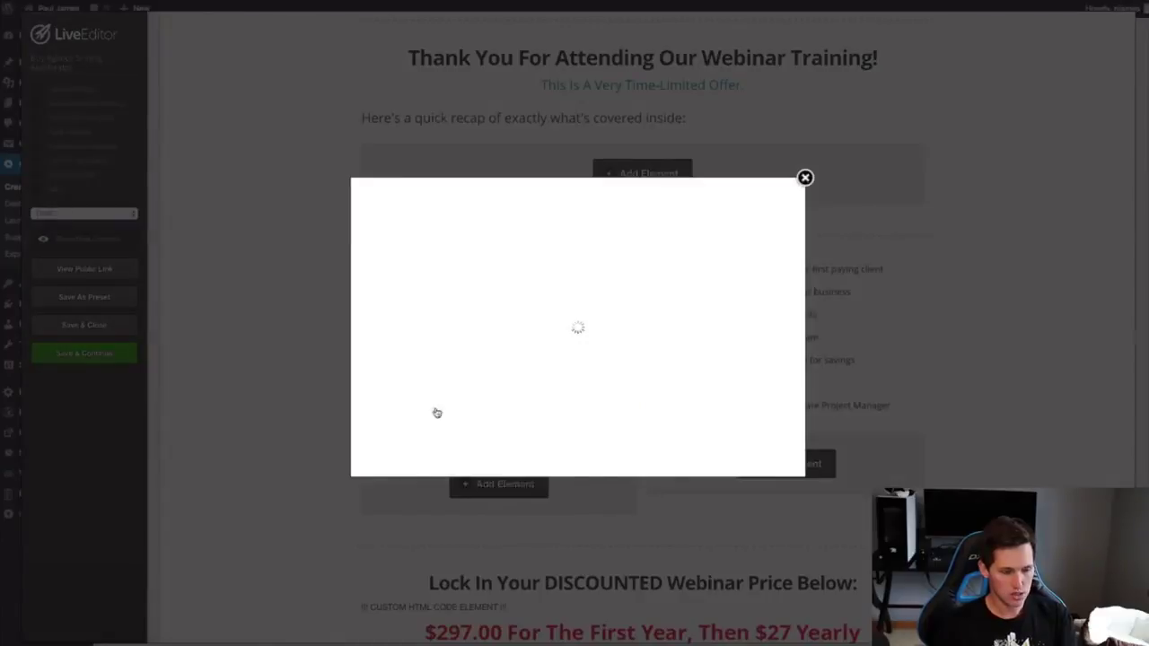
pyautogui.scroll(-5, 425, 324)
pyautogui.doubleClick(409, 296)
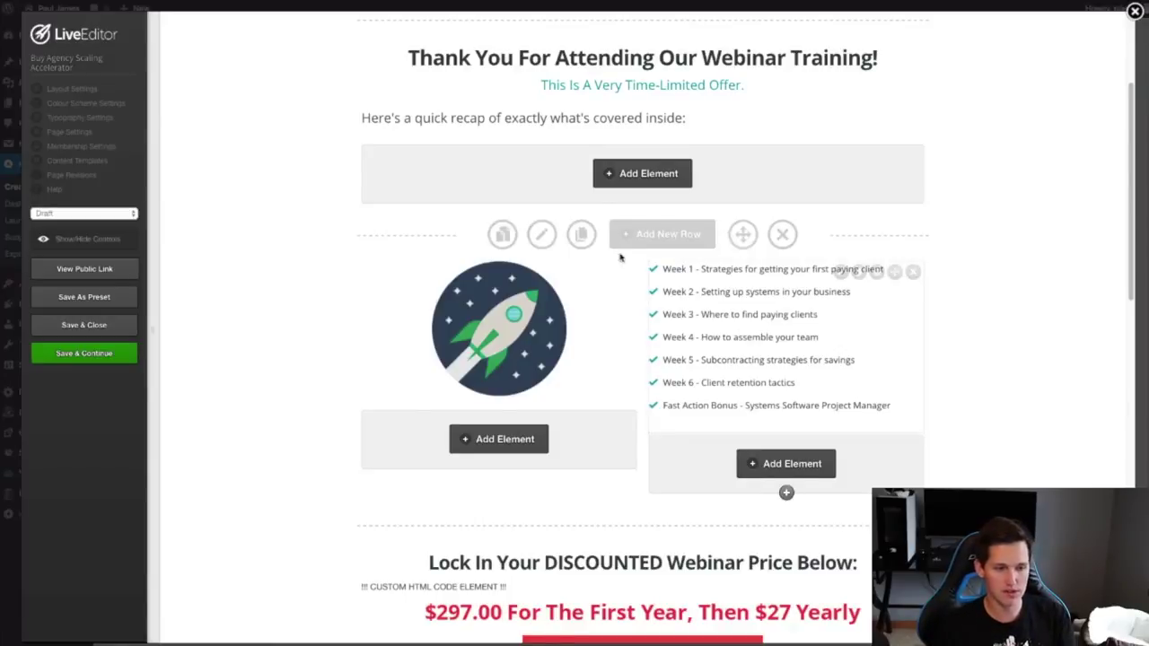
pyautogui.click(99, 353)
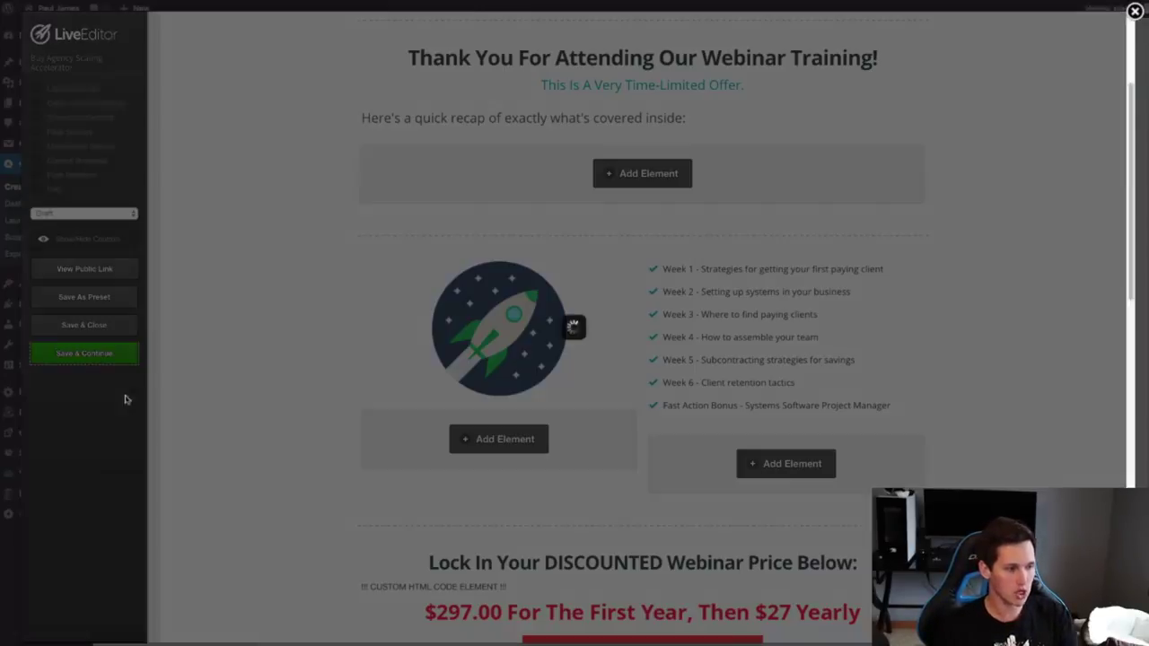
pyautogui.click(693, 59)
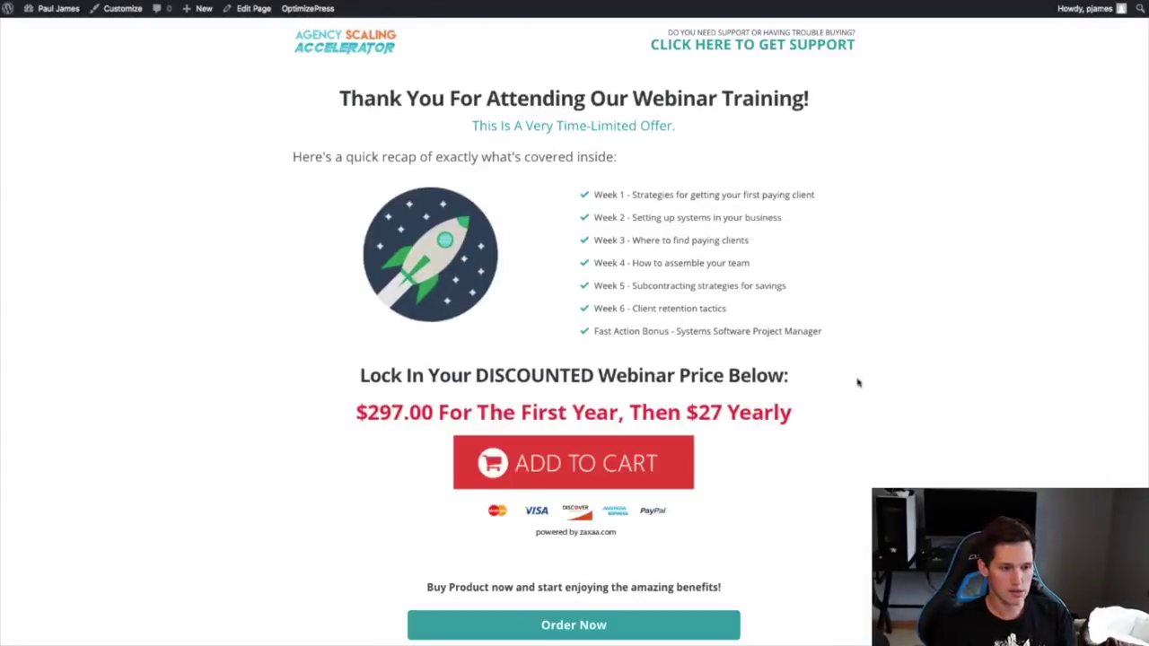
# Check the image's alignment with the bullet list on the public page and set the image's top margin to 20 px.
pyautogui.moveTo(814, 195); pyautogui.dragTo(406, 218)
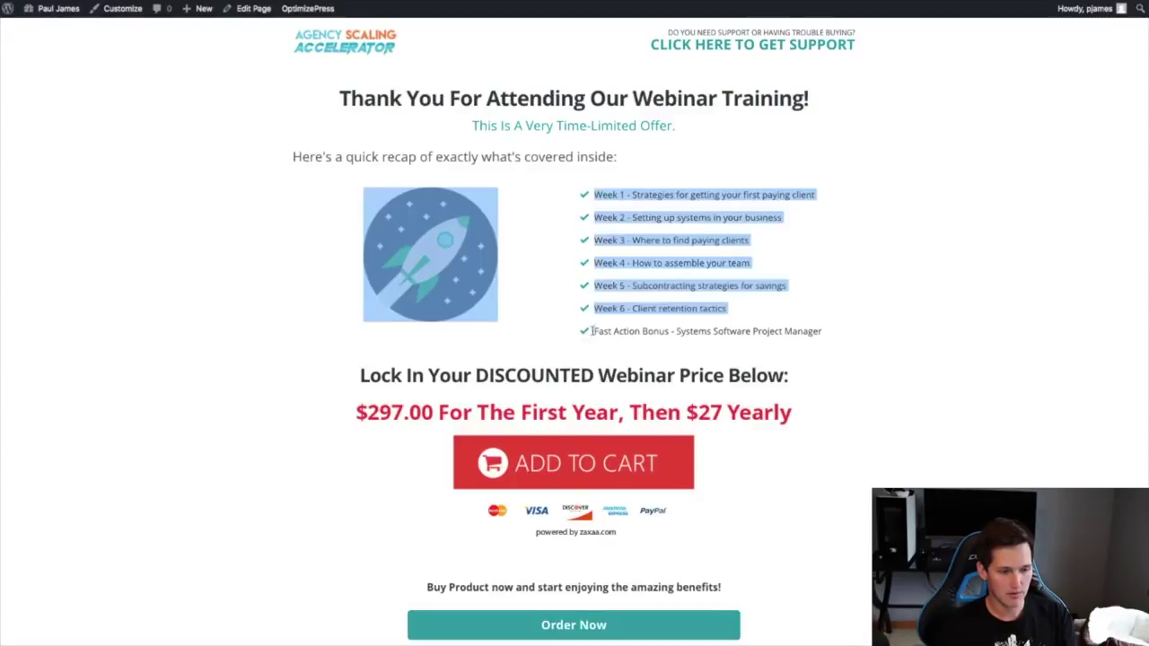
pyautogui.click(594, 333)
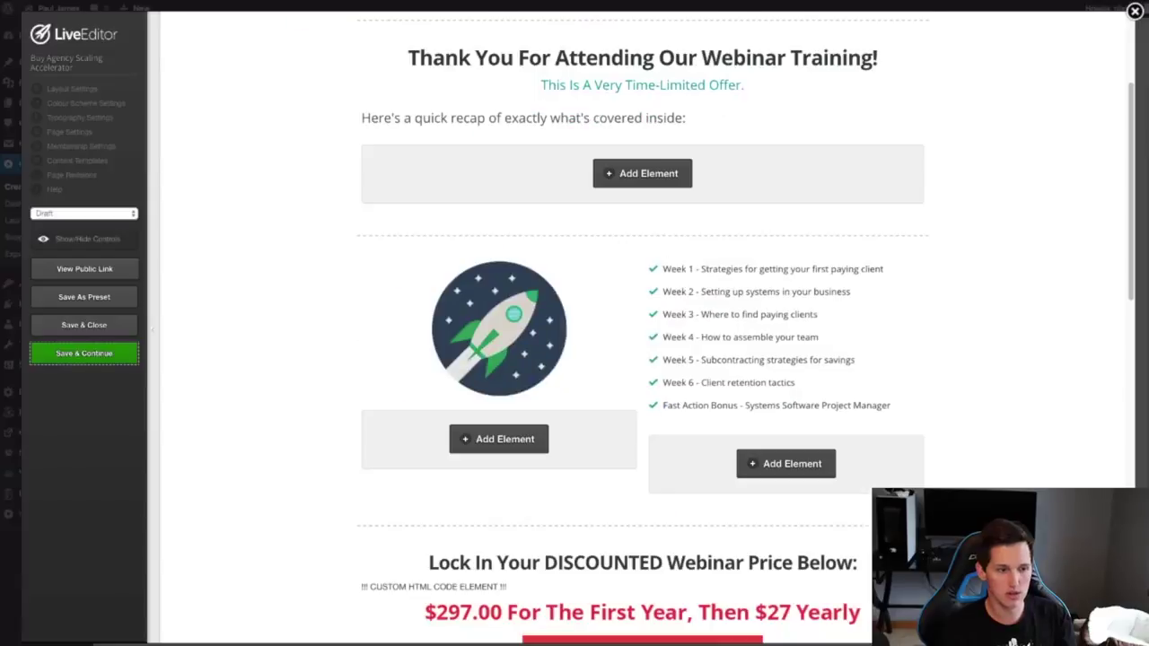
pyautogui.click(552, 272)
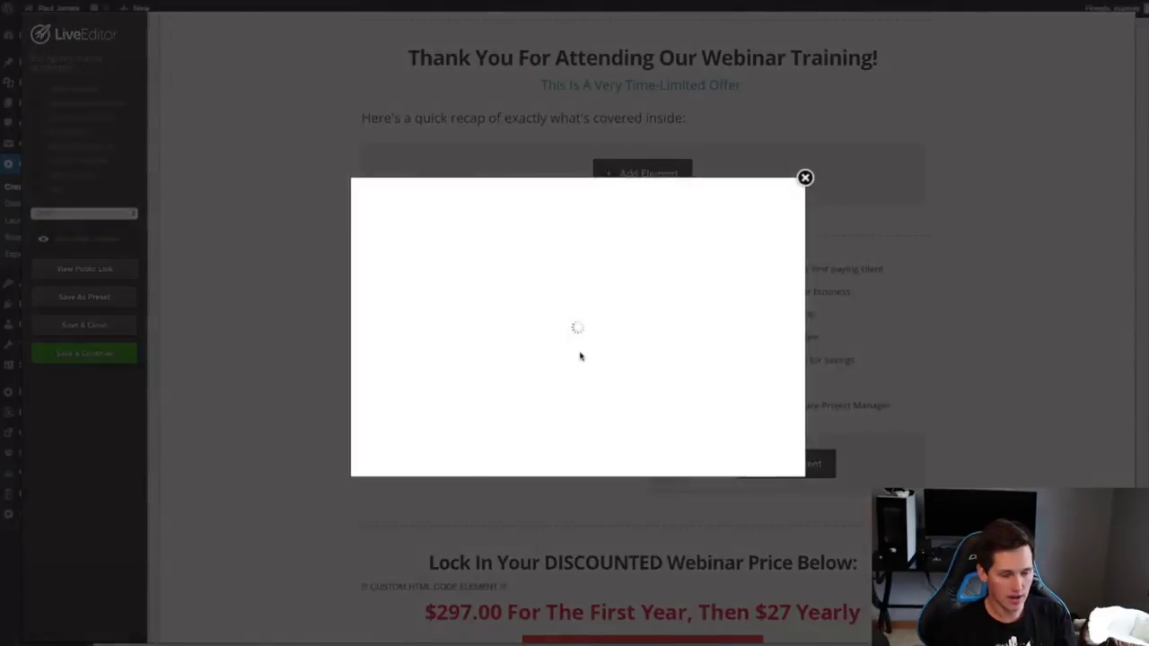
pyautogui.scroll(-10, 579, 359)
pyautogui.scroll(-2, 577, 359)
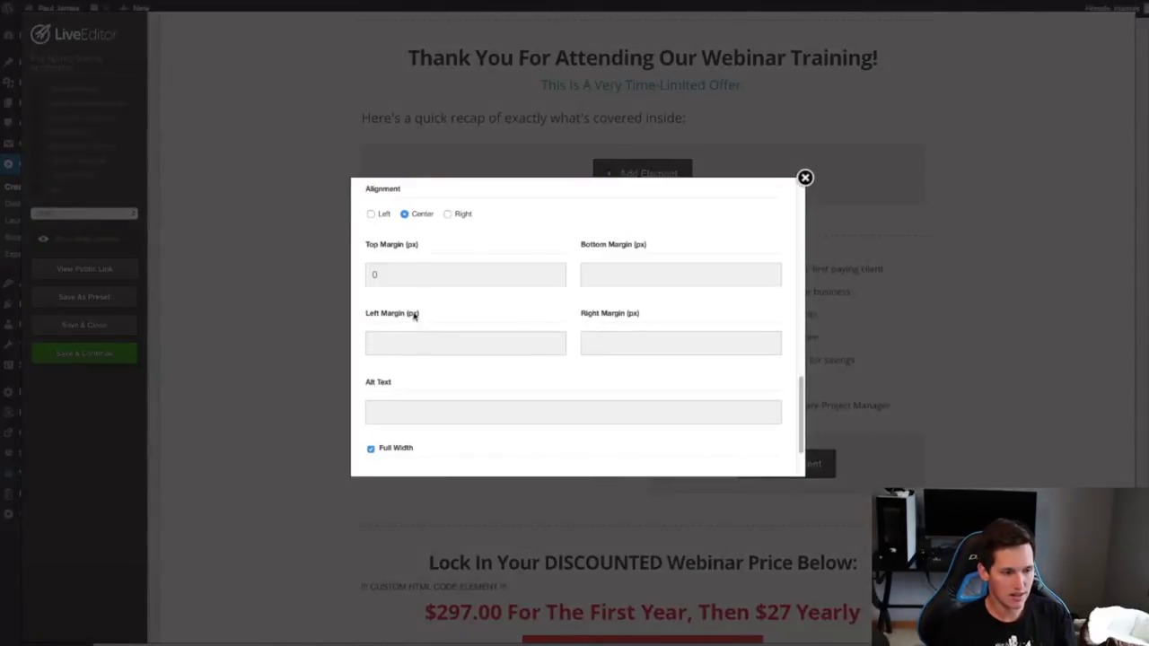
pyautogui.click(410, 267)
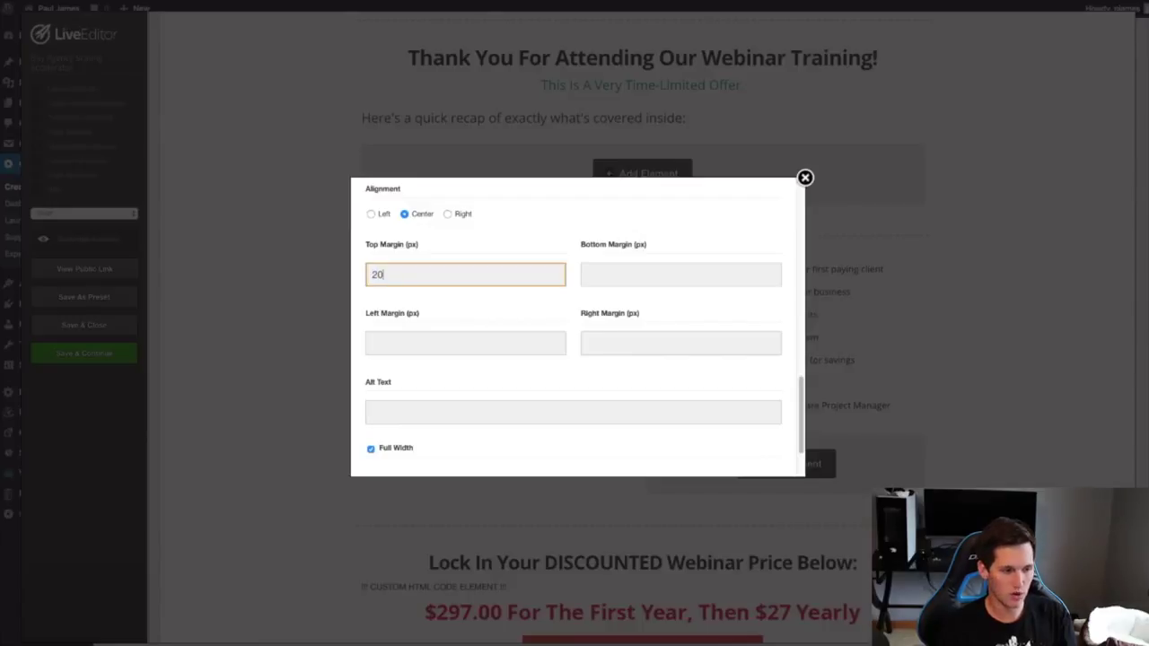
pyautogui.scroll(-2, 477, 380)
pyautogui.click(751, 446)
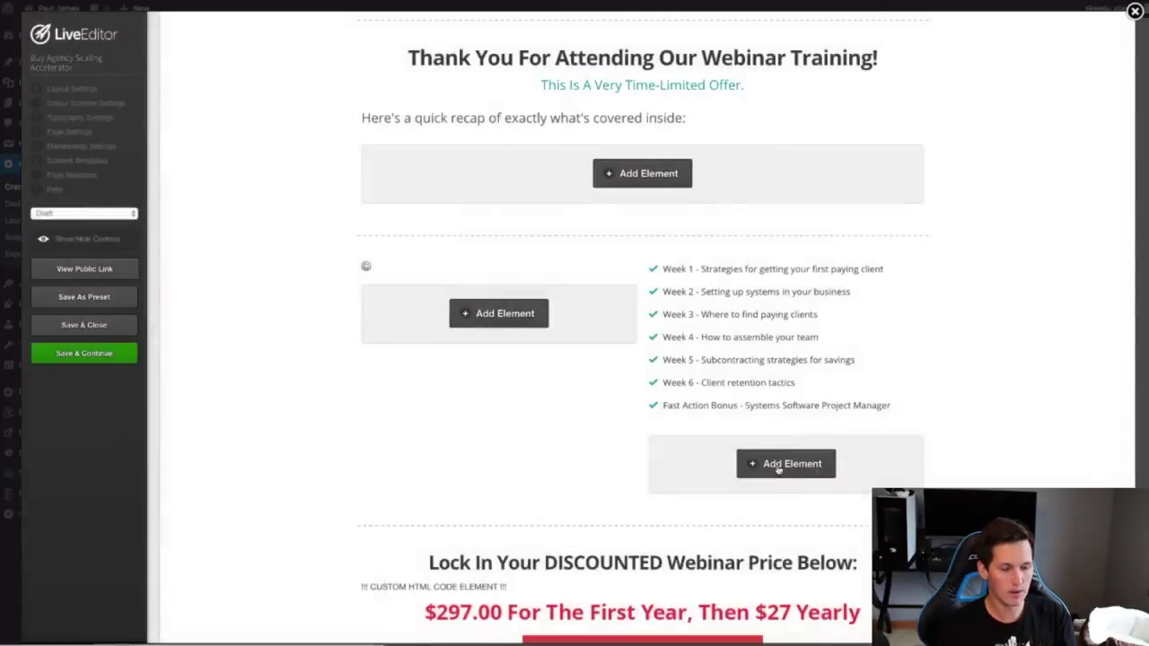
# Enter the reduced width for the rocket image again and save the page.
pyautogui.click(549, 271)
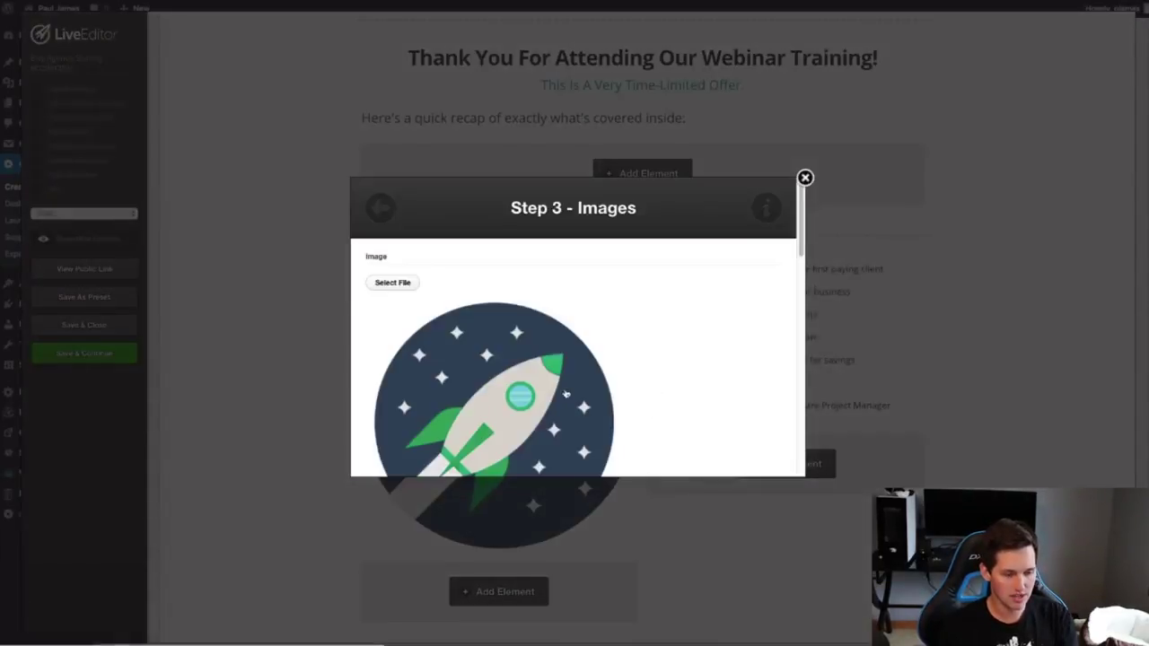
pyautogui.scroll(-8, 482, 386)
pyautogui.scroll(2, 446, 340)
pyautogui.doubleClick(409, 269)
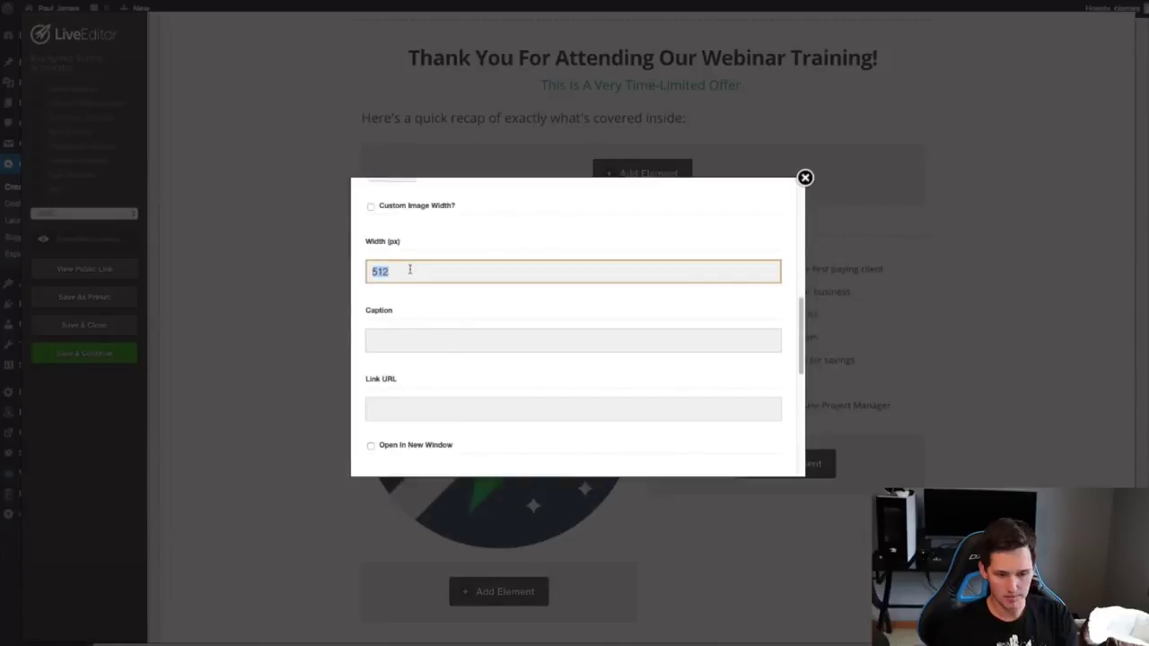
pyautogui.scroll(-5, 574, 377)
pyautogui.click(750, 446)
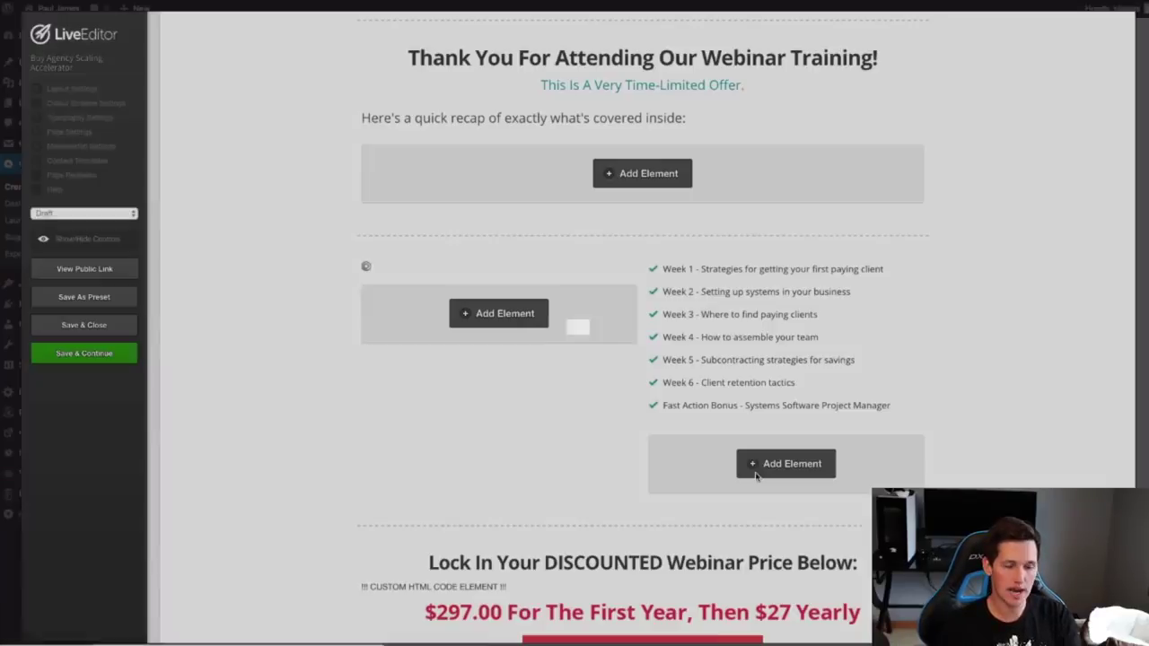
pyautogui.click(81, 353)
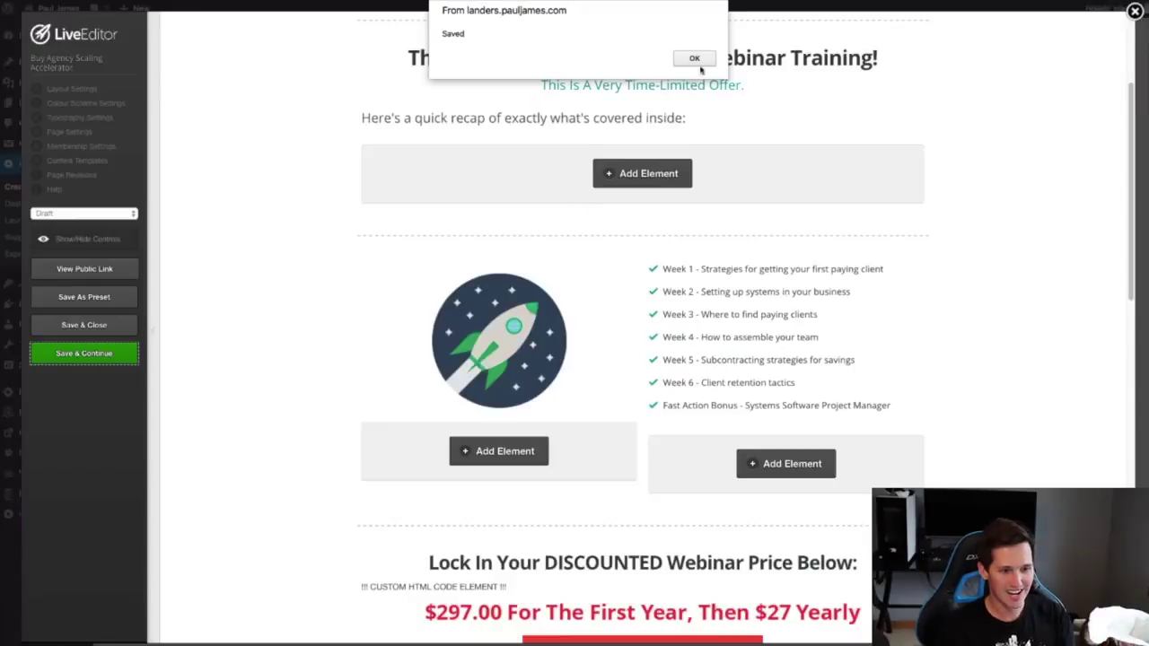
pyautogui.click(693, 59)
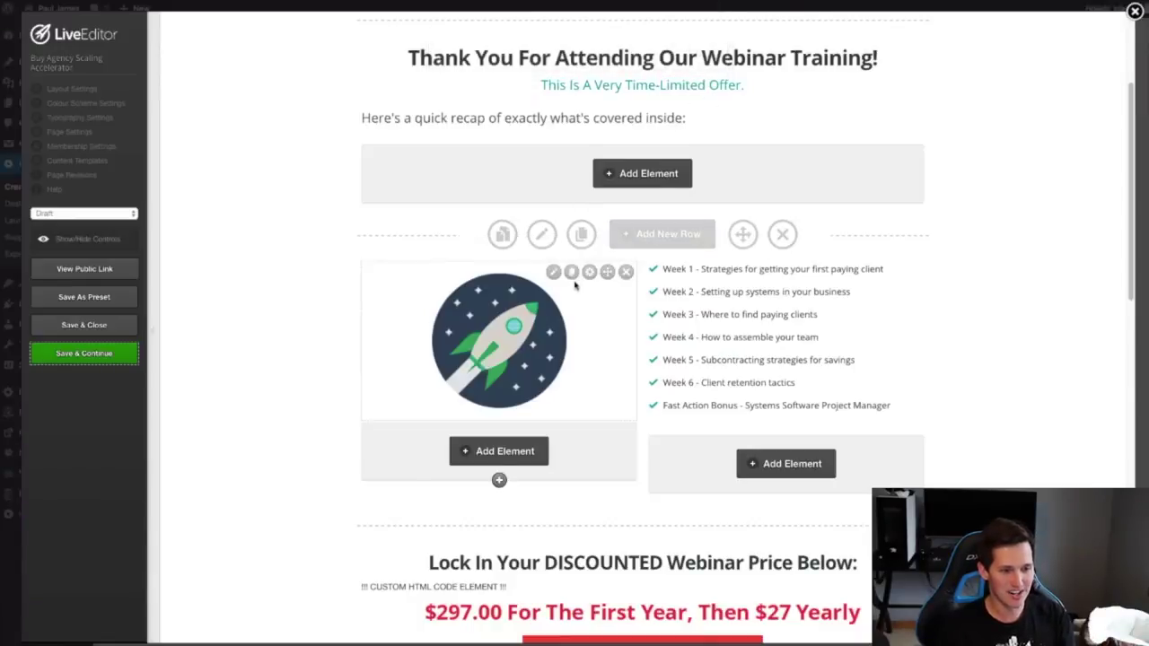
# Re-enter the rocket image's reduced width and adjust its top margin to centre it against the bullet list.
pyautogui.click(577, 275)
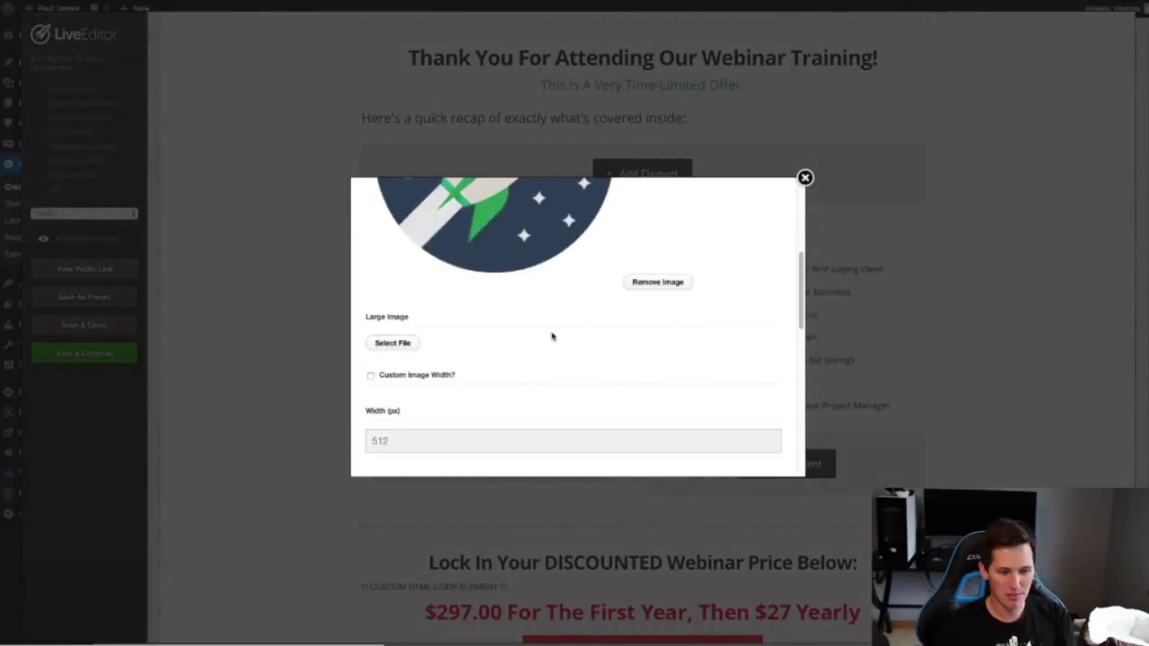
pyautogui.scroll(-1, 502, 377)
pyautogui.doubleClick(385, 420)
pyautogui.click(386, 420)
pyautogui.scroll(-5, 394, 426)
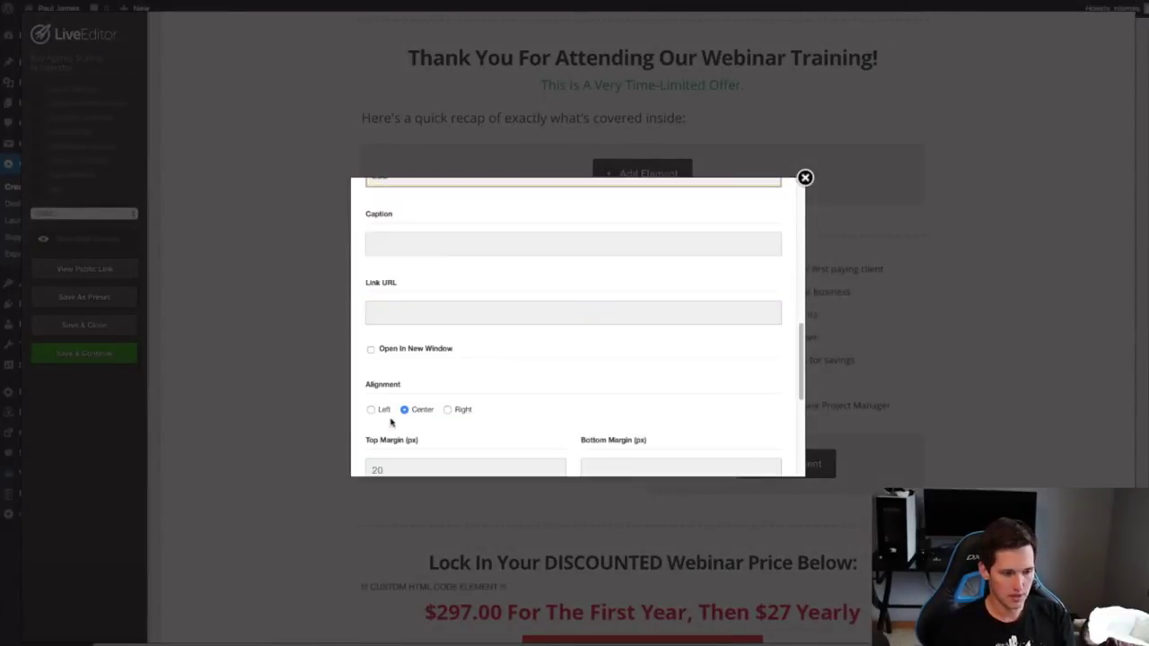
pyautogui.click(405, 238)
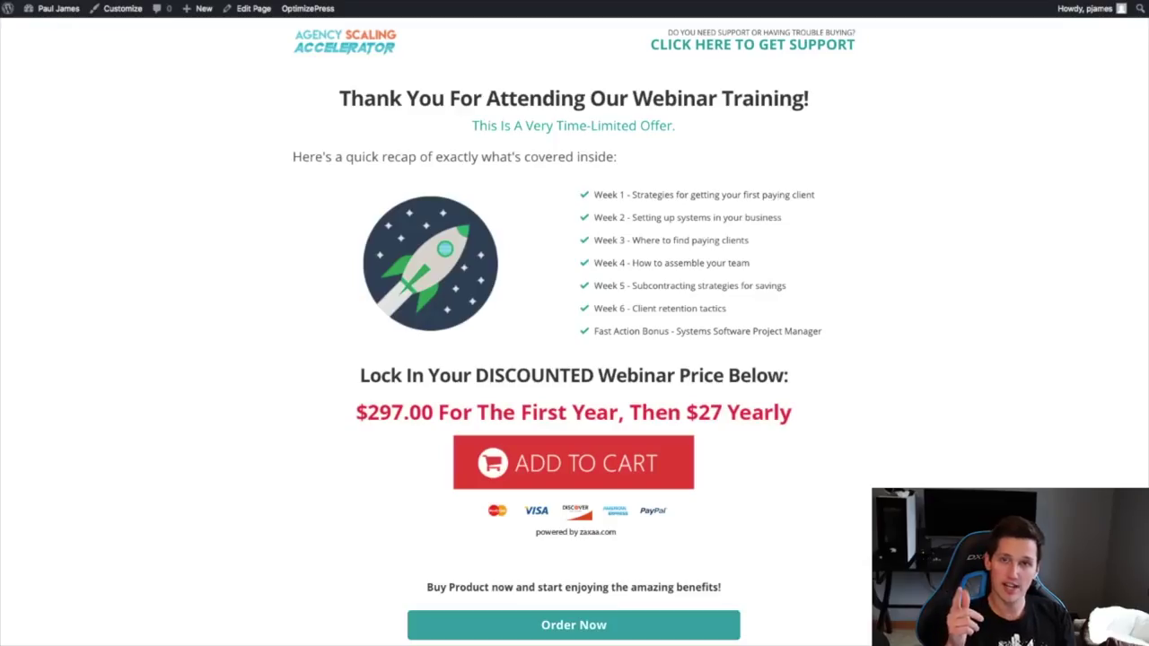
# Review the placeholder testimonials on the public page, and insert the customer testimonial screenshot below the order button as an Images element.
pyautogui.scroll(-3, 574, 359)
pyautogui.moveTo(741, 555); pyautogui.dragTo(341, 446)
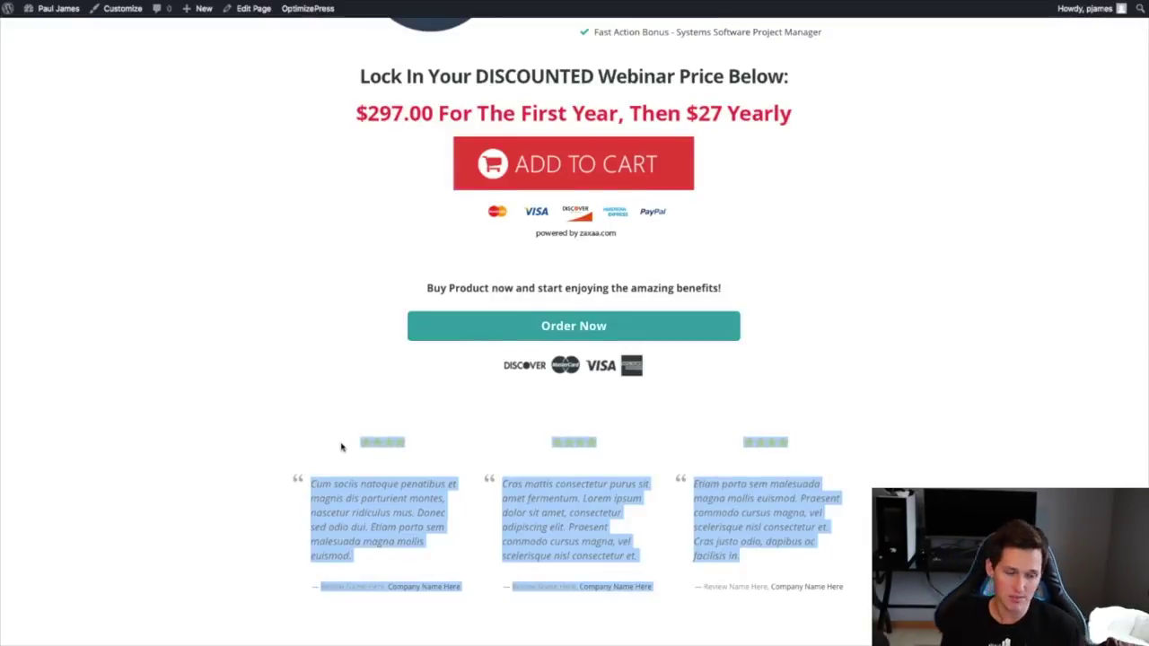
pyautogui.scroll(3, 859, 446)
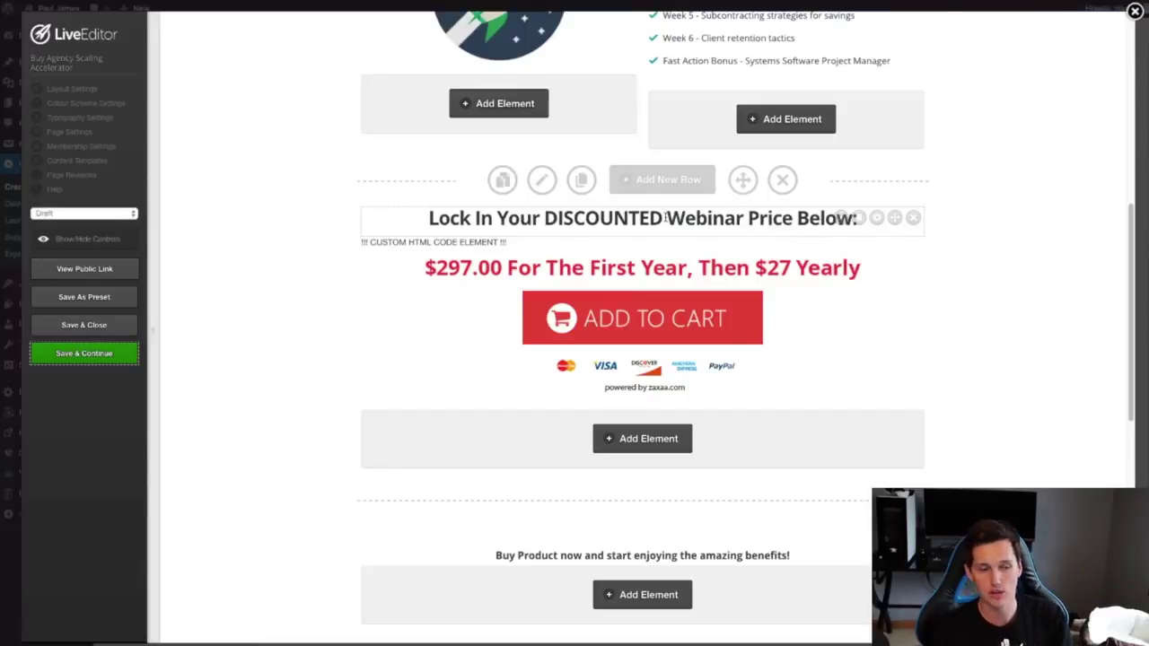
pyautogui.click(642, 438)
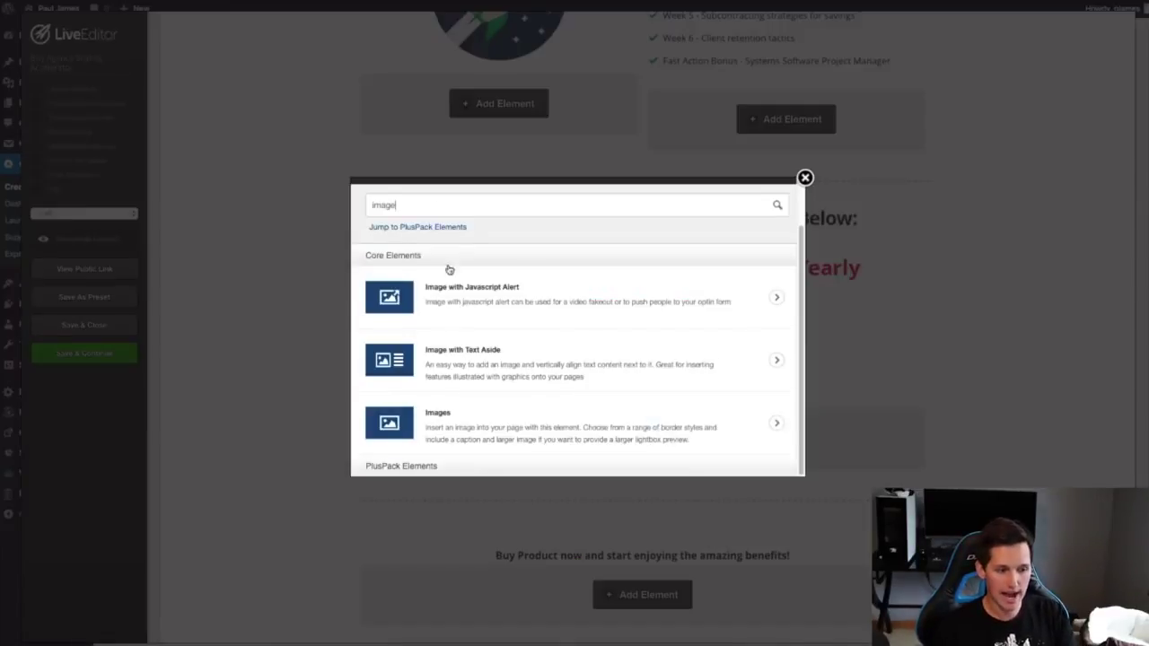
pyautogui.click(482, 428)
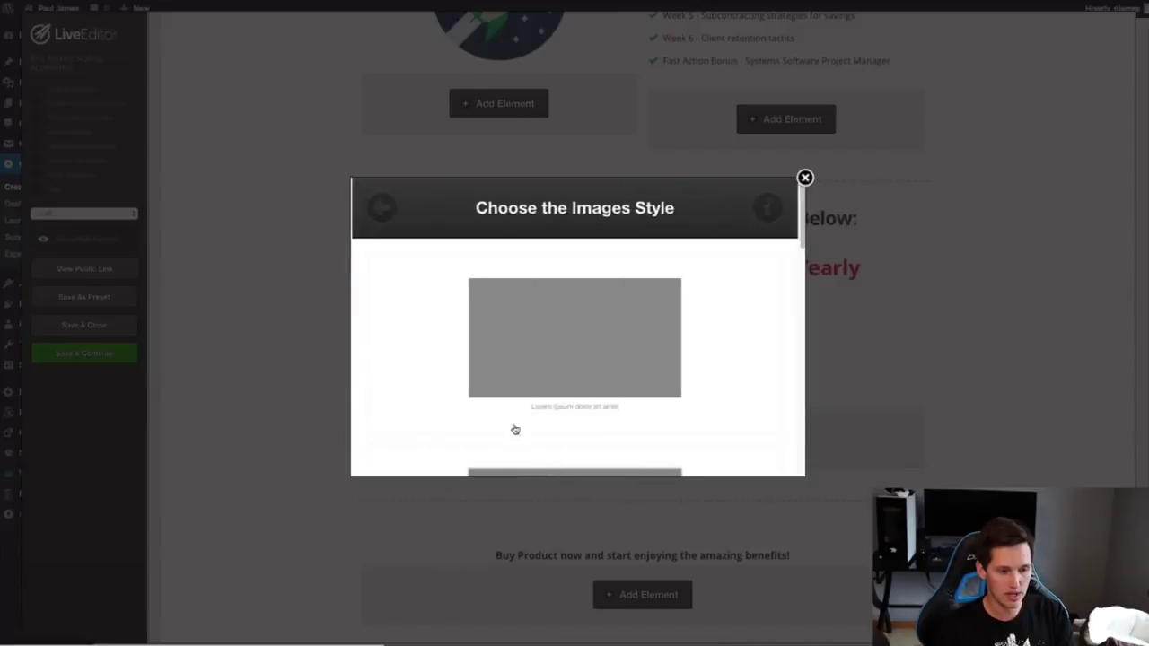
pyautogui.click(564, 343)
pyautogui.click(384, 285)
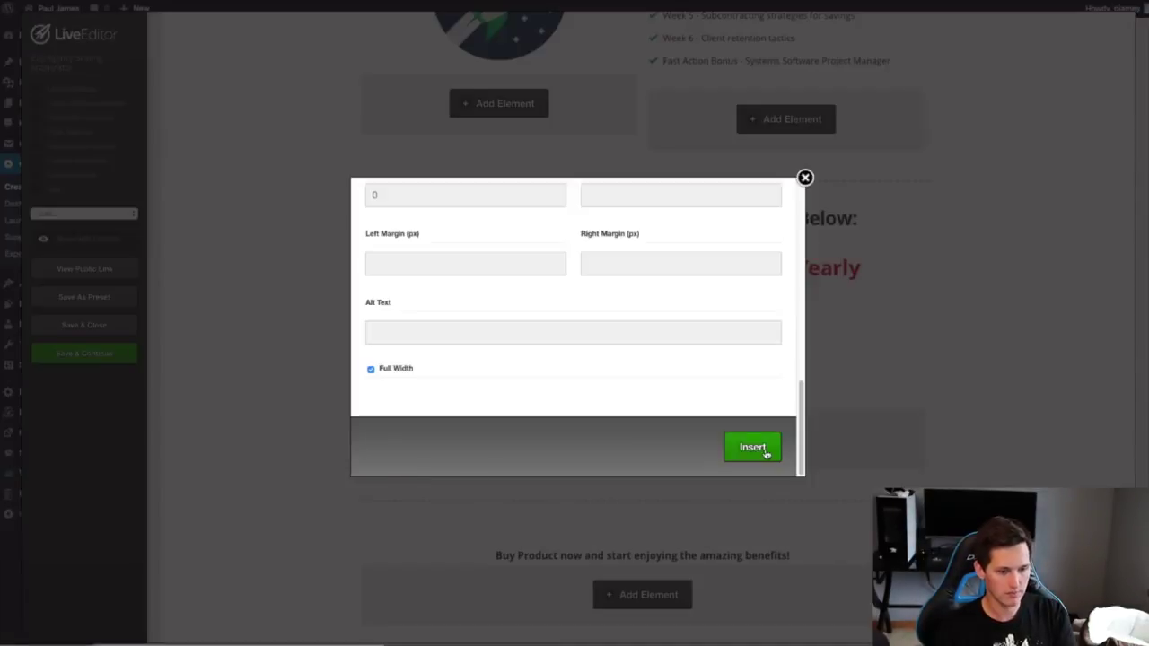
pyautogui.click(754, 448)
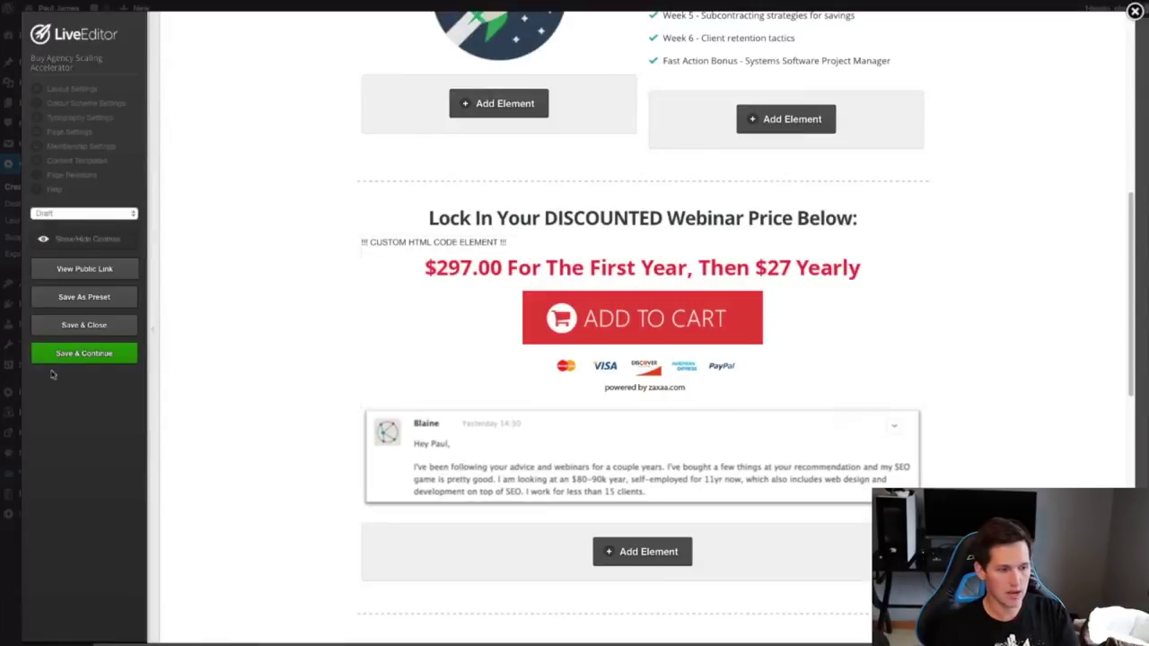
# Remove the leftover template rows below the testimonial screenshot: the buy-product text, the Order Now button and the placeholder reviews.
pyautogui.scroll(-5, 718, 464)
pyautogui.click(788, 216)
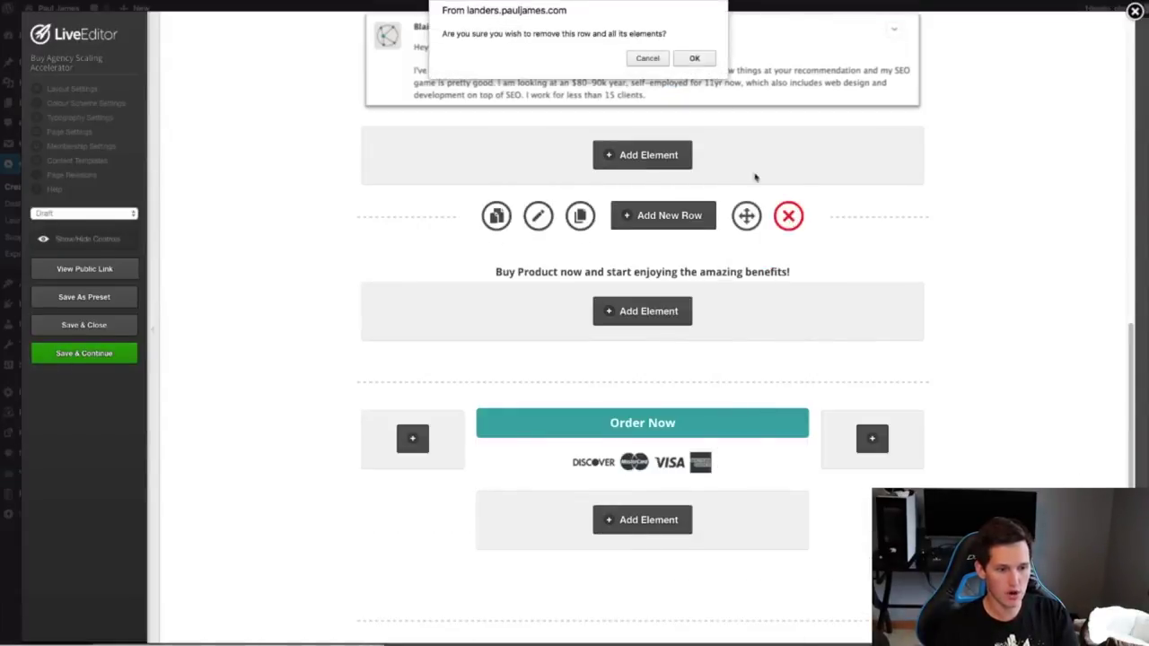
pyautogui.click(698, 55)
pyautogui.click(788, 215)
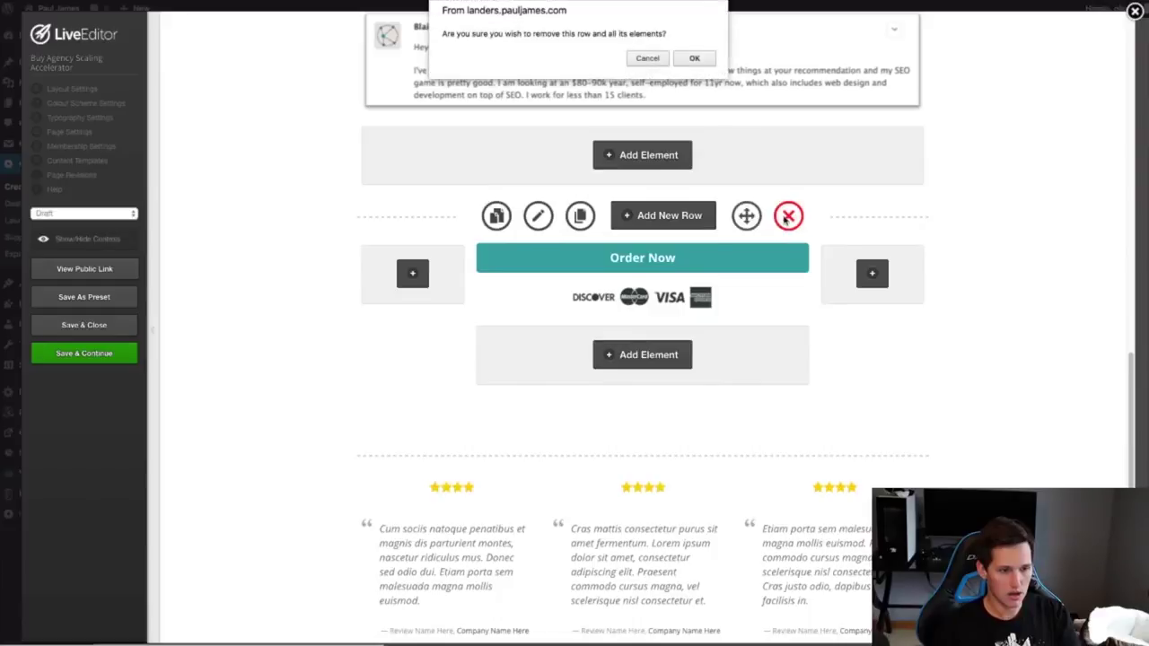
pyautogui.click(692, 56)
pyautogui.click(788, 275)
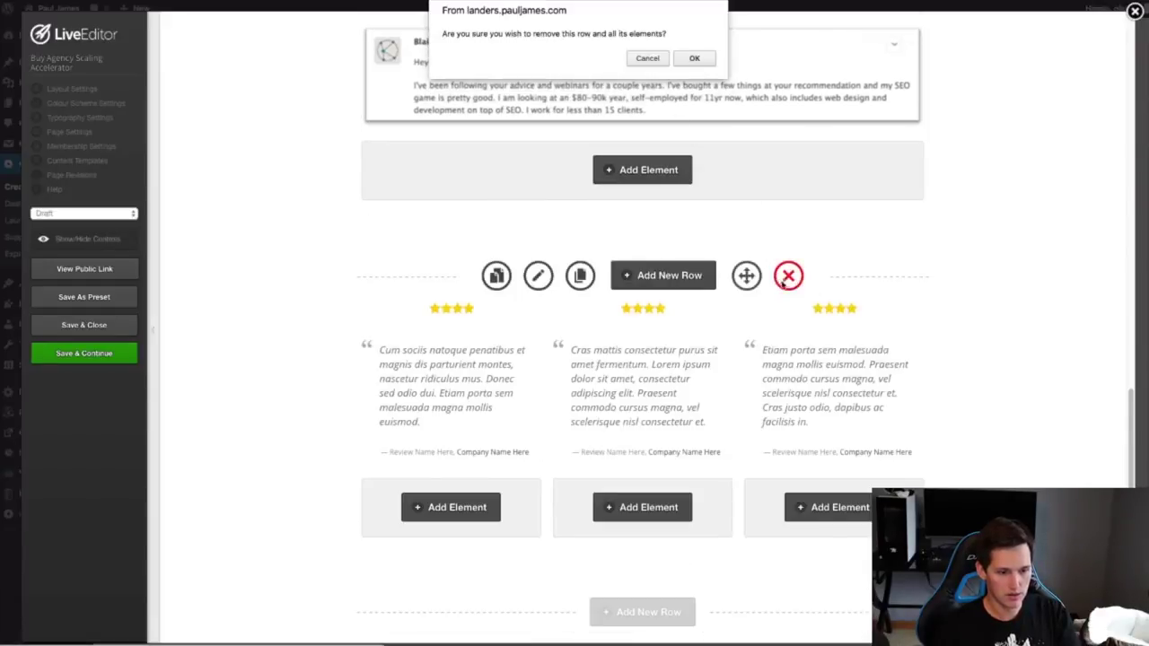
pyautogui.click(692, 57)
# Save the order page and review its layout from the heading to the testimonial on the public page.
pyautogui.click(84, 353)
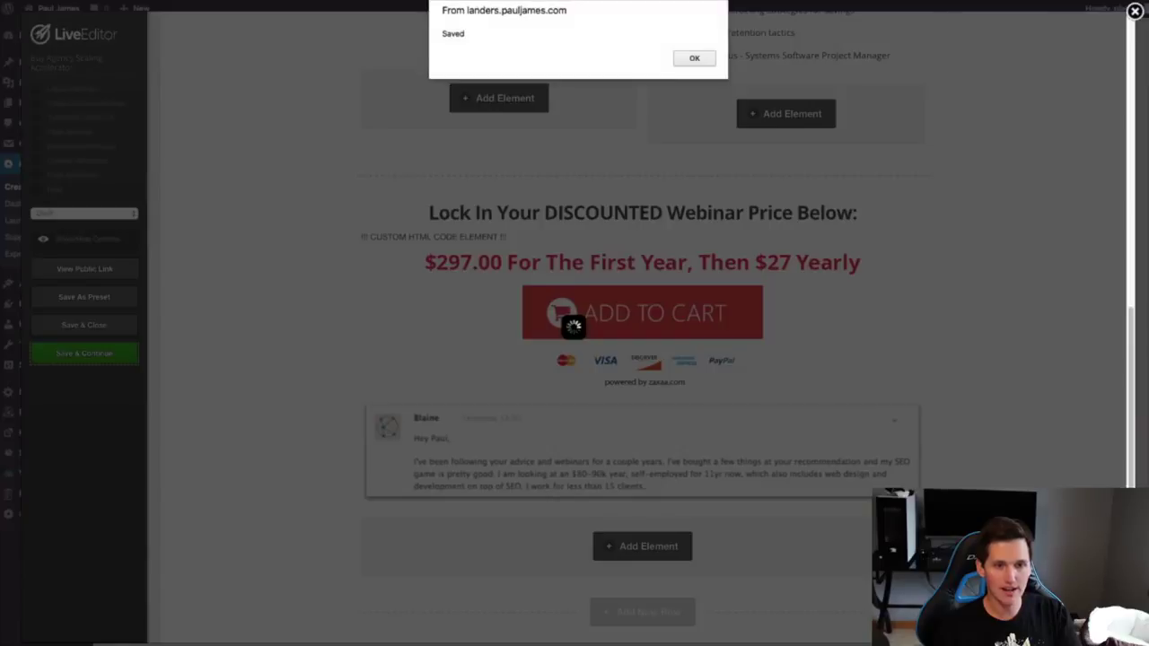
pyautogui.click(693, 57)
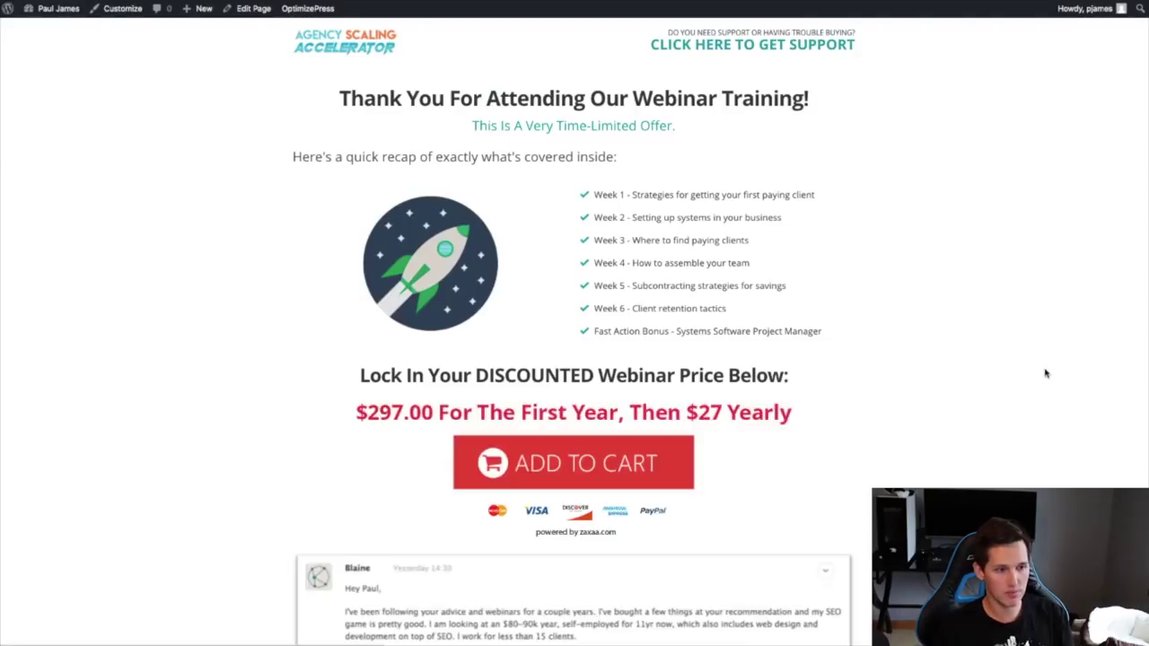
pyautogui.scroll(-1, 1046, 395)
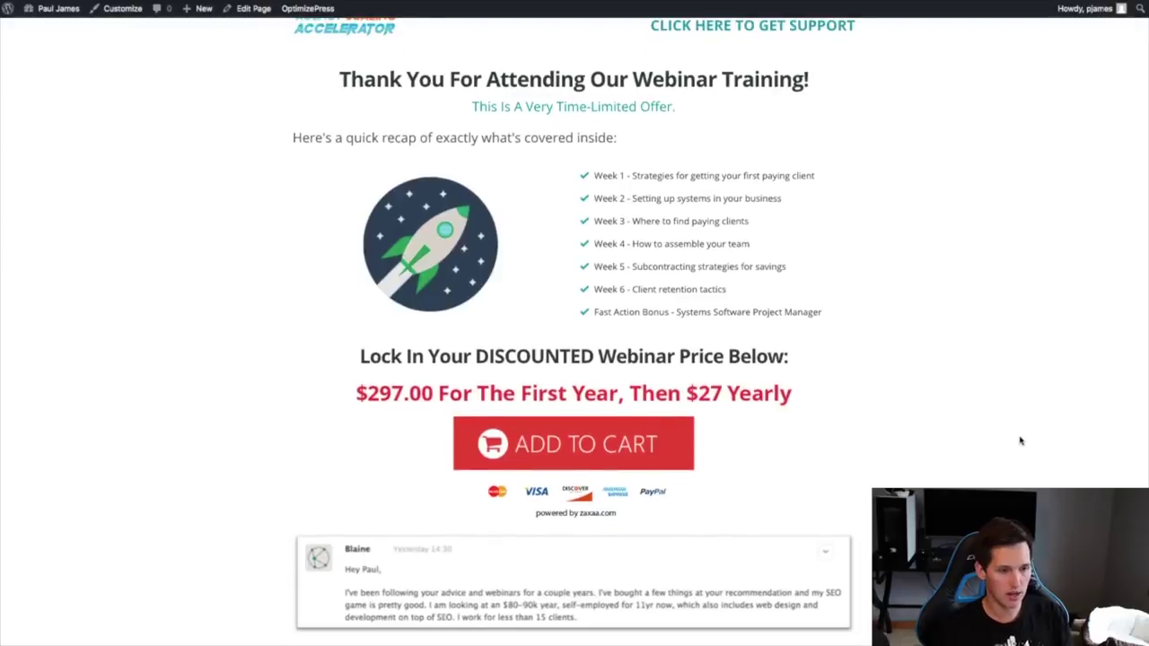
pyautogui.scroll(1, 1022, 441)
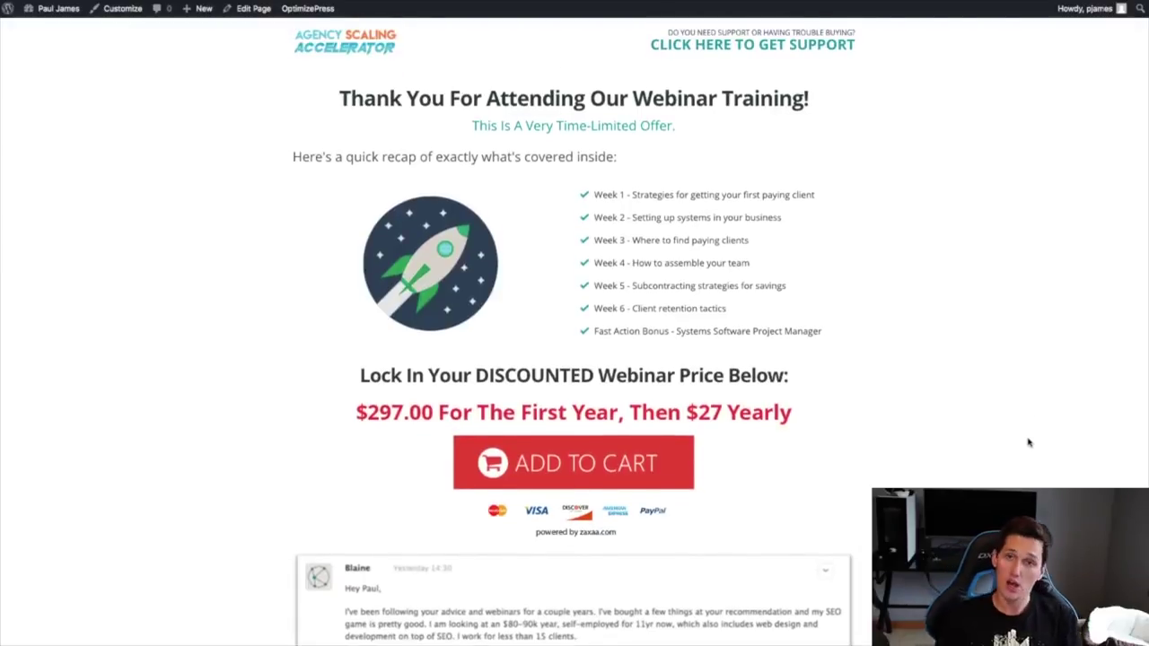
pyautogui.scroll(-1, 1029, 441)
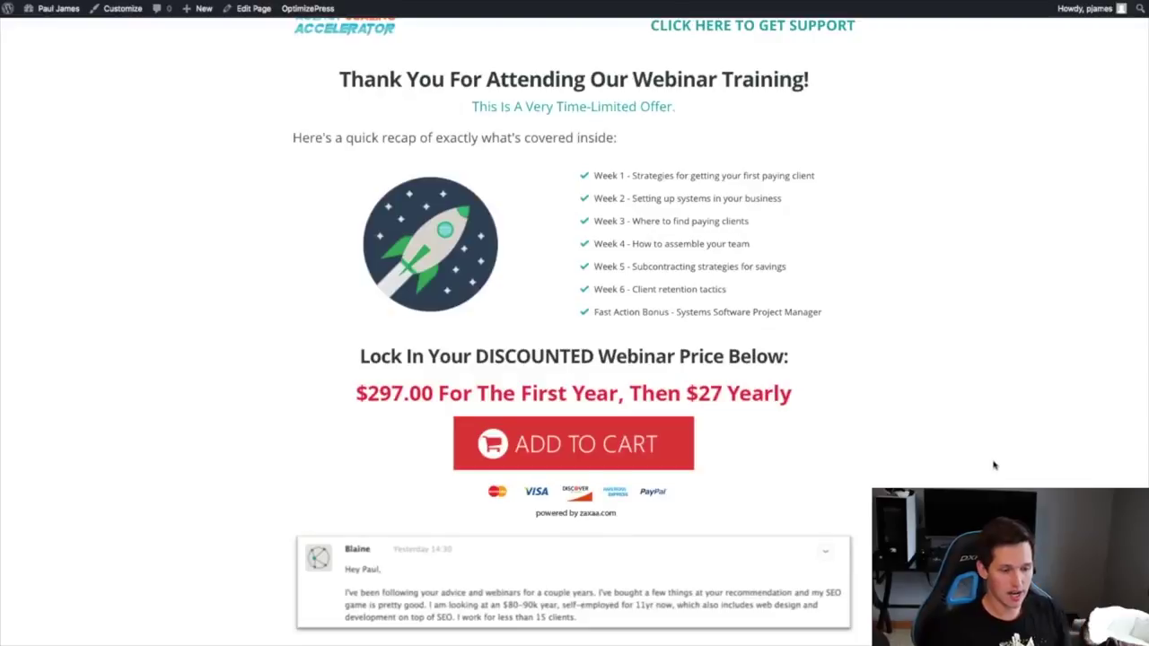